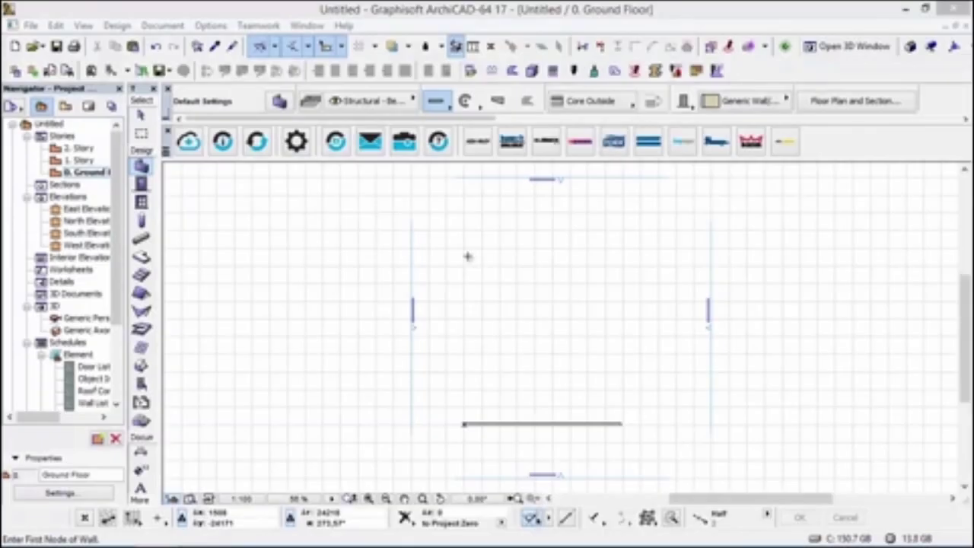
- Open the ASSA ABLOY product catalogue in the BIMobject browser
click(516, 276)
middle_drag(543, 328, 521, 254)
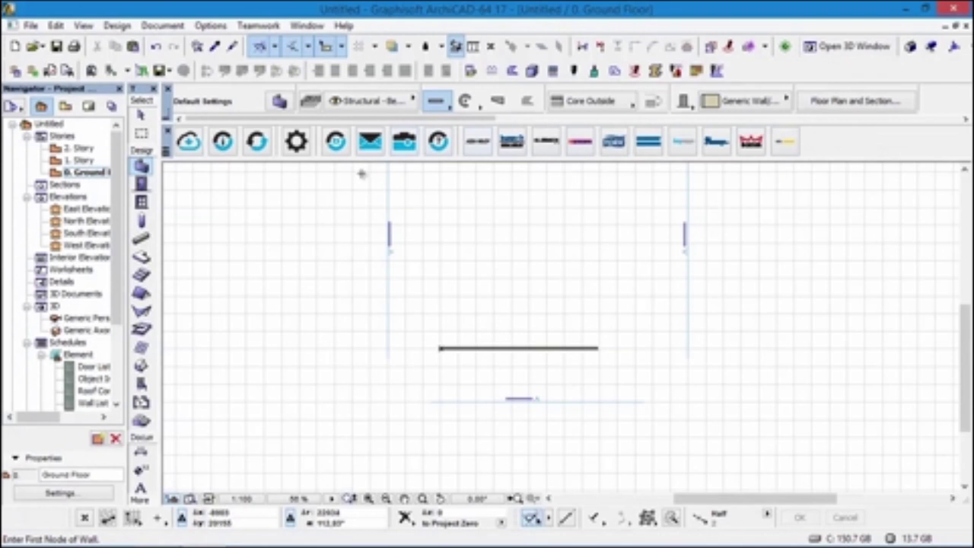
click(479, 143)
drag(498, 50, 472, 50)
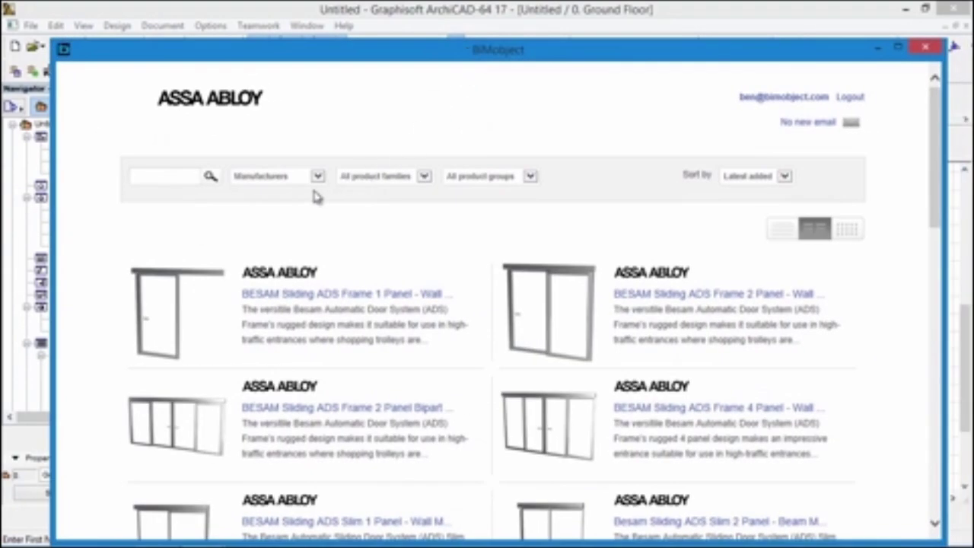
- Filter the catalogue by the manufacturer Crawford and open the Crawford OH1042P overhead sectional door
click(318, 177)
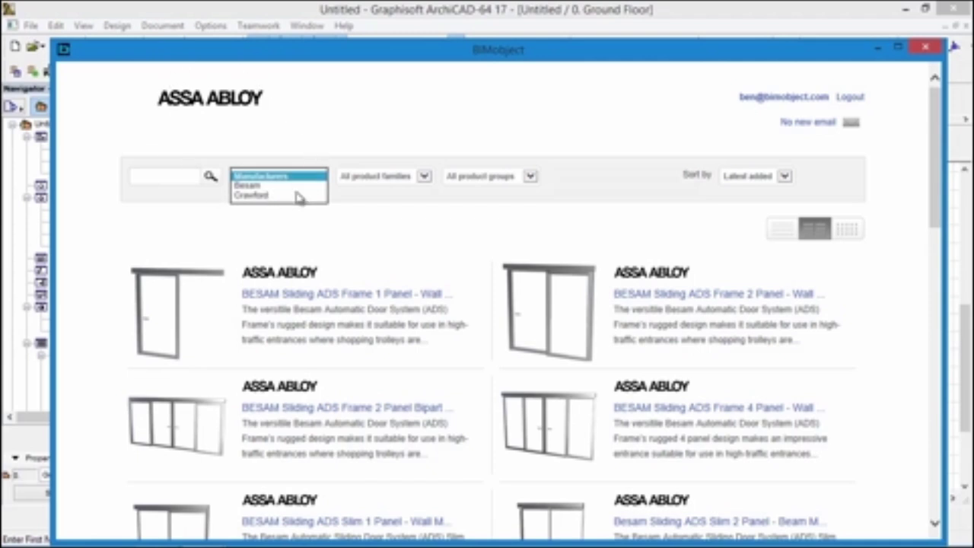
click(252, 195)
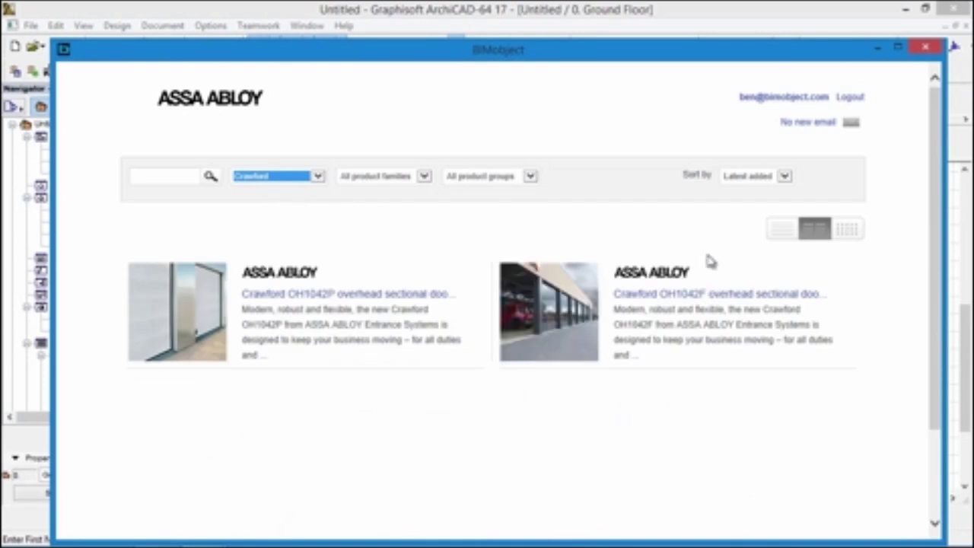
click(347, 296)
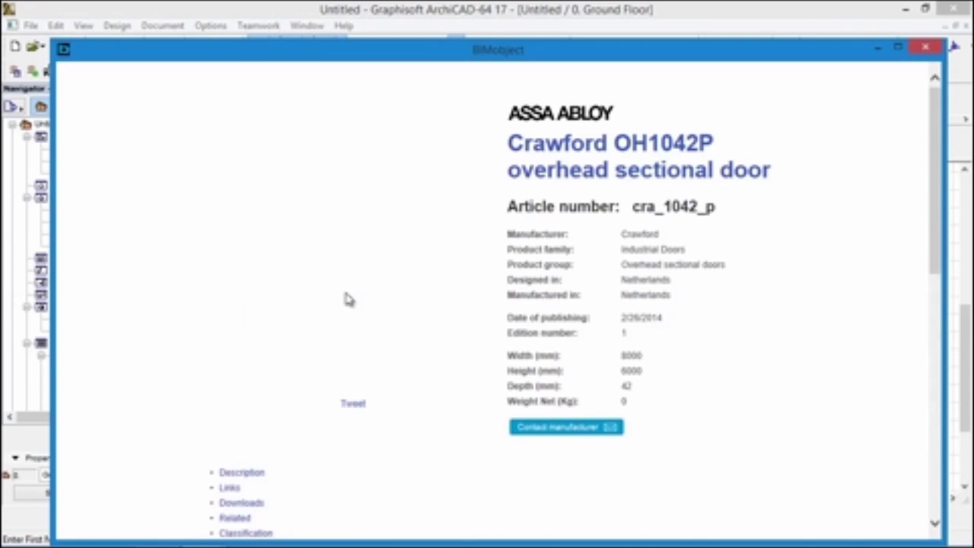
- Review the door's description, links, downloads, related information and classification on its product page
drag(415, 52, 406, 15)
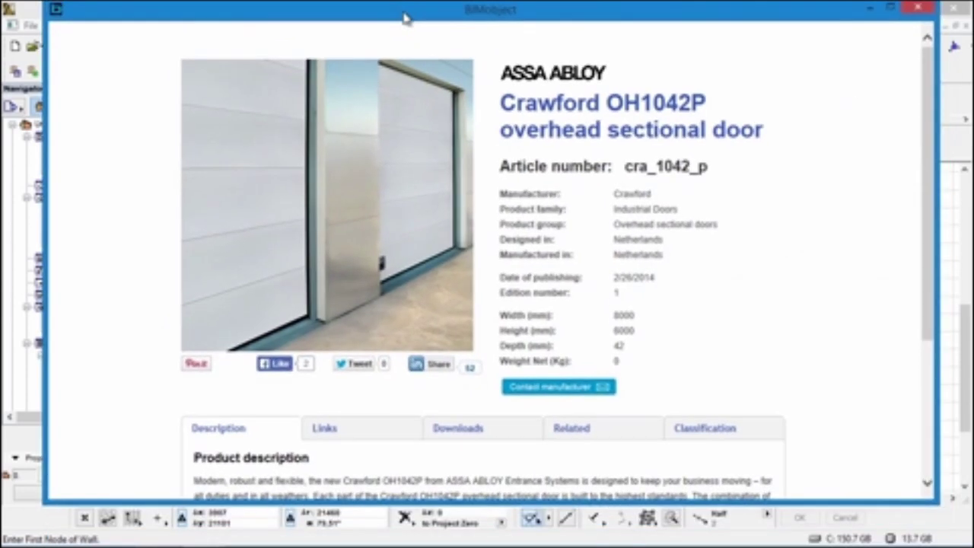
scroll(502, 265, down, 2)
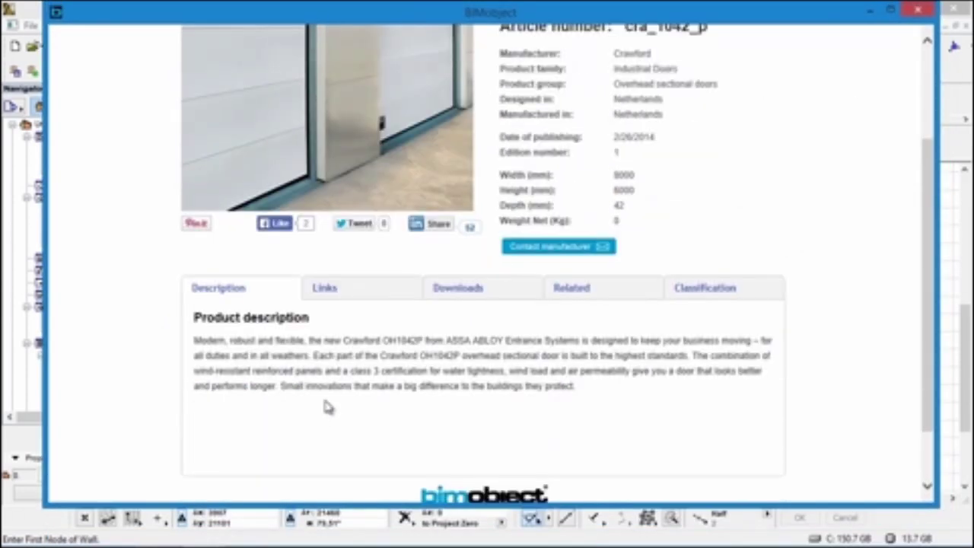
click(354, 290)
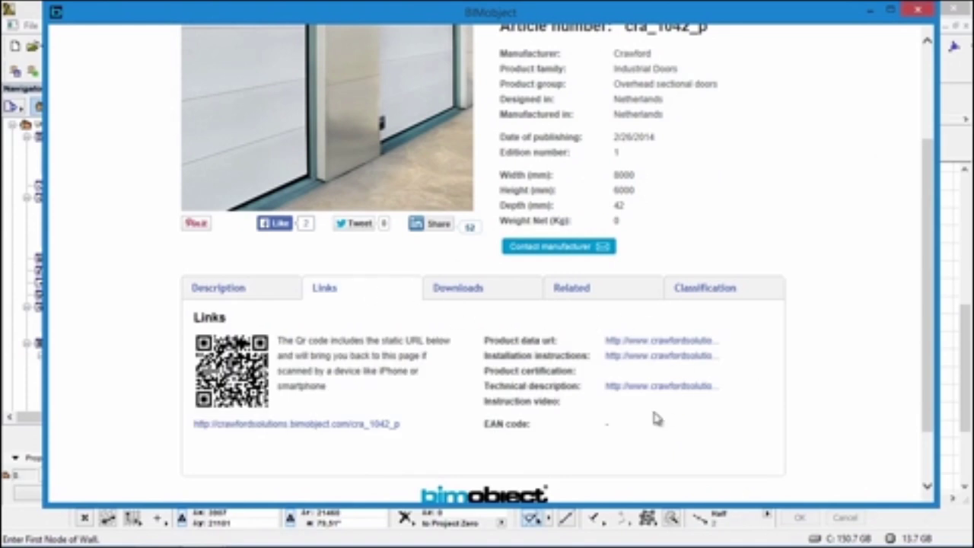
click(474, 294)
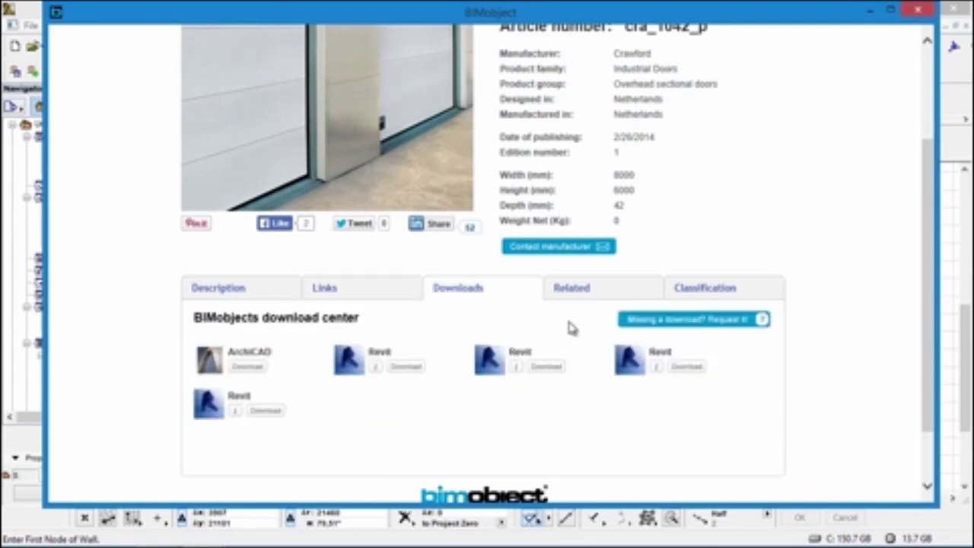
click(582, 295)
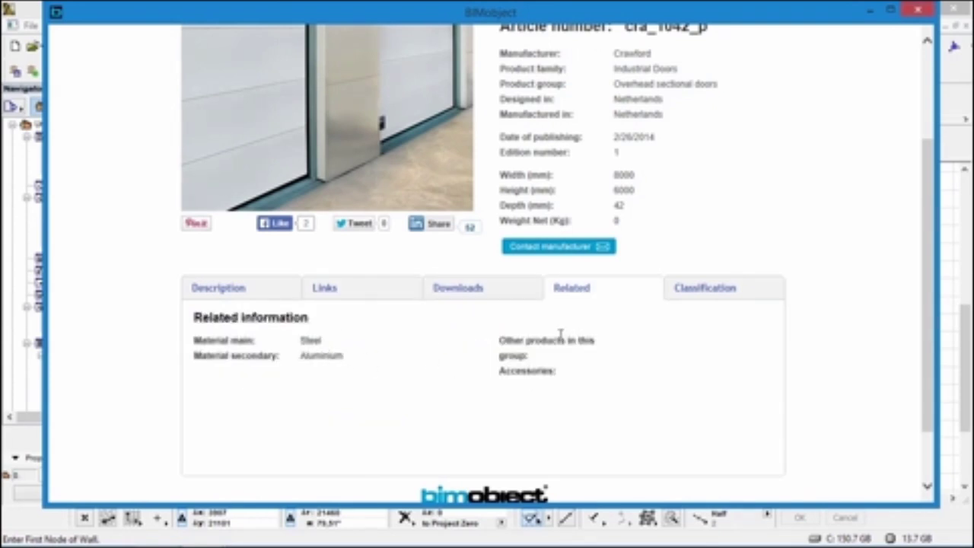
click(696, 297)
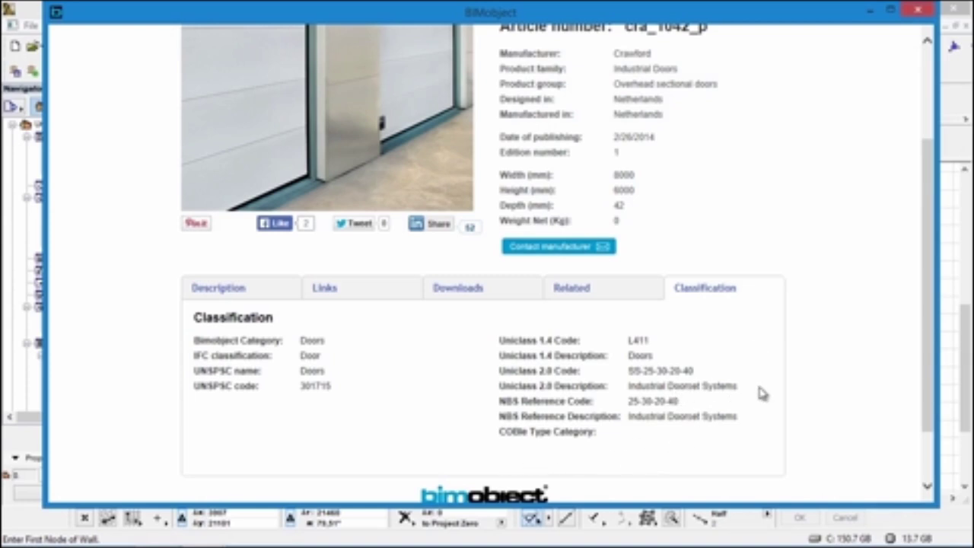
- Download the ArchiCAD version of the Crawford OH1042P and open its overhead sectional door parameters in the door default settings
click(482, 289)
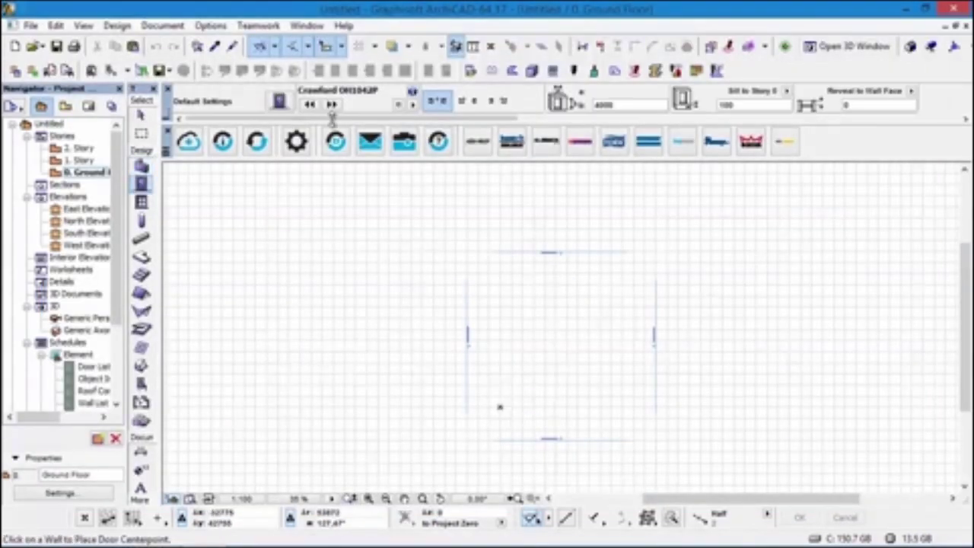
click(280, 102)
drag(671, 16, 440, 2)
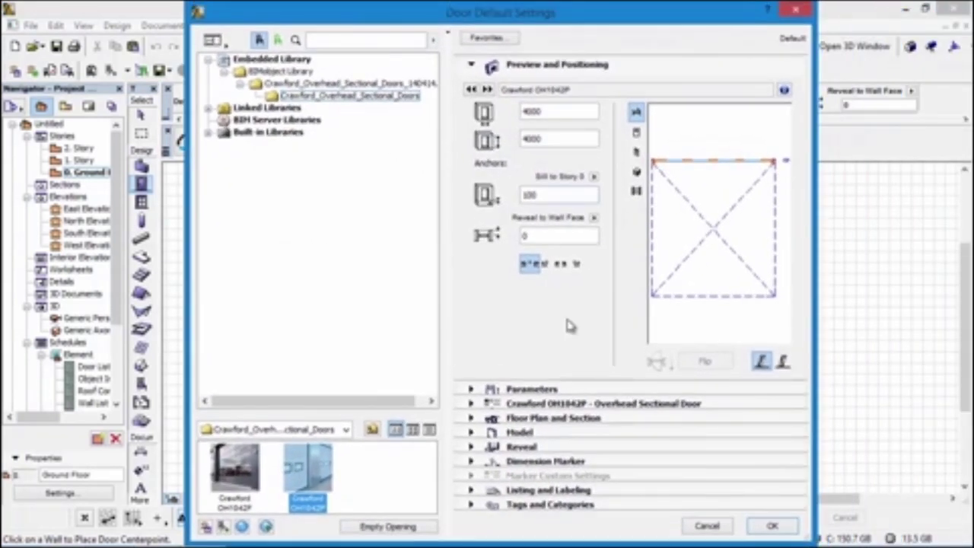
click(562, 400)
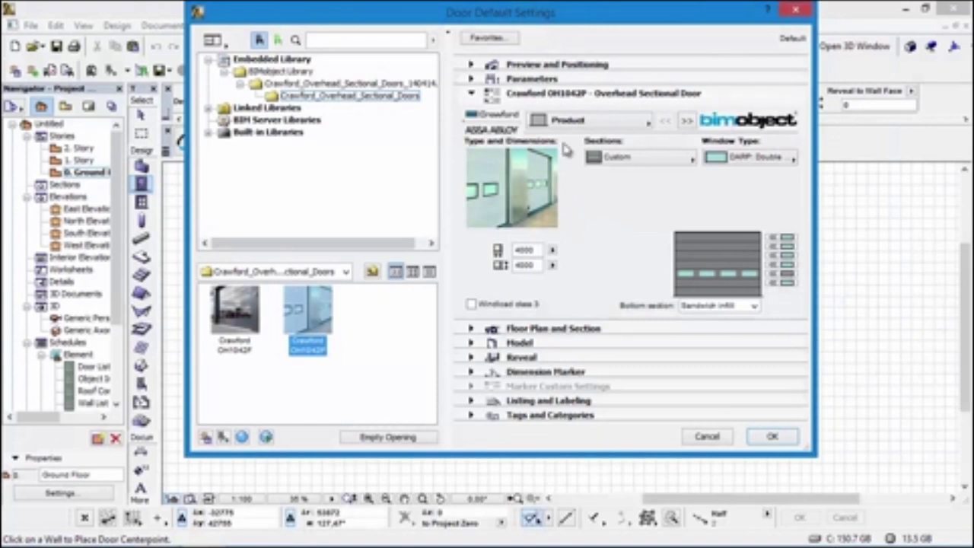
- Try the Left side window sections with the DAOP Double glazed Acrylic Oval Pane, and the Full infills sections
click(642, 158)
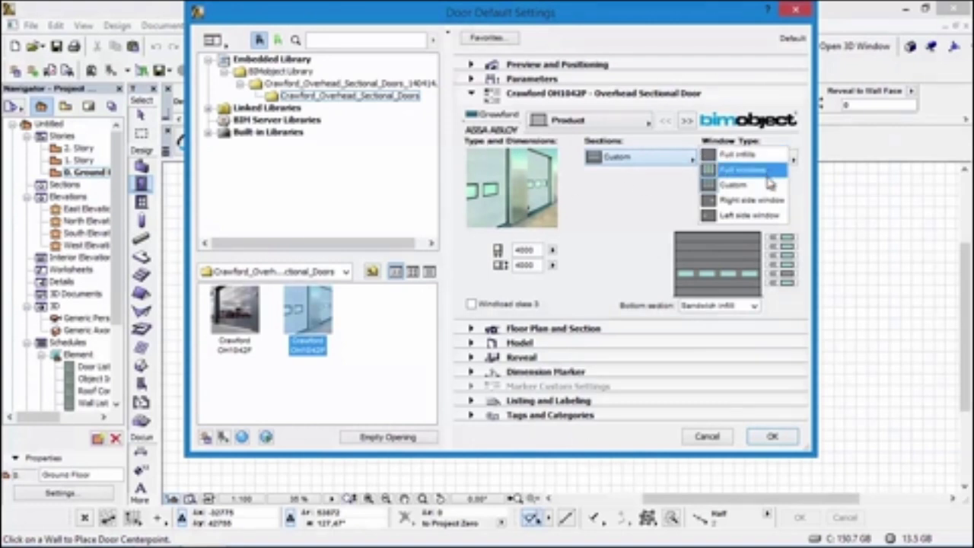
click(742, 215)
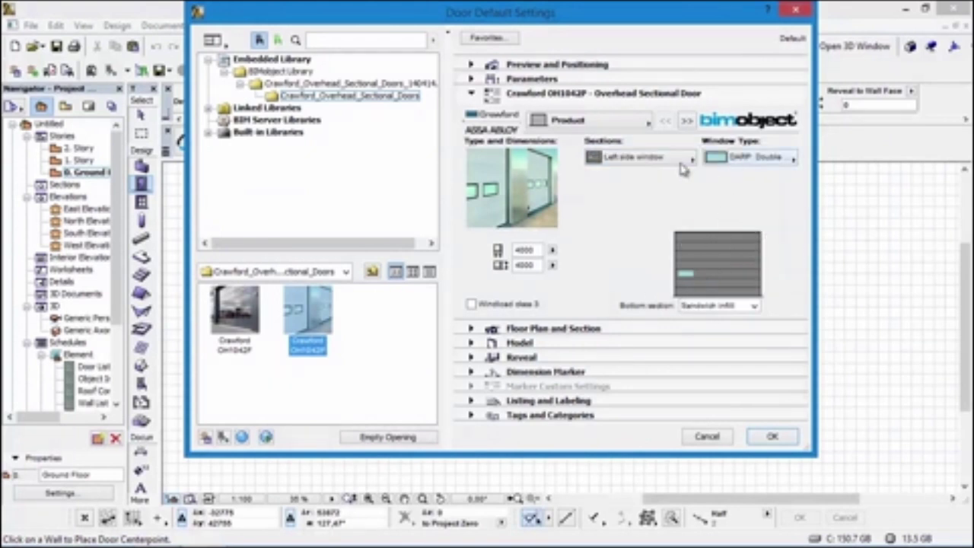
click(736, 160)
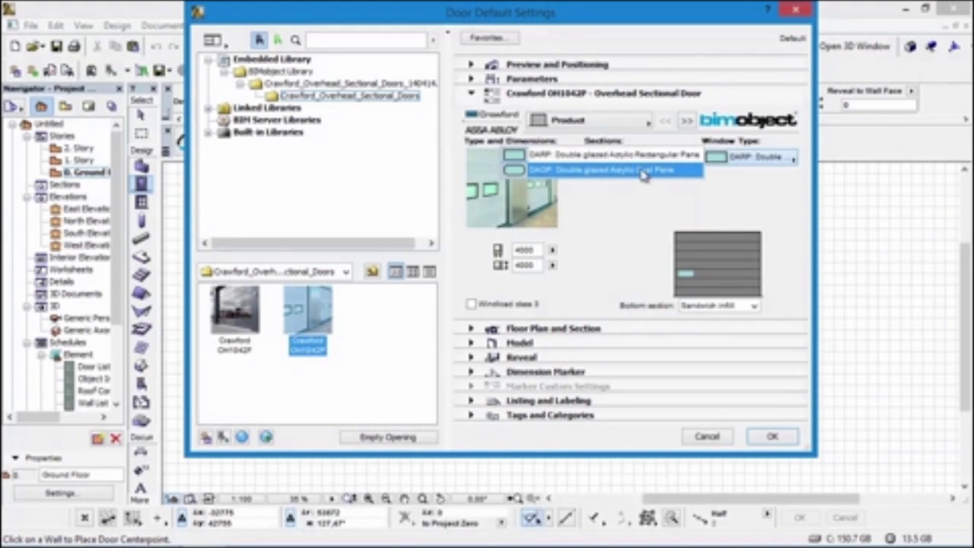
click(685, 170)
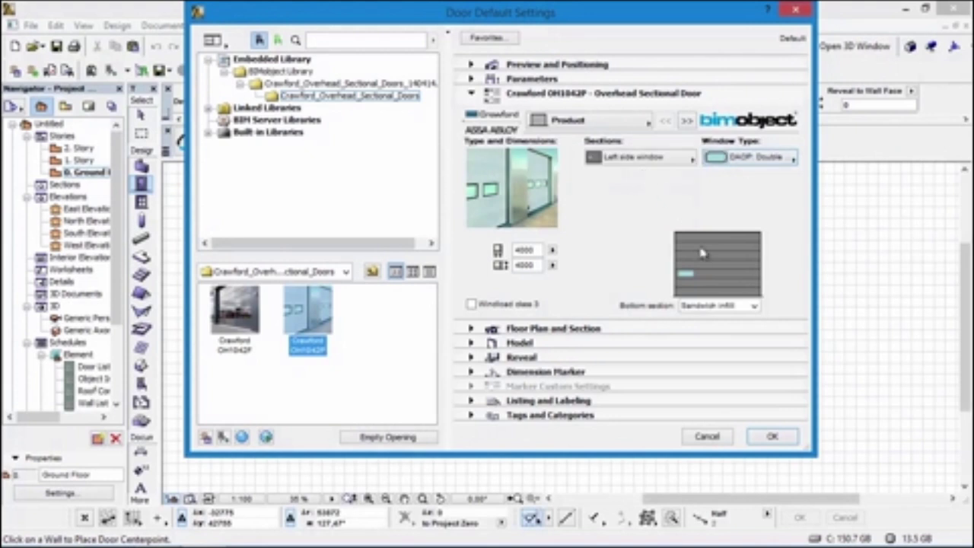
click(685, 161)
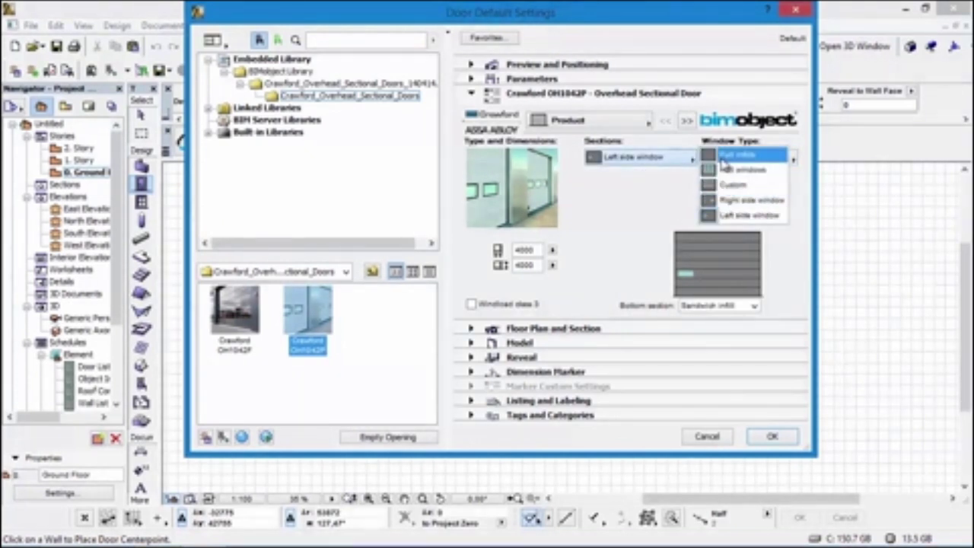
click(735, 154)
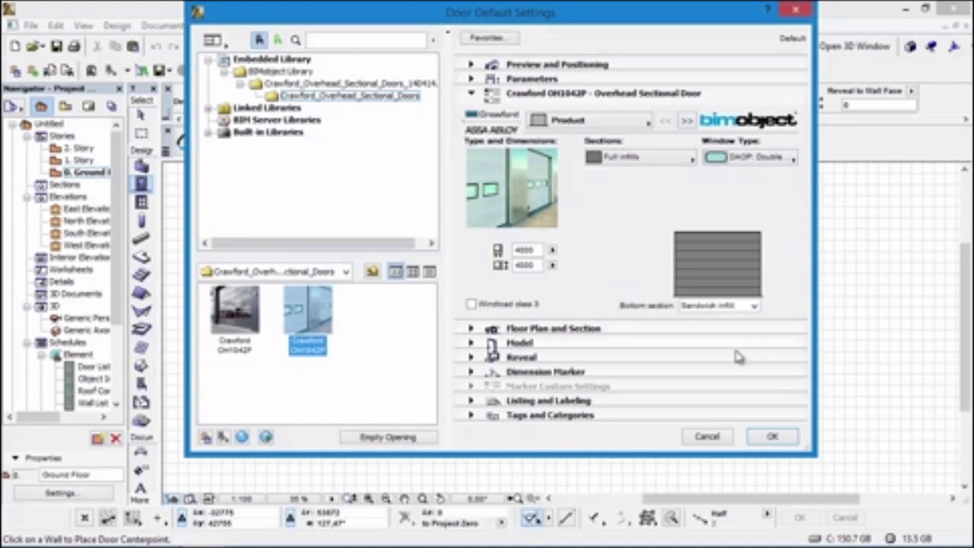
- Set the sections to Full windows, switch to Custom with infills in the second, fourth and sixth rows, and choose Sandwich infill as bottom section
click(653, 158)
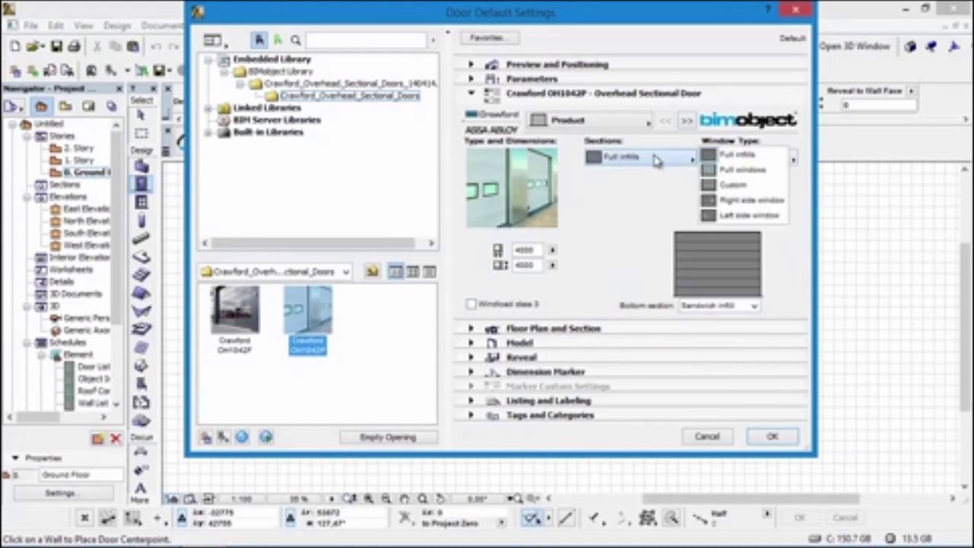
click(721, 168)
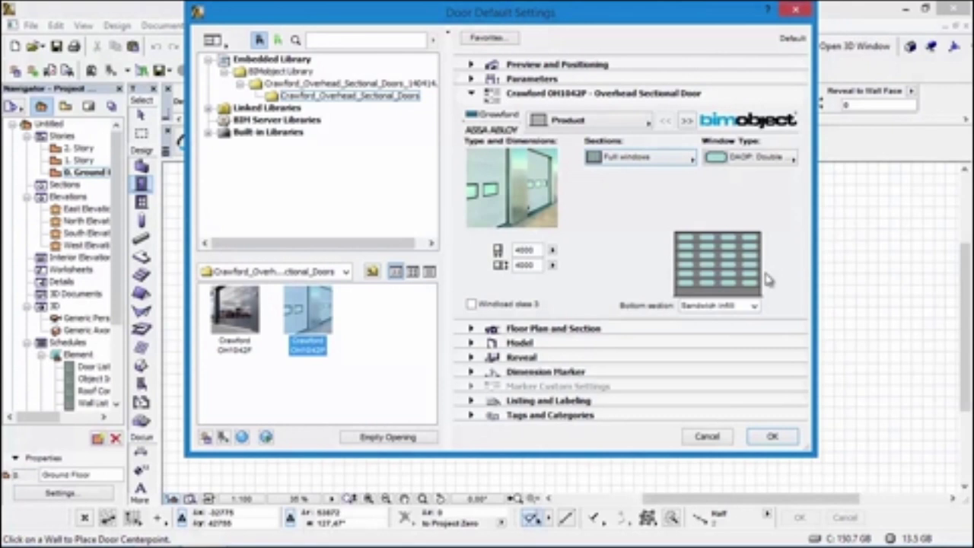
click(653, 159)
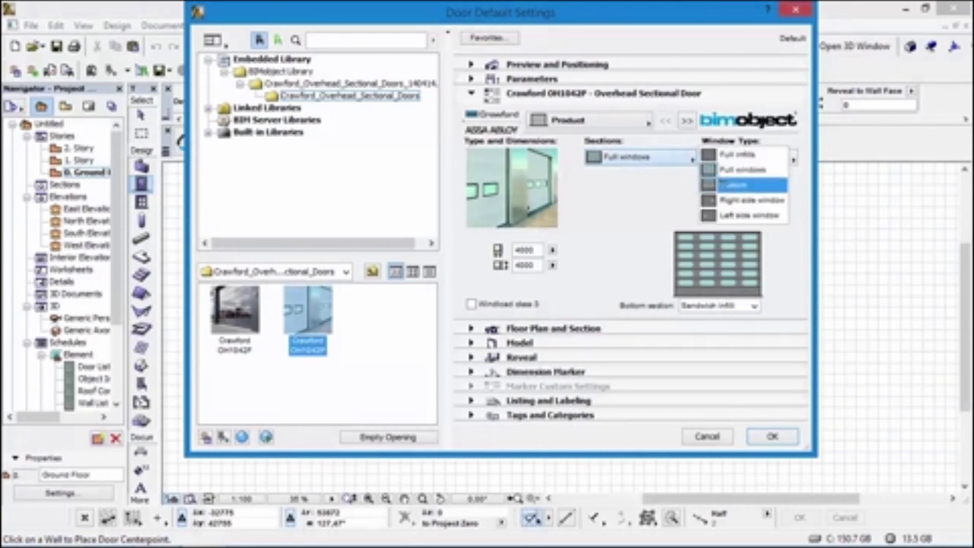
click(726, 181)
click(788, 248)
click(789, 266)
click(787, 283)
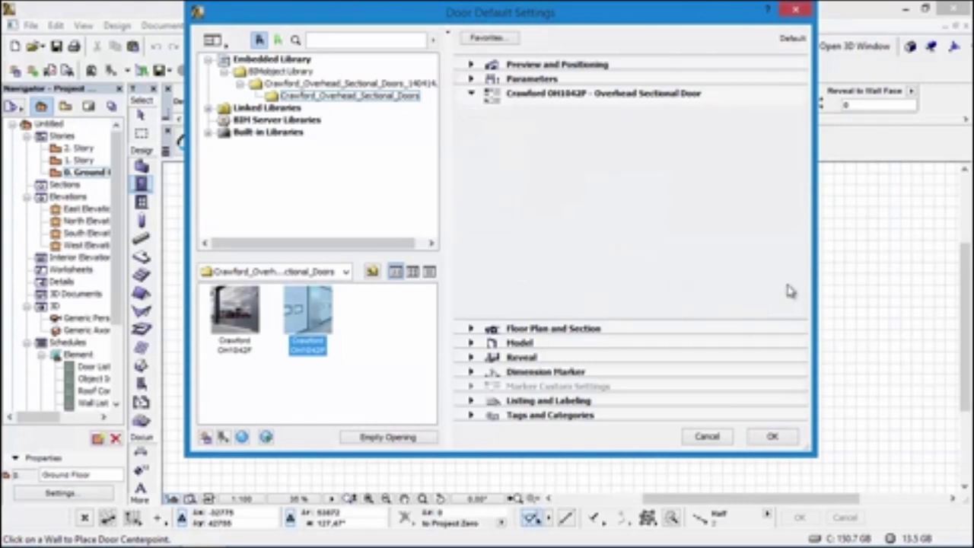
click(752, 305)
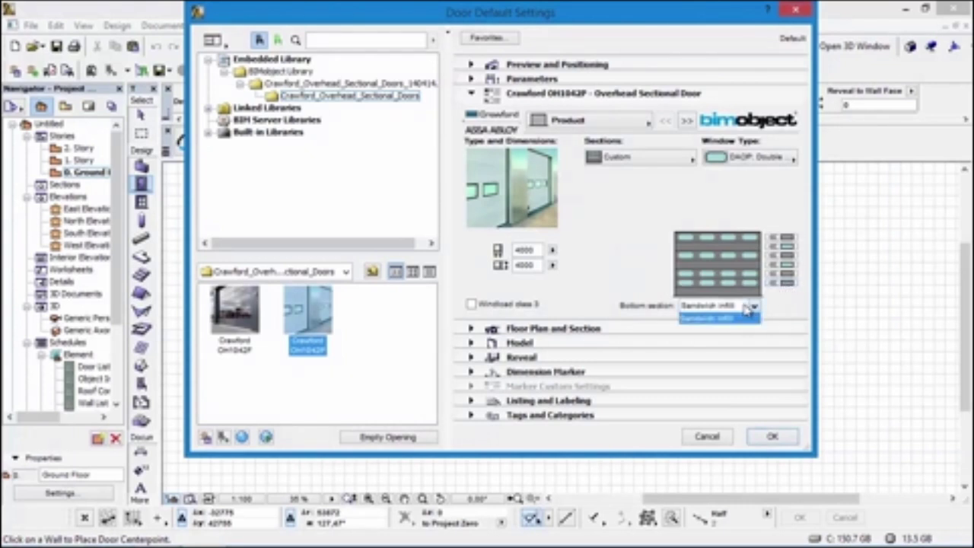
click(719, 317)
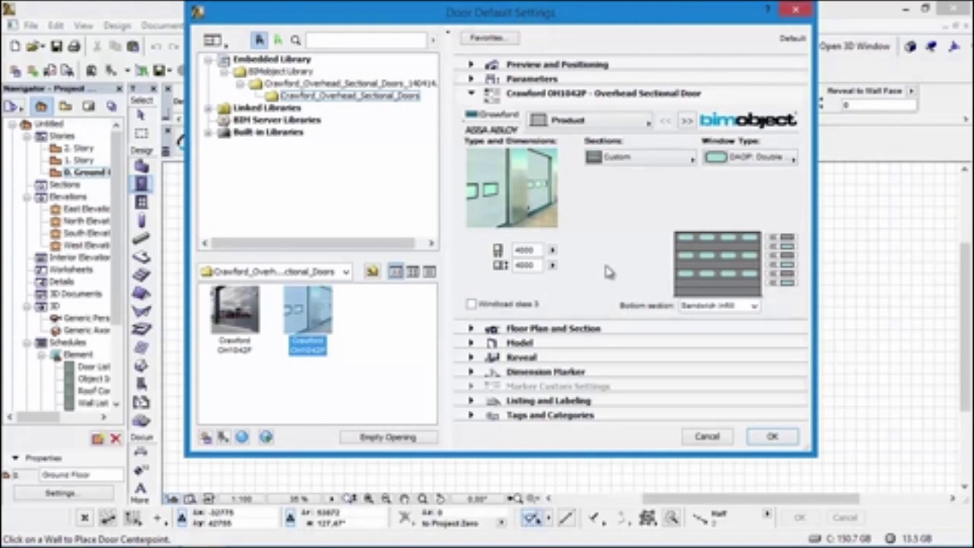
- Try the DARP Double glazed Acrylic Rectangular Pane and Frame section window types, and view the glazing options for the frame section
click(773, 157)
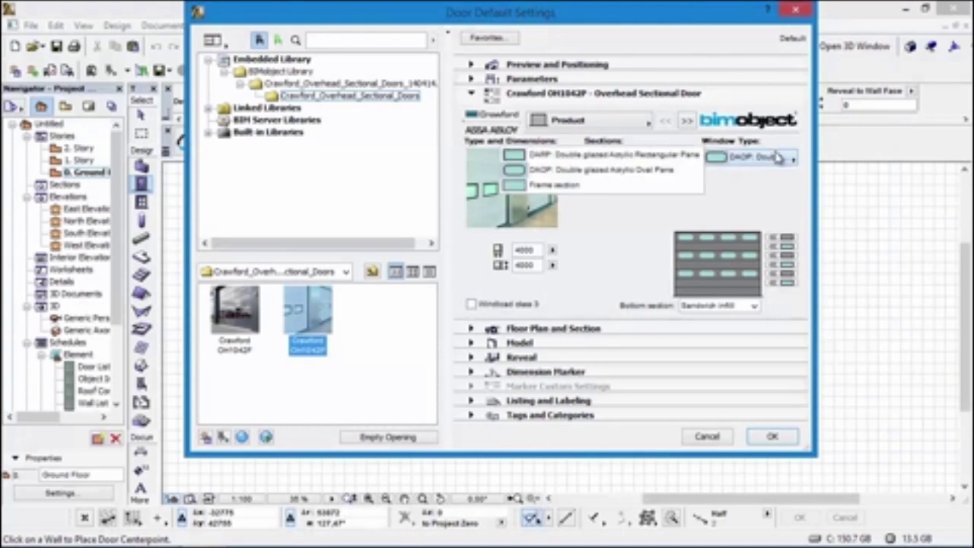
click(671, 156)
click(776, 160)
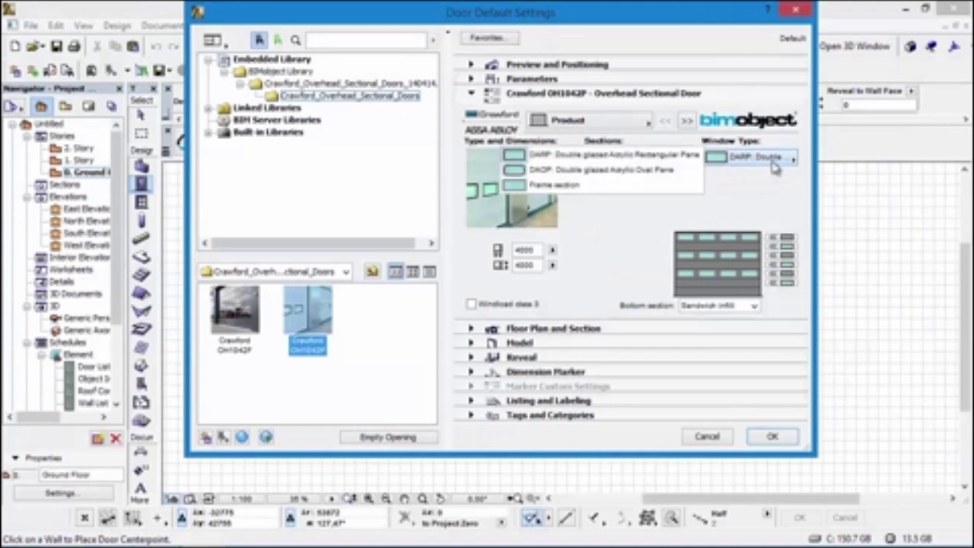
click(591, 189)
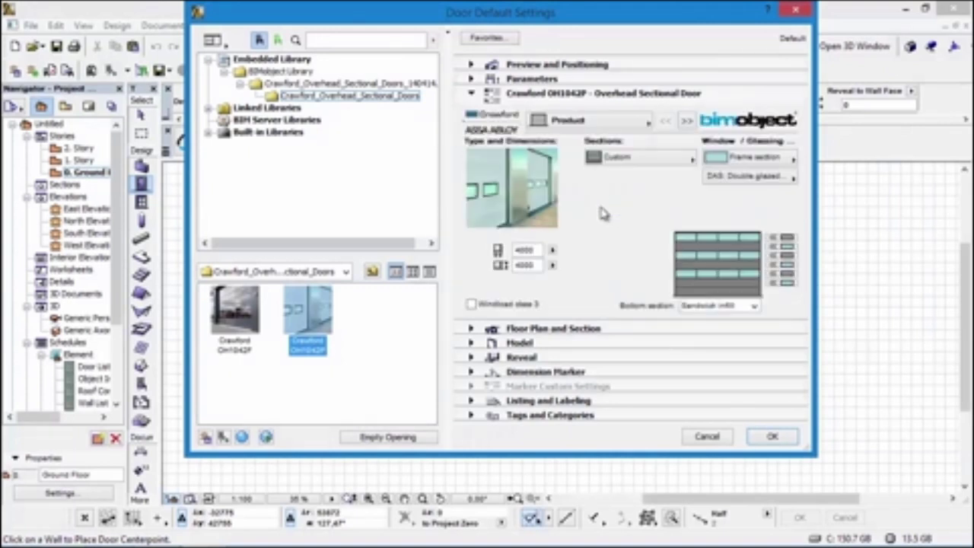
click(756, 177)
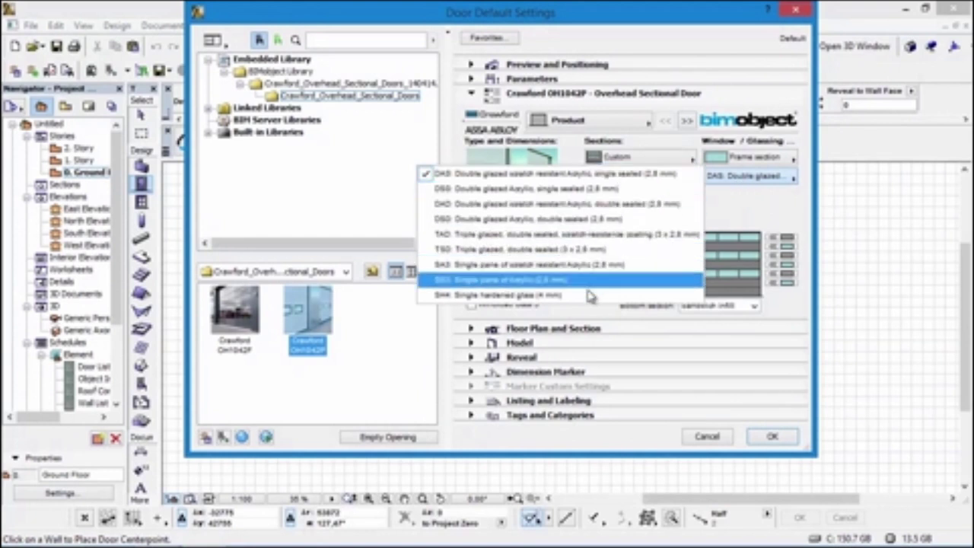
click(747, 197)
- Set the window type to DAOP Double glazed Acrylic Oval Pane and check the allowed ranges for the door's width and height
click(750, 157)
click(652, 174)
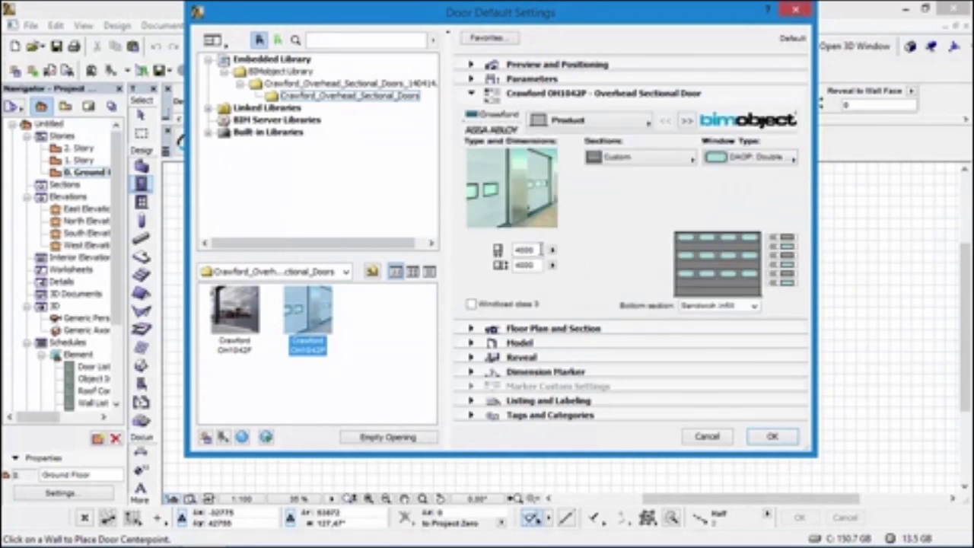
click(552, 253)
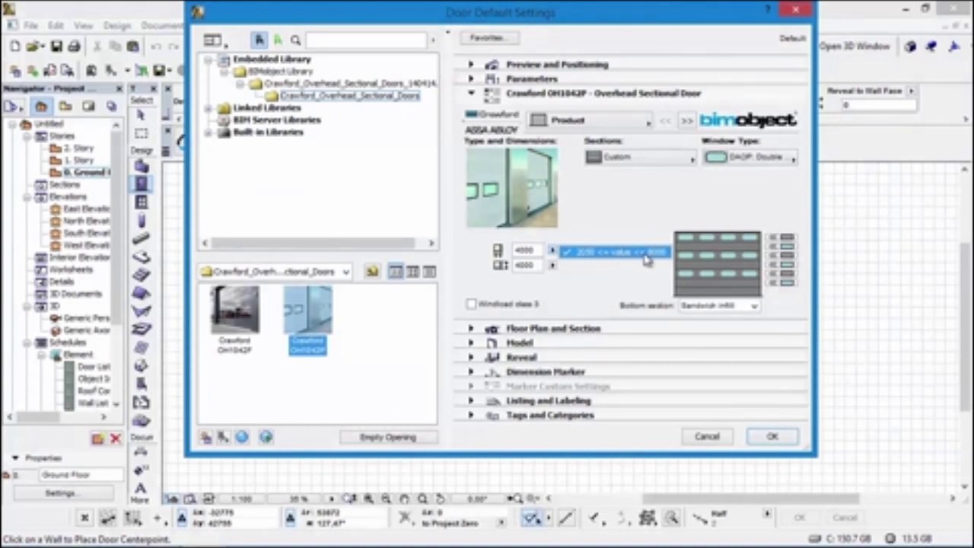
click(553, 265)
click(554, 266)
click(573, 244)
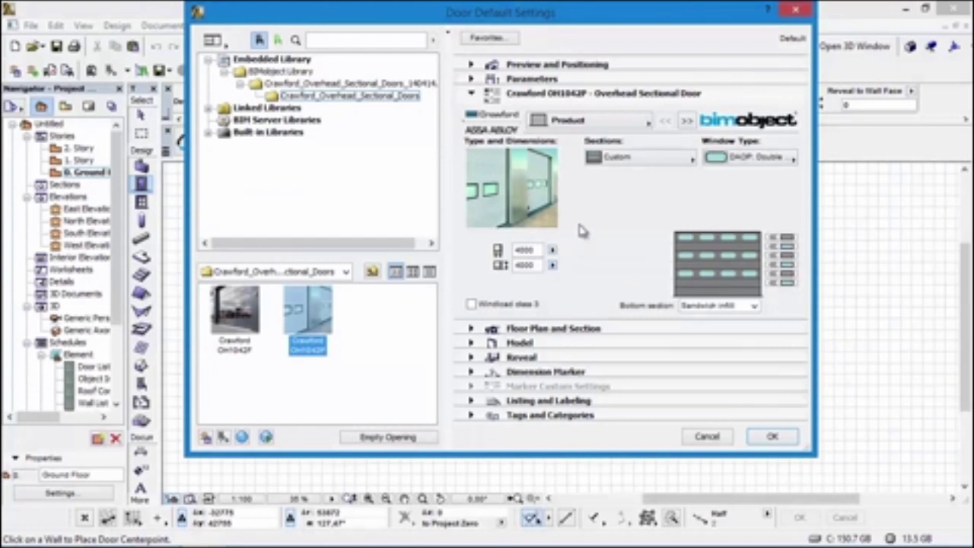
- In the track and balancing settings, view the available track types, the Balancing System options and the allowed headroom for the Standard Lift
click(684, 122)
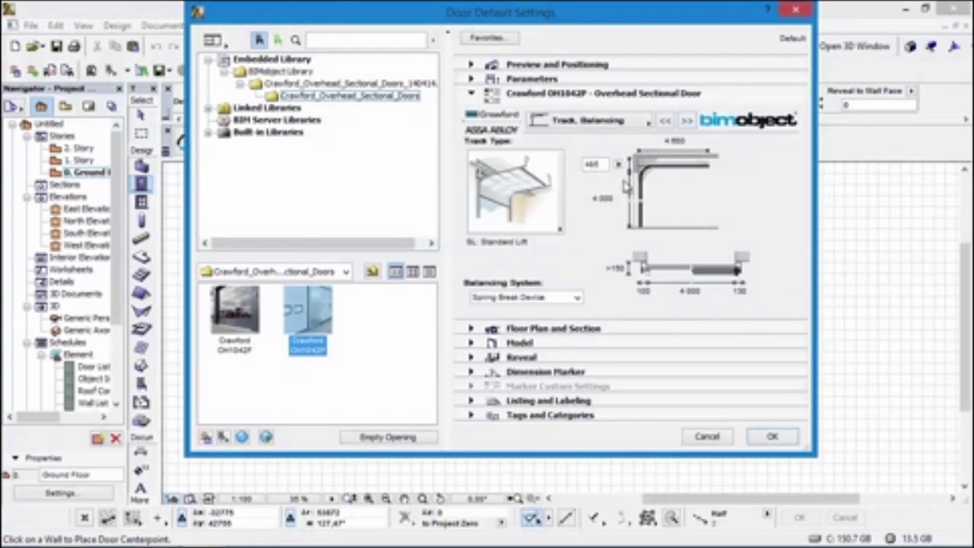
click(553, 212)
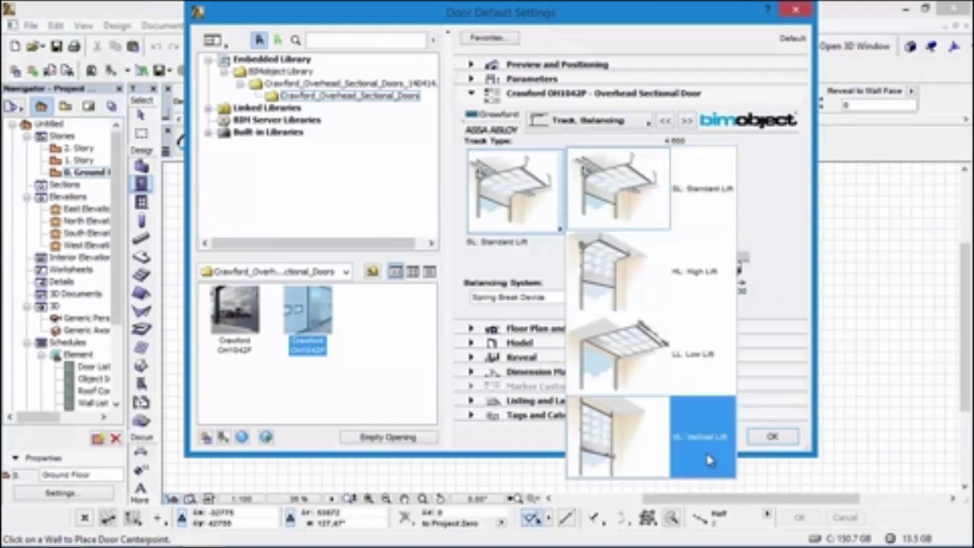
click(505, 275)
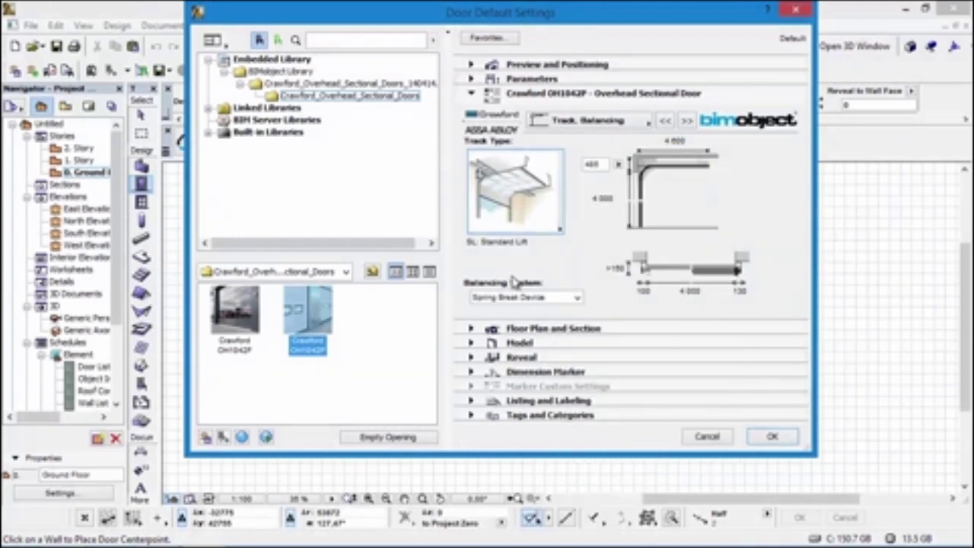
click(556, 298)
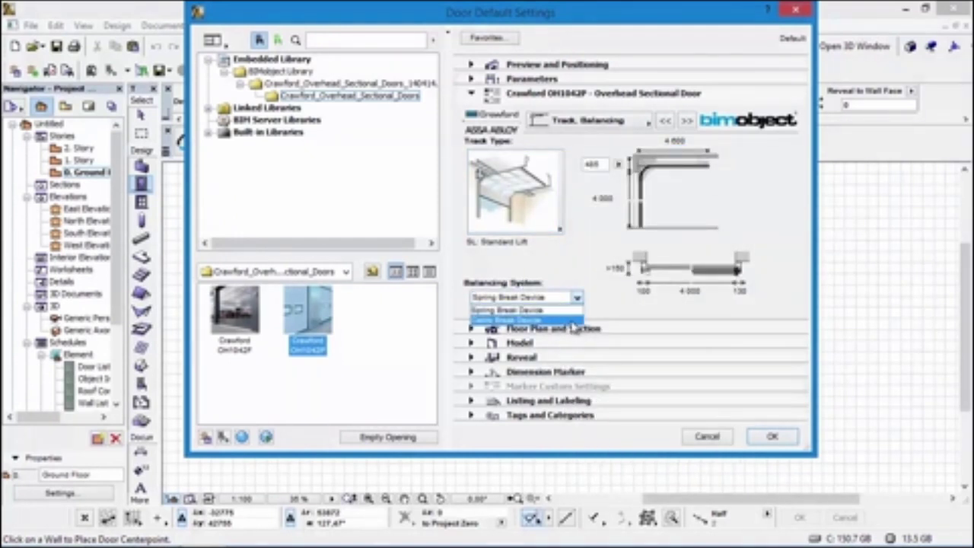
click(576, 295)
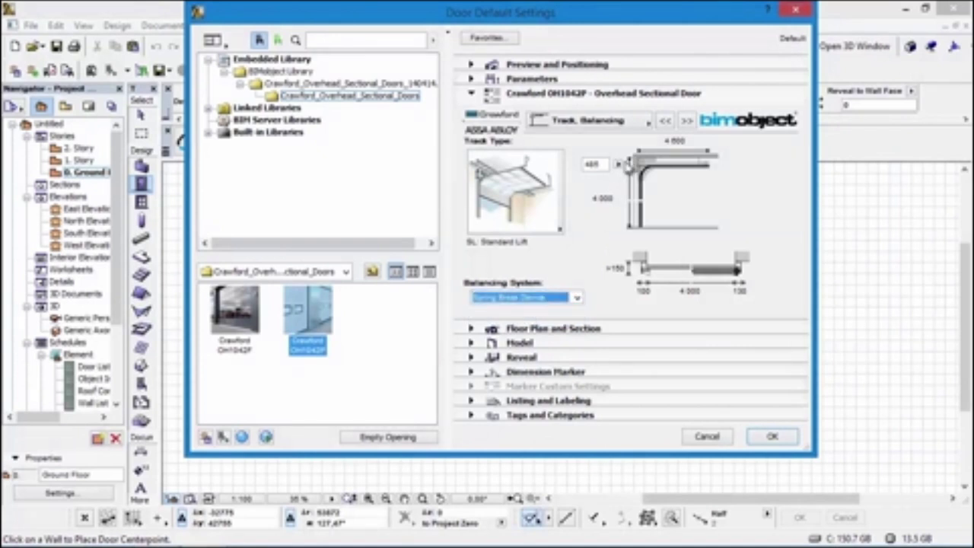
click(619, 166)
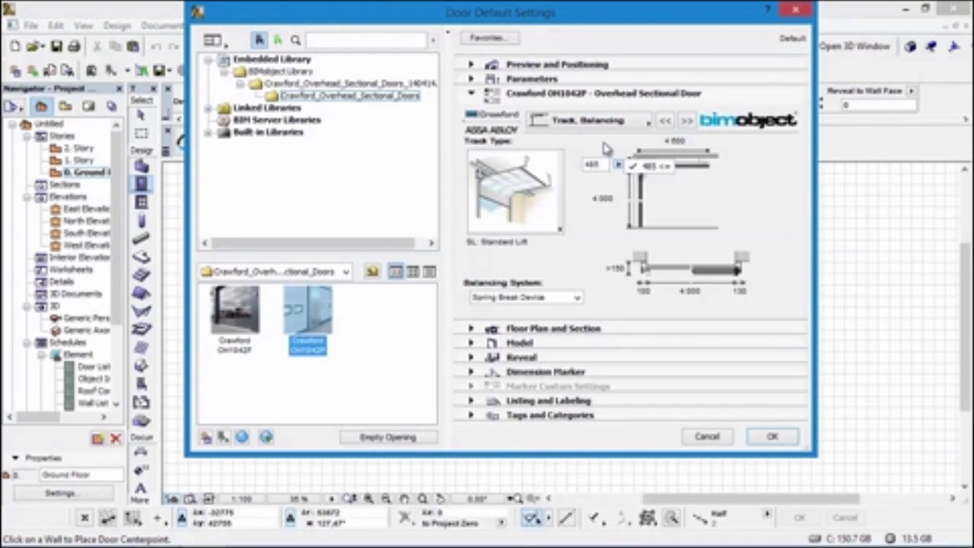
click(606, 149)
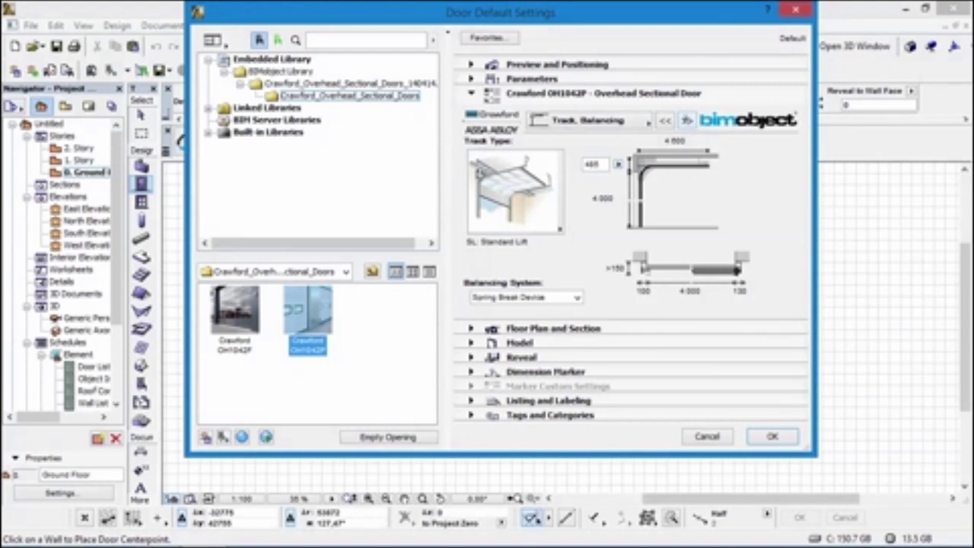
- Add a passdoor to the sectional door, keeping the Standard threshold (180 mm)
click(687, 121)
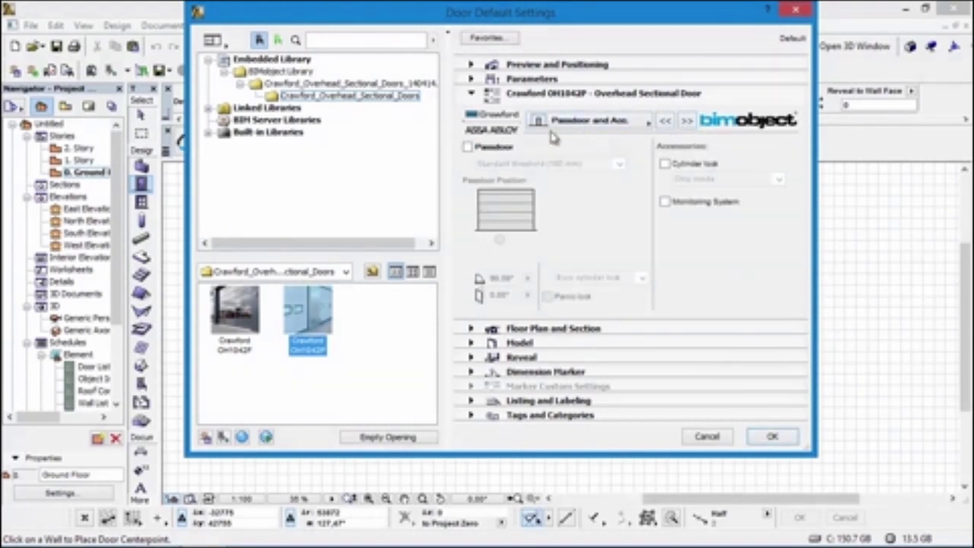
click(468, 147)
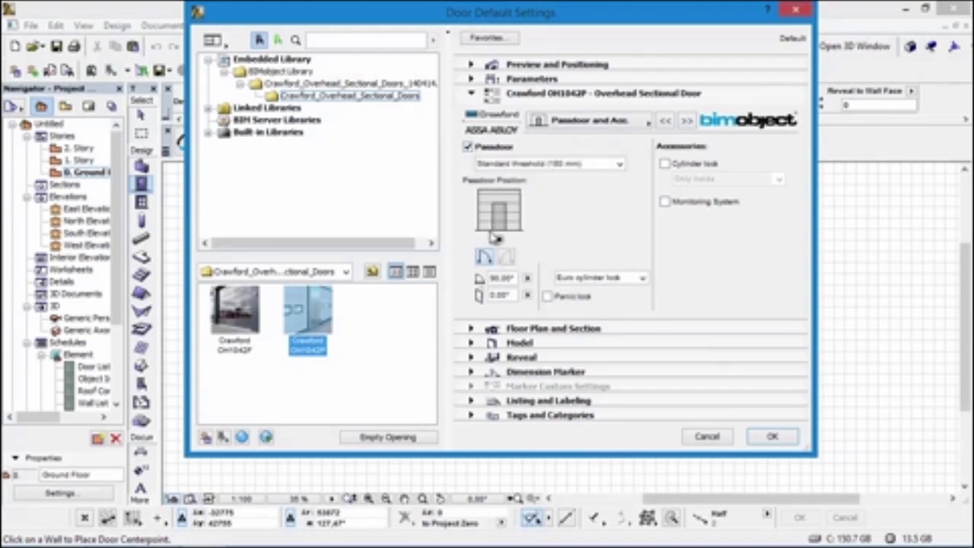
click(613, 164)
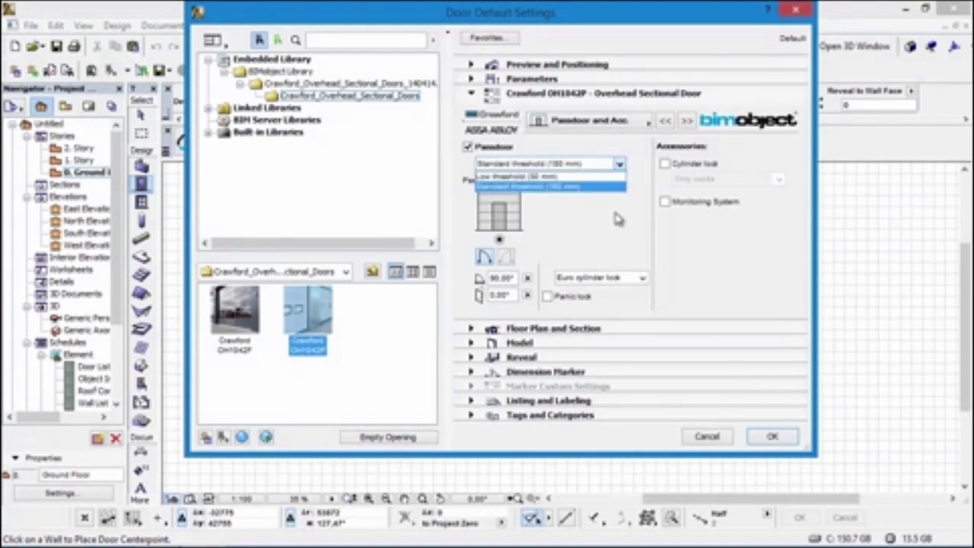
click(613, 210)
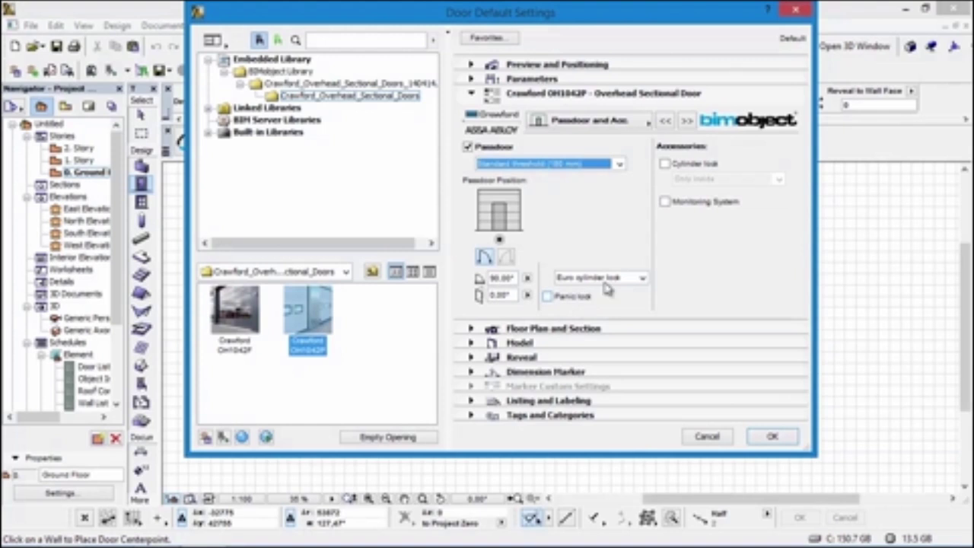
- Add an Only inside cylinder lock and a Monitoring System as accessories, and choose the passdoor's cylinder lock type
click(697, 165)
click(746, 180)
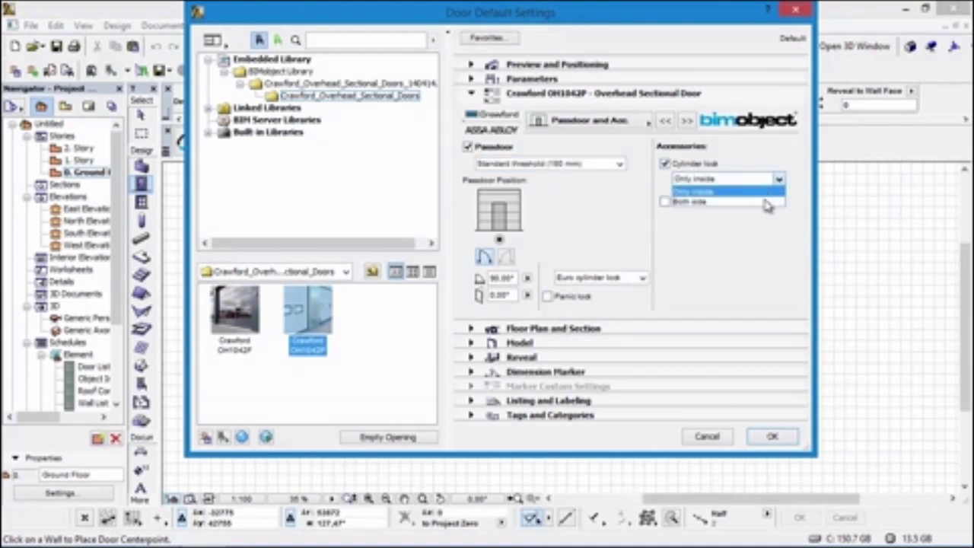
click(765, 192)
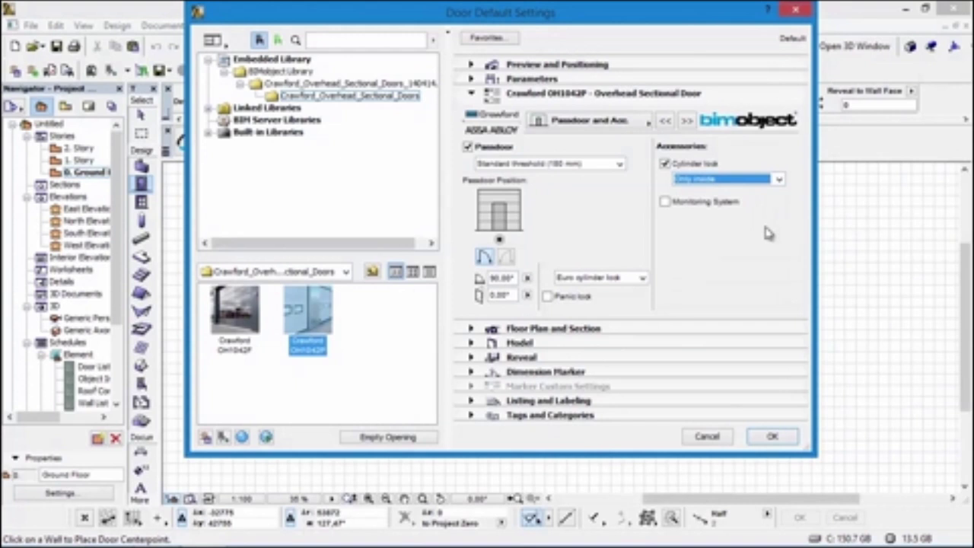
click(665, 202)
click(643, 279)
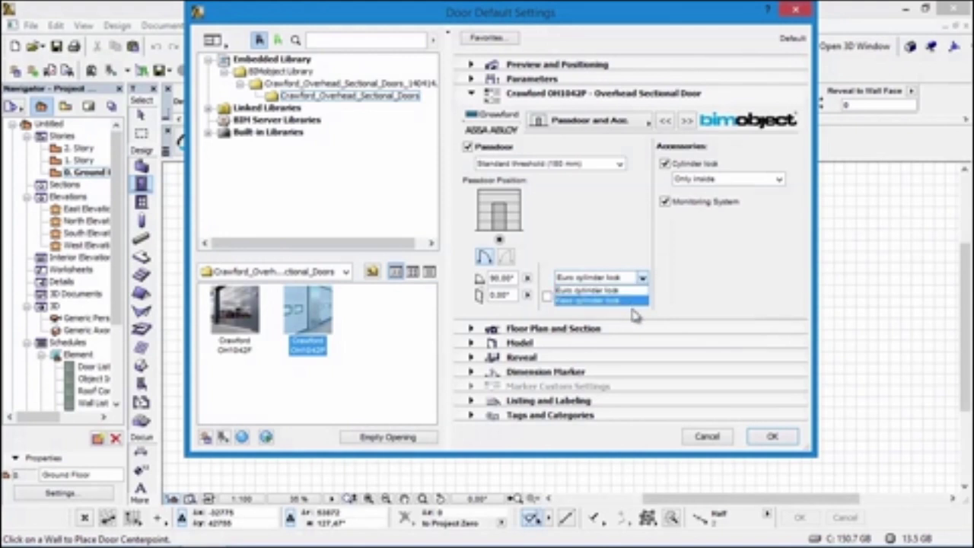
click(633, 303)
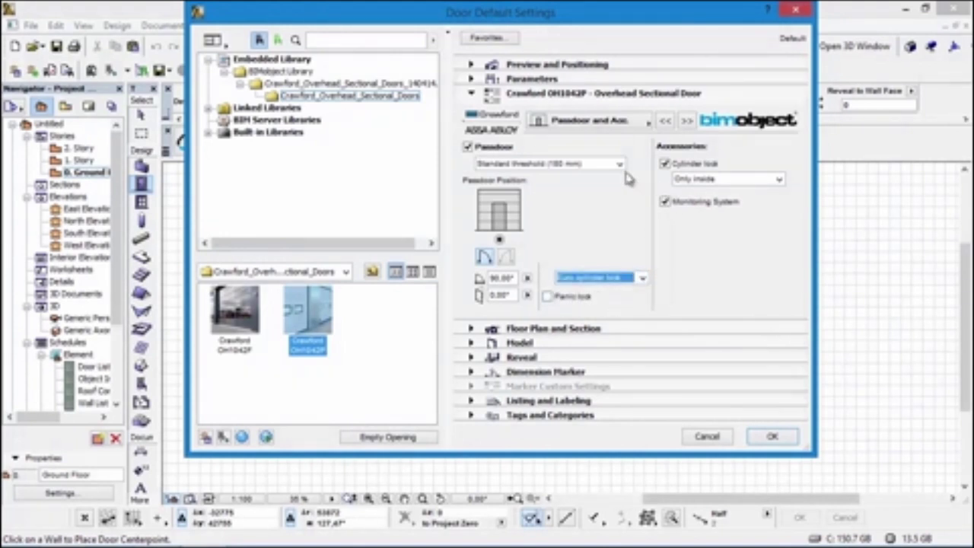
- Try manual operation with the pull-down rope and the chain hoist, view the hoist types, and return to Electrical operation
click(687, 123)
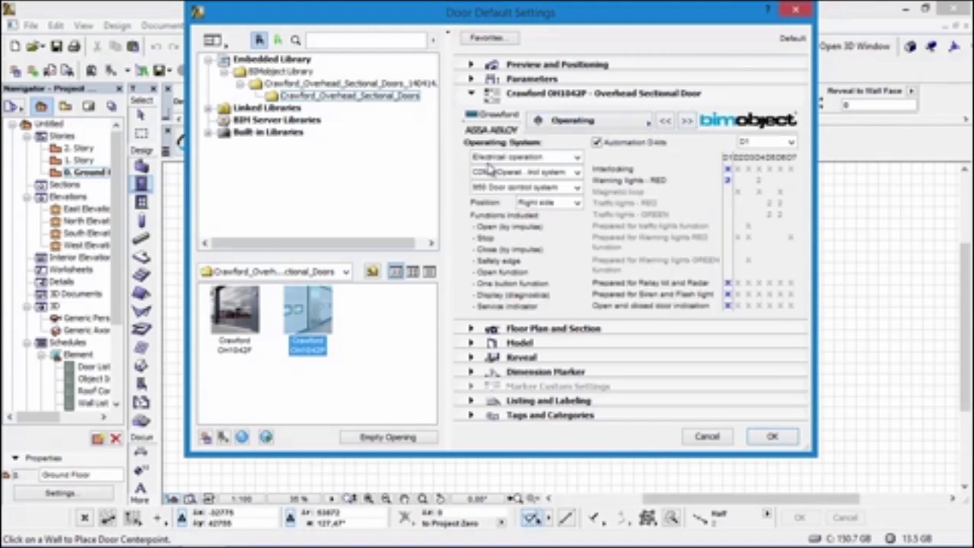
click(531, 157)
click(525, 169)
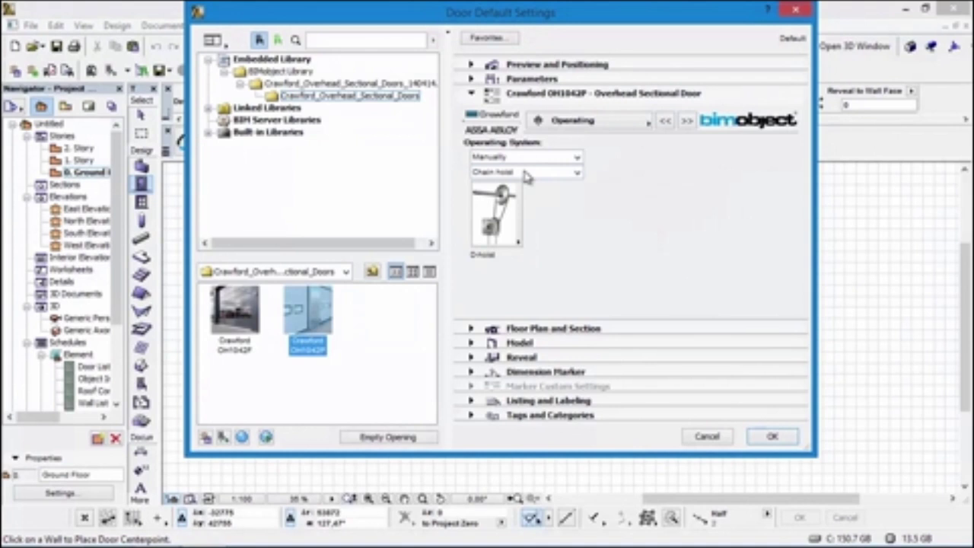
click(525, 173)
click(525, 176)
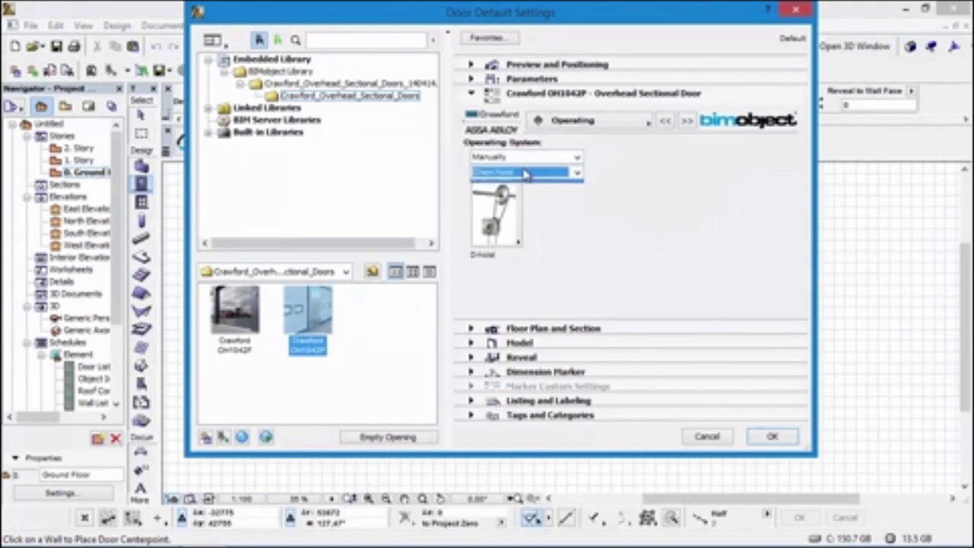
click(525, 173)
click(529, 185)
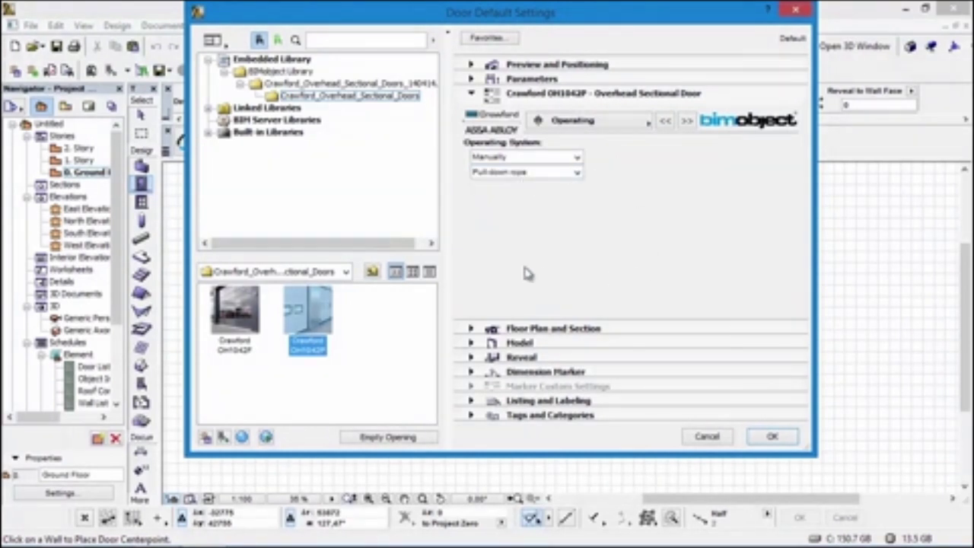
click(507, 175)
click(505, 195)
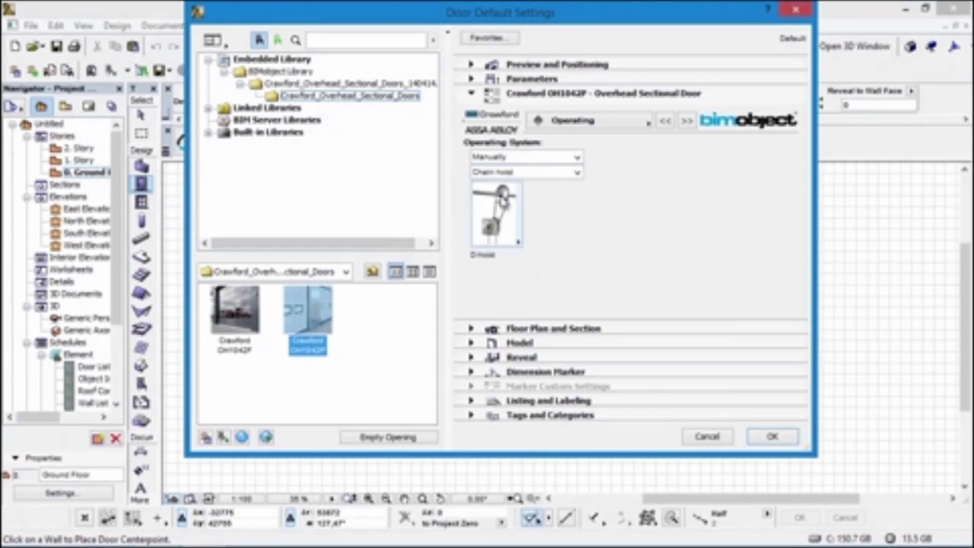
click(496, 214)
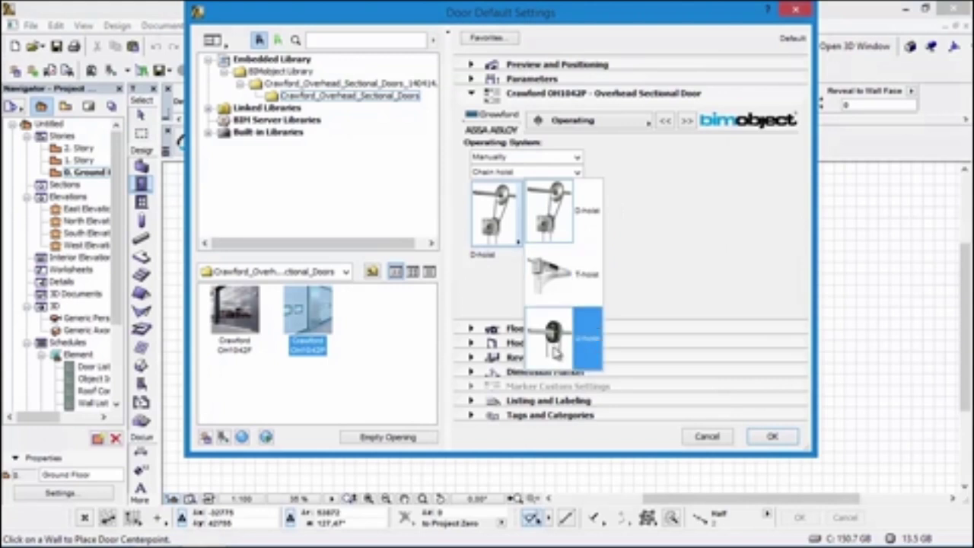
click(518, 156)
click(517, 179)
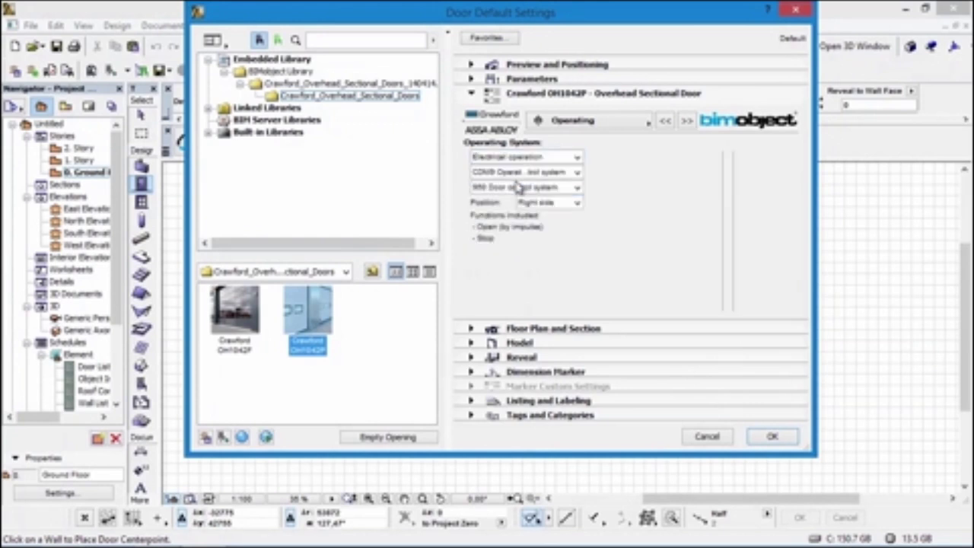
- View the electrical operator choices and try the 920 Door control system
click(523, 173)
click(537, 181)
click(551, 189)
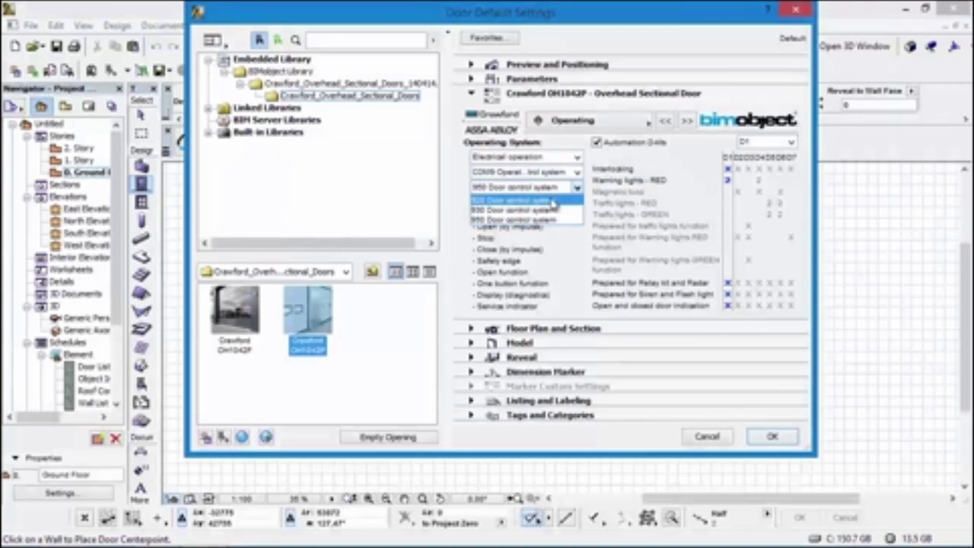
click(555, 201)
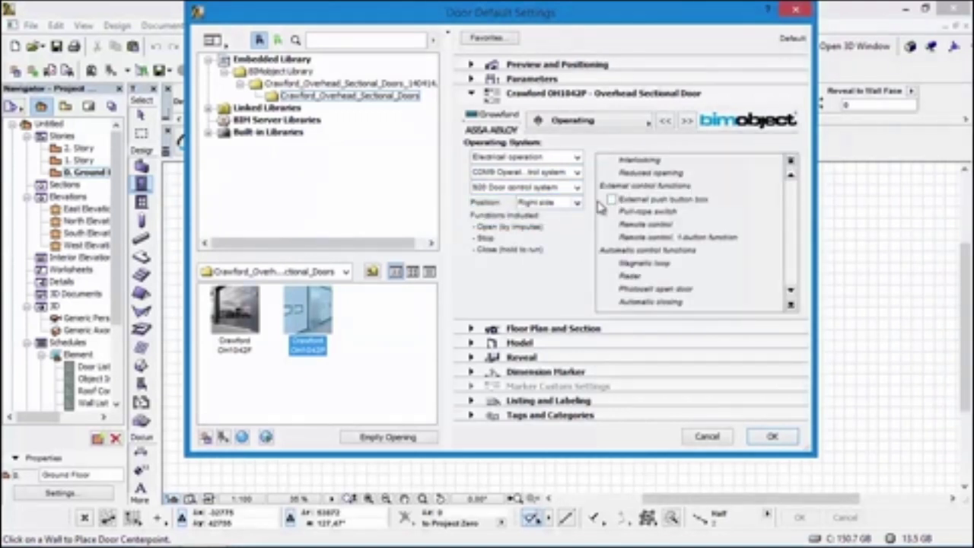
- Examine which external control, automatic control, safety and additional functions can be chosen for the 920 Door control system
click(791, 292)
click(791, 293)
click(791, 292)
click(791, 293)
click(791, 292)
click(791, 293)
click(790, 293)
click(791, 292)
click(791, 292)
click(790, 292)
click(790, 293)
click(791, 292)
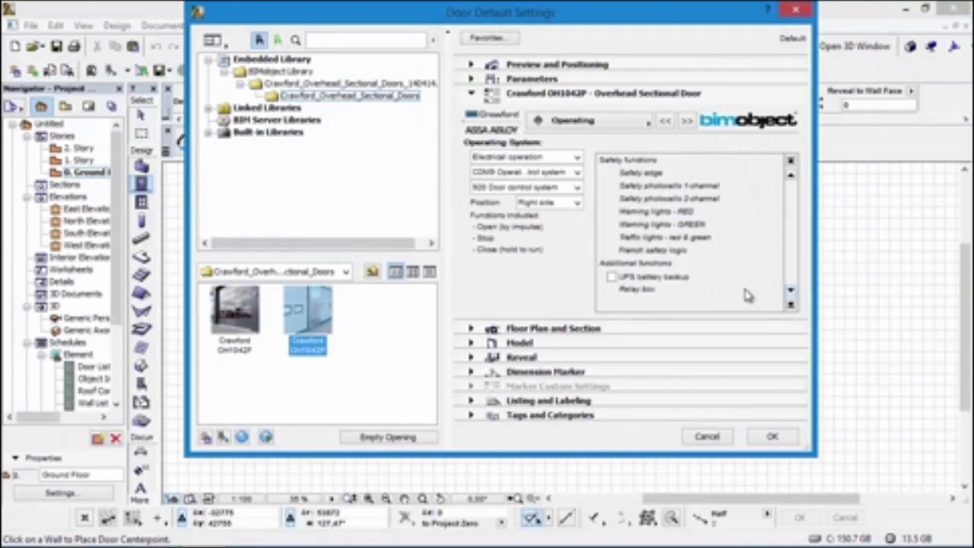
- Try the 930 Door control system and examine its list of optional control and safety functions
click(528, 188)
click(529, 209)
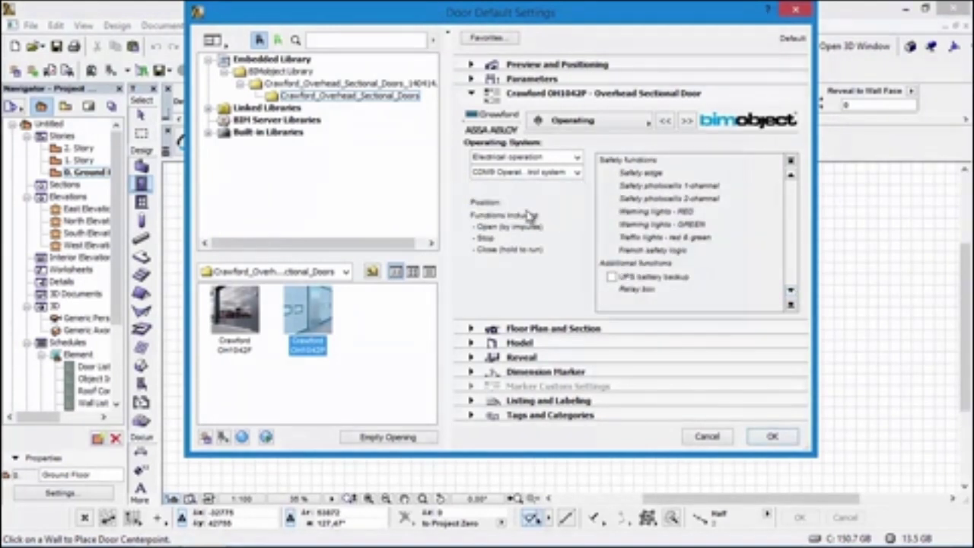
click(792, 174)
click(791, 174)
click(792, 174)
click(791, 175)
click(792, 174)
click(791, 174)
click(791, 174)
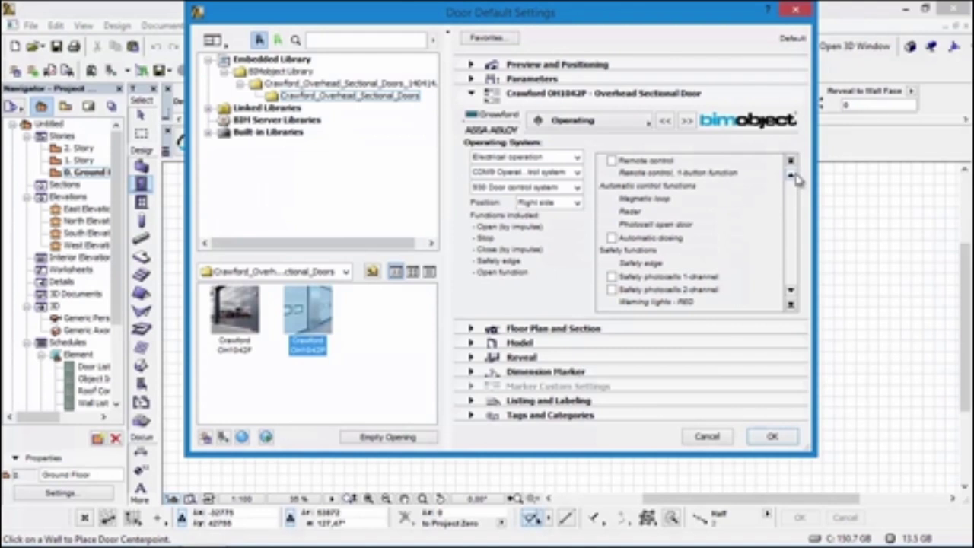
- Set the 950 Door control system with automation D-kit D2, keeping its position on the Right side
click(576, 189)
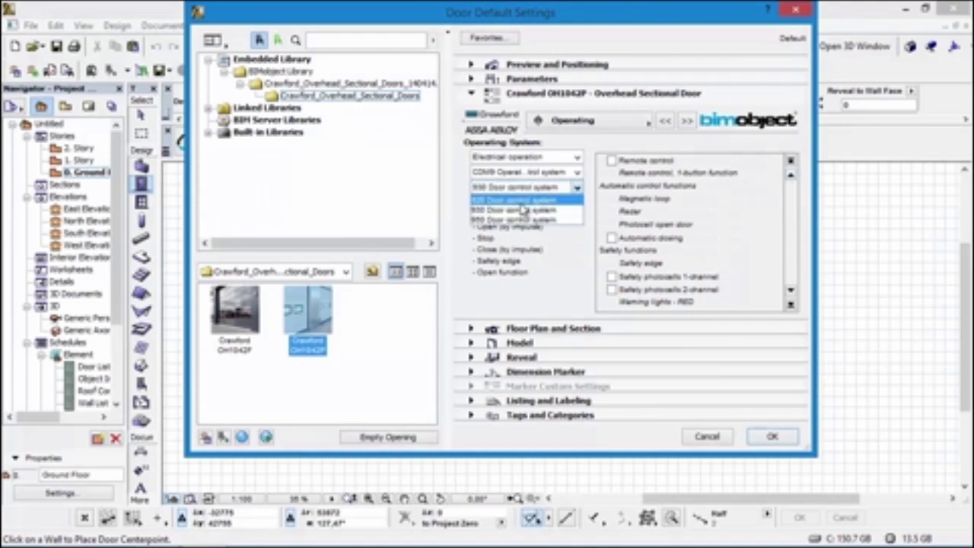
click(499, 221)
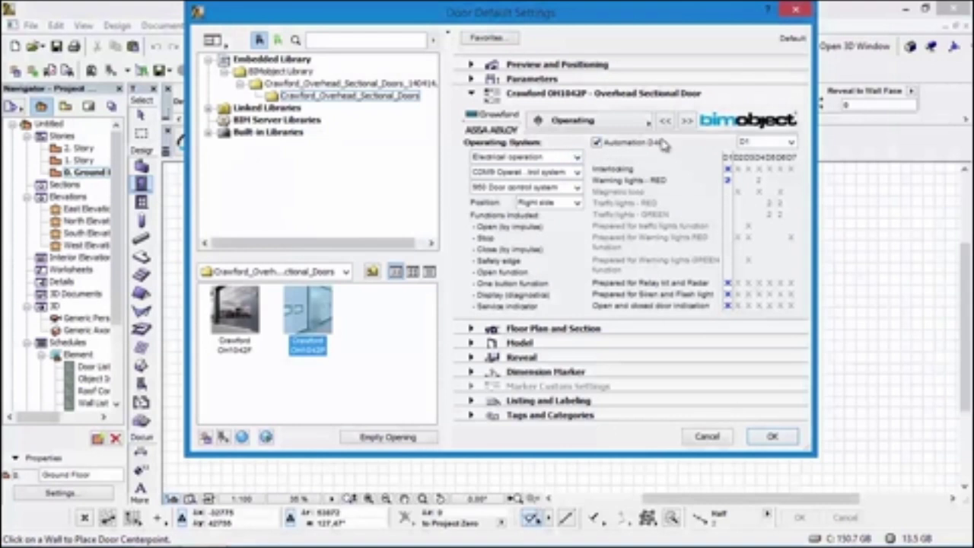
click(792, 145)
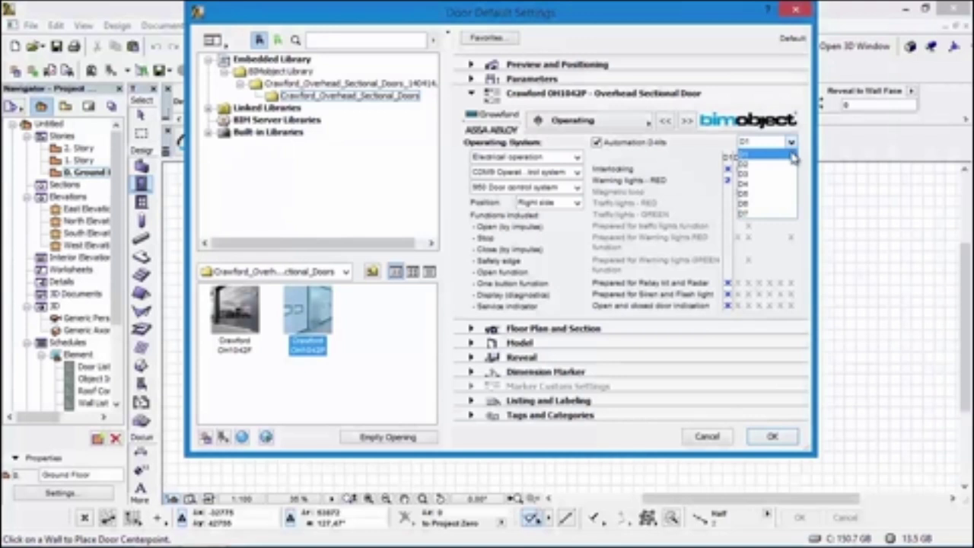
click(792, 171)
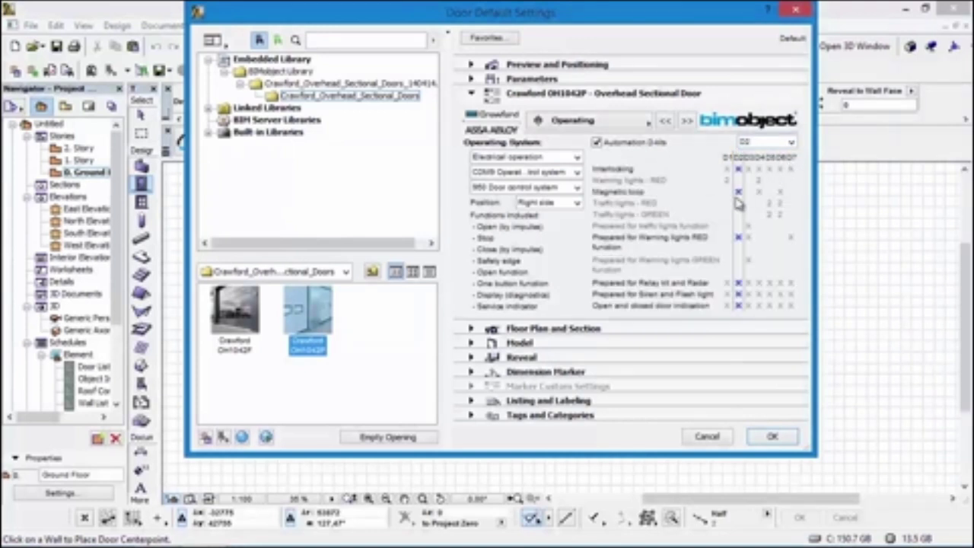
click(738, 305)
click(560, 204)
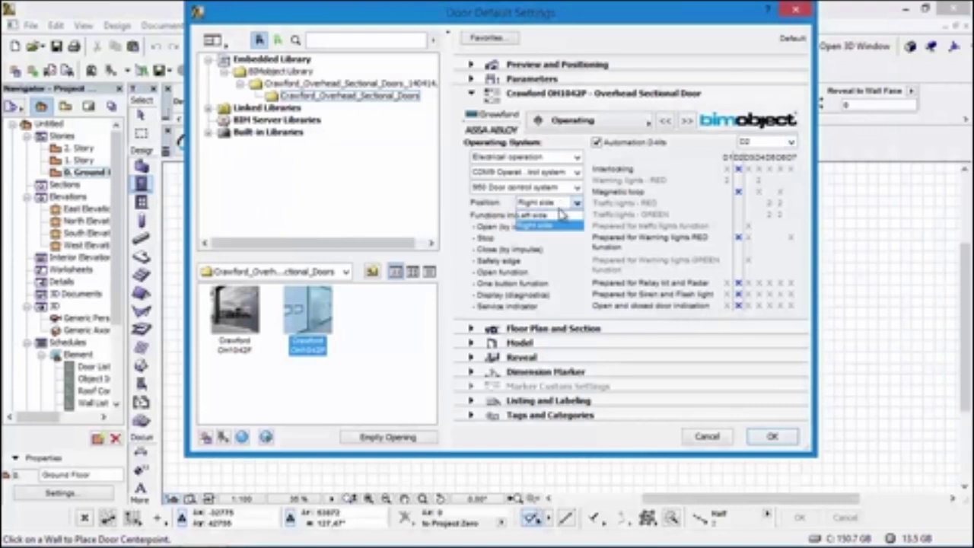
click(576, 203)
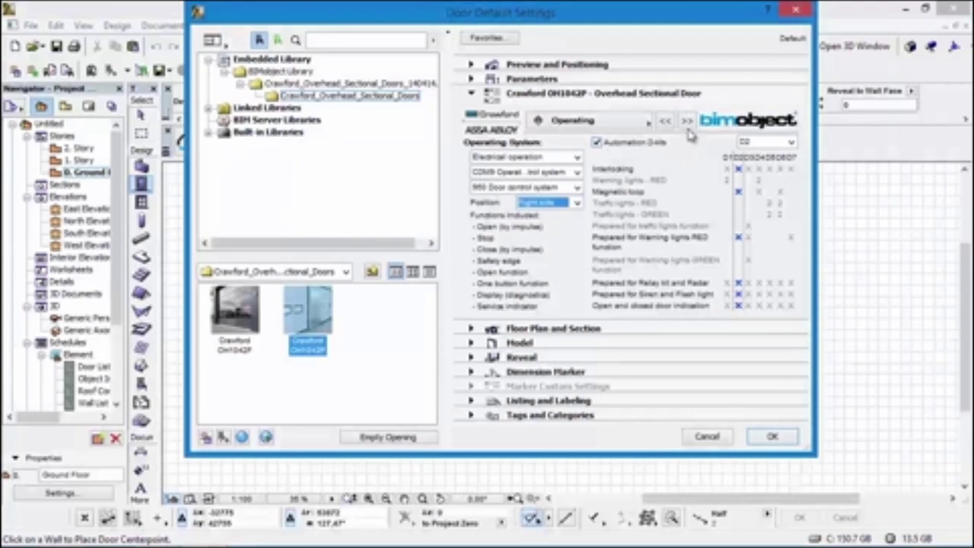
- Examine the inside and outside color choices for the door leaf and the aluminium frame
click(687, 122)
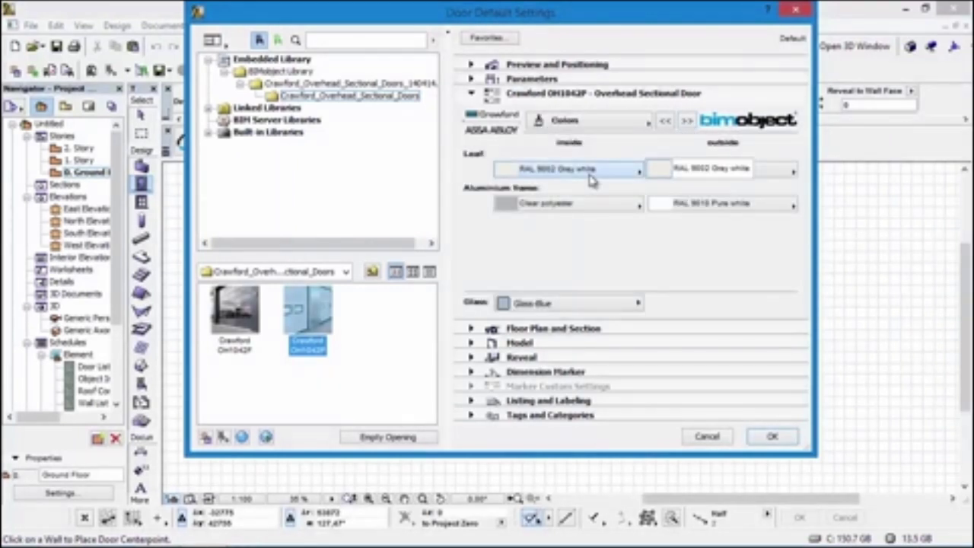
click(685, 174)
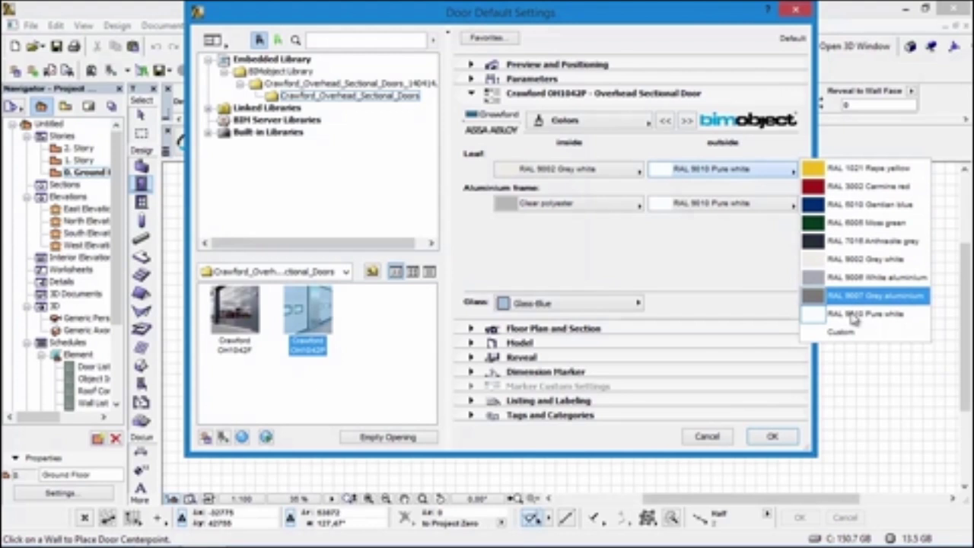
click(659, 259)
click(599, 204)
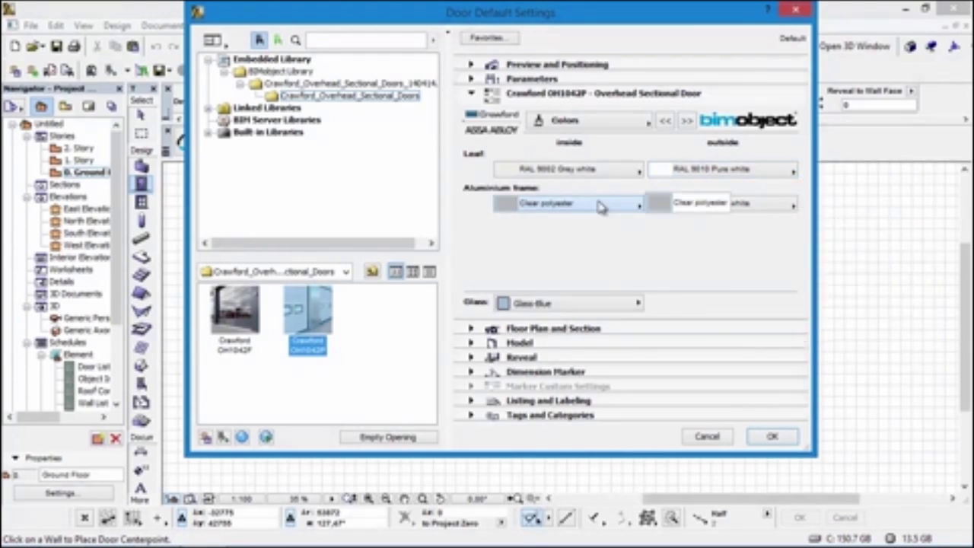
click(686, 206)
click(687, 204)
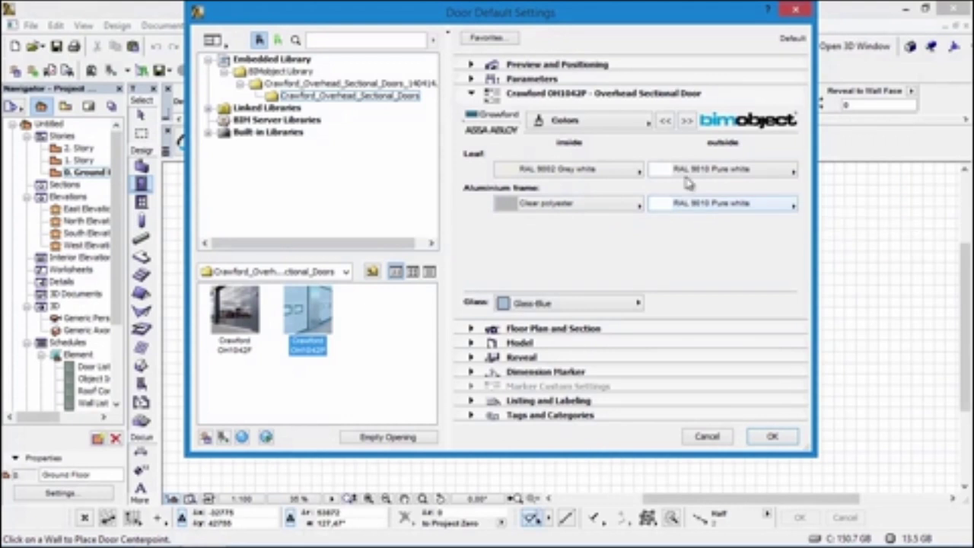
- Review the door's appearance options and product information, and accept the default door settings
click(688, 122)
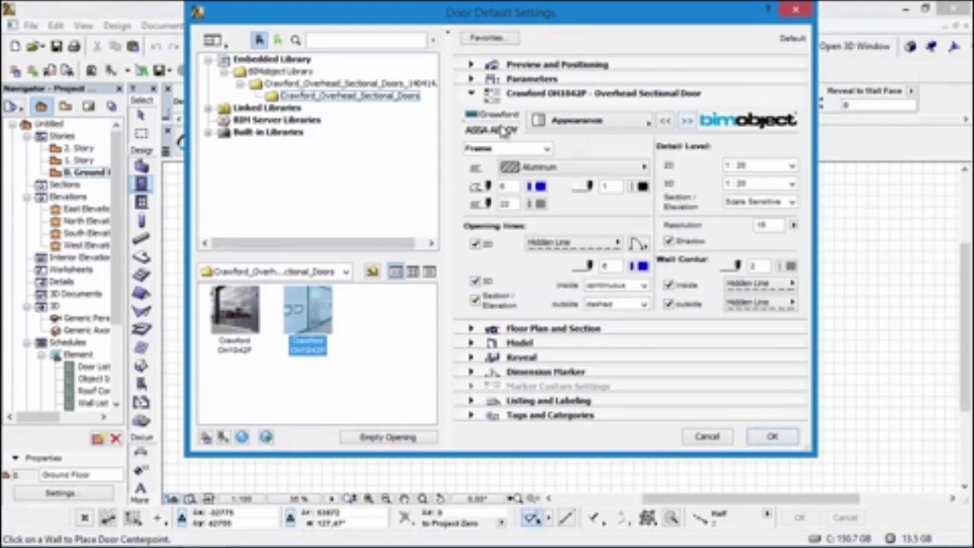
click(529, 150)
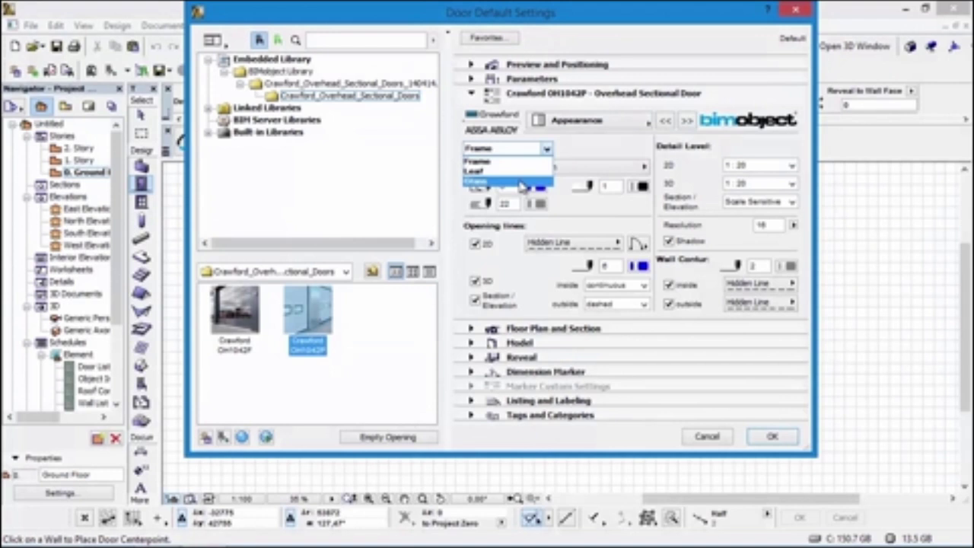
click(592, 147)
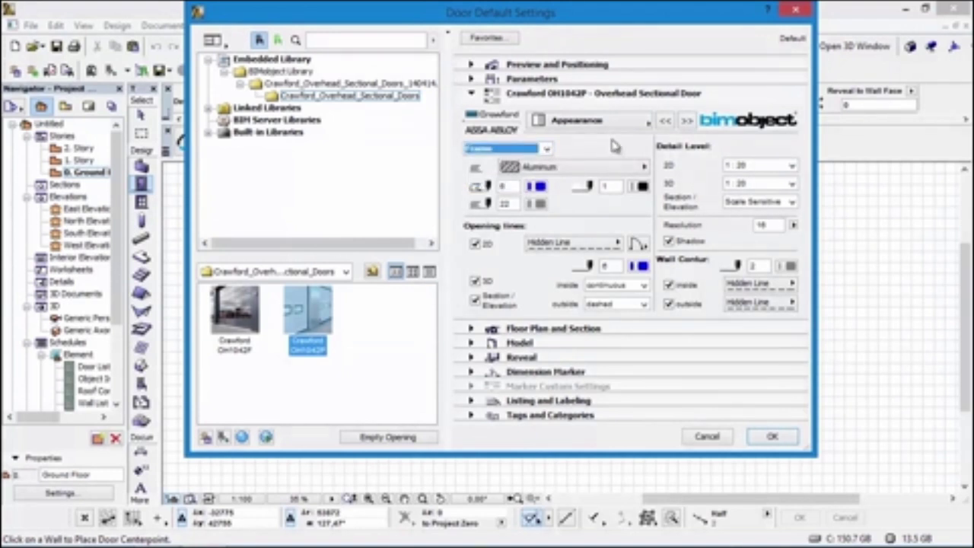
key(Return)
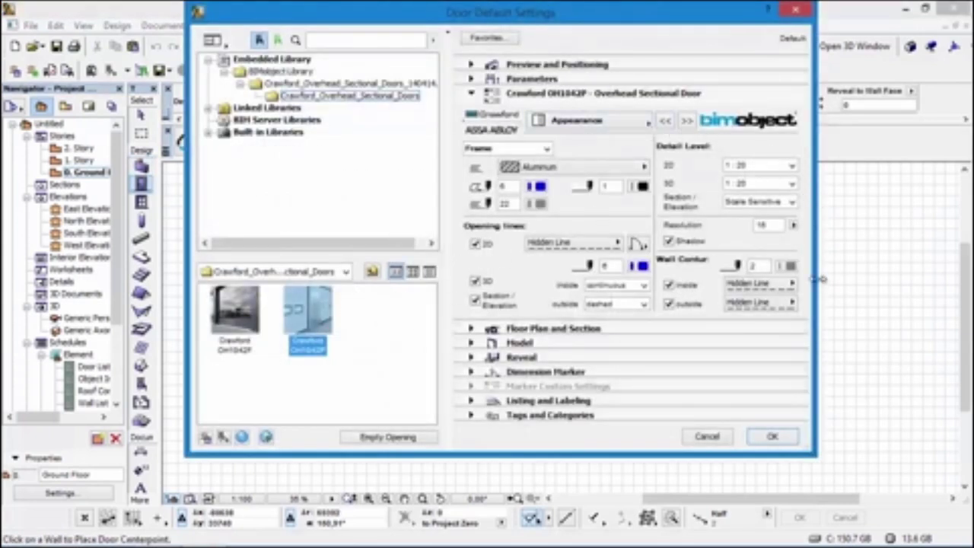
click(687, 122)
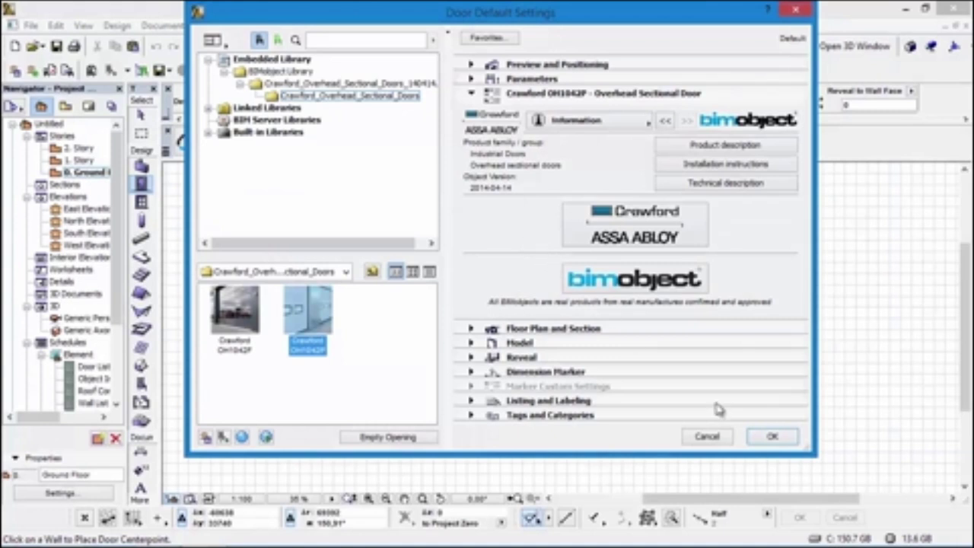
click(773, 438)
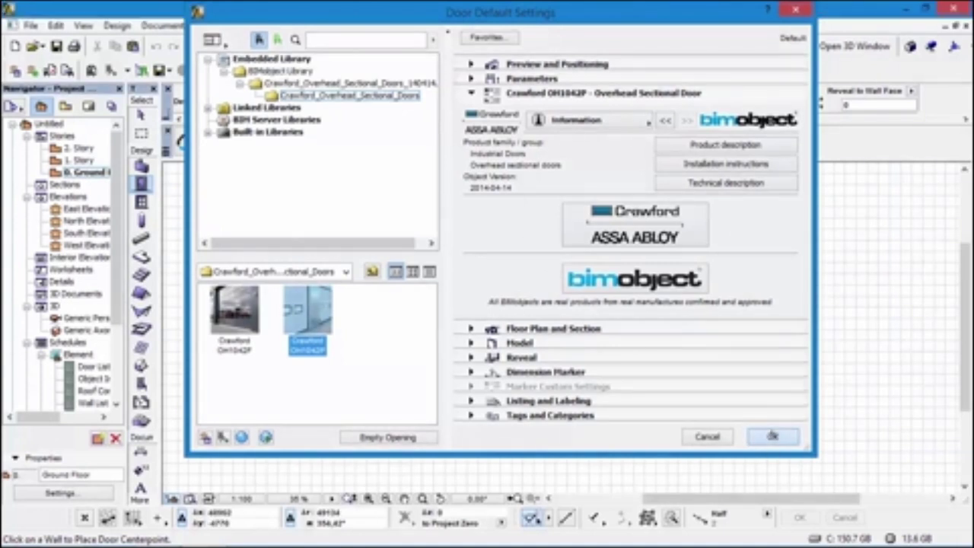
- Set the wall top to Not Linked with a height of 8500, and draw a horizontal wall 15000 long from the project origin
click(141, 166)
click(279, 101)
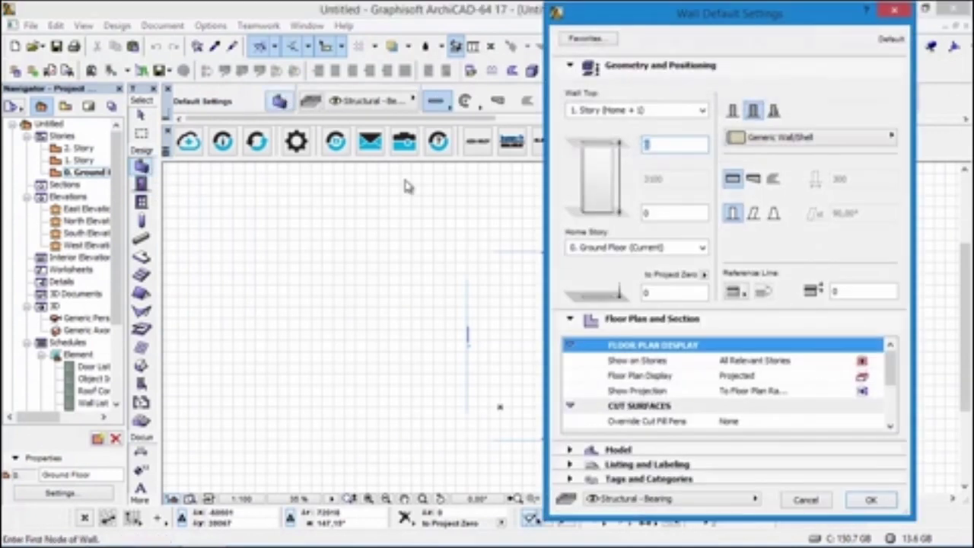
click(594, 111)
click(602, 161)
key(Tab)
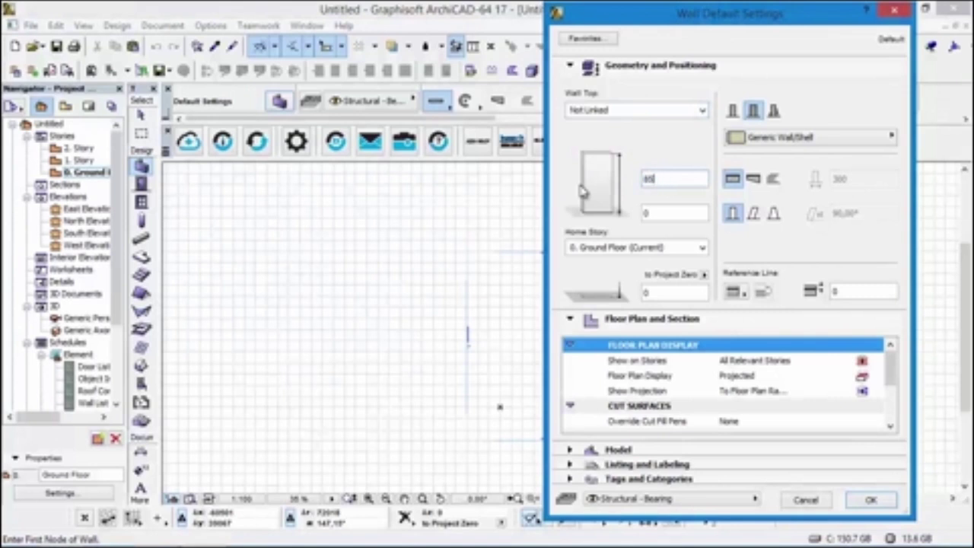
text(8500)
key(Return)
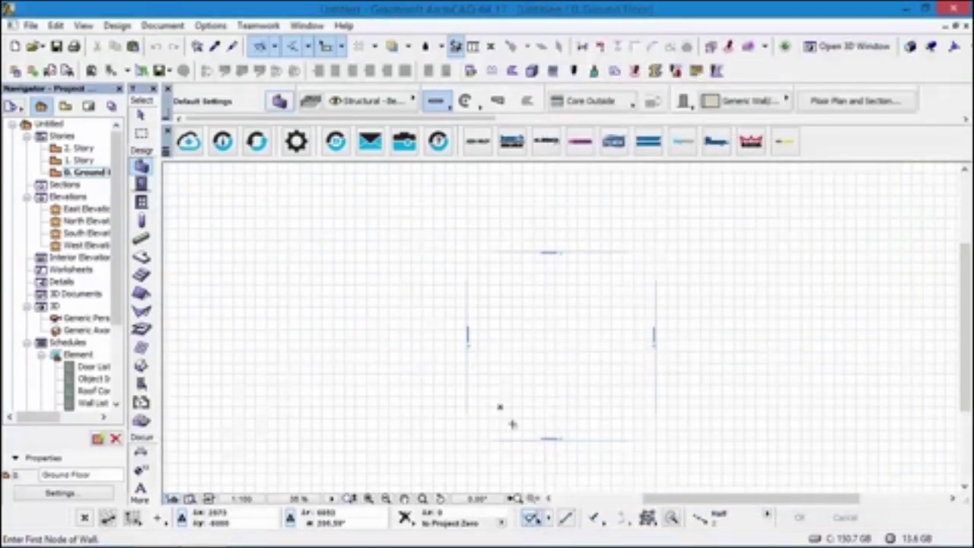
click(498, 404)
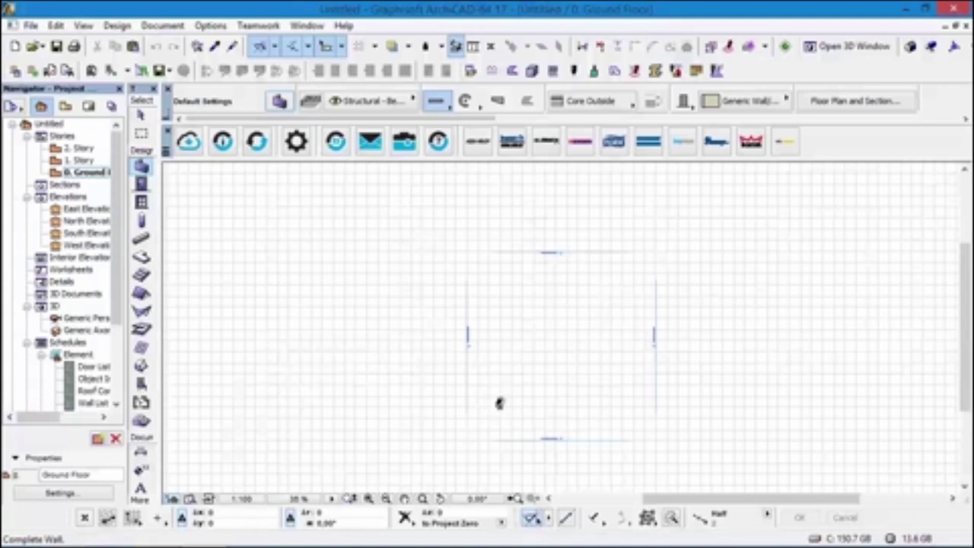
click(583, 404)
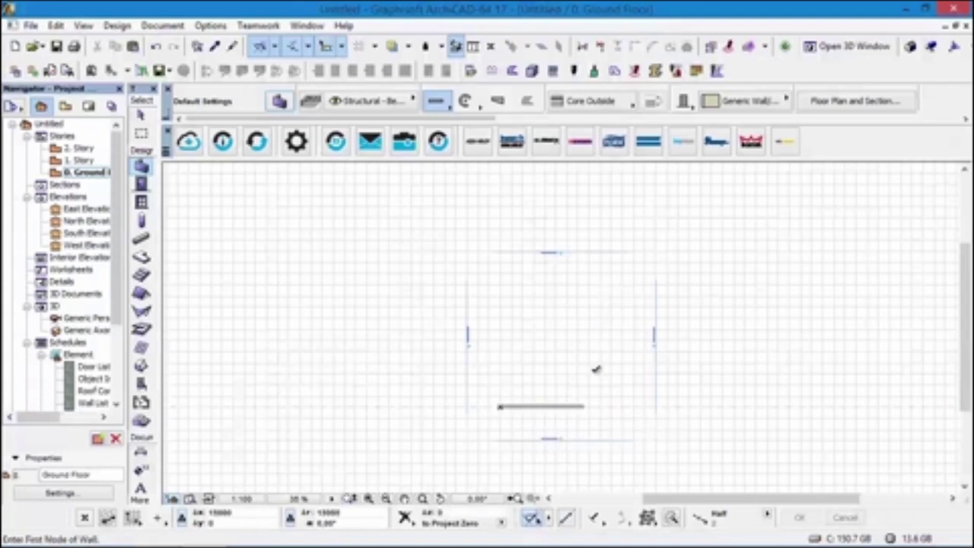
- Place the Crawford OH1042P door at the middle of the wall with a sill height of 0
click(141, 183)
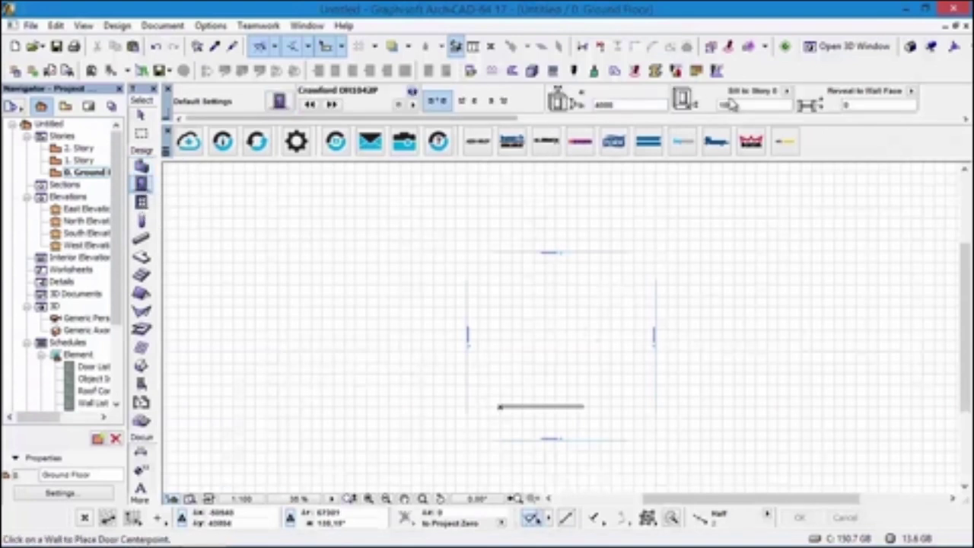
text(0)
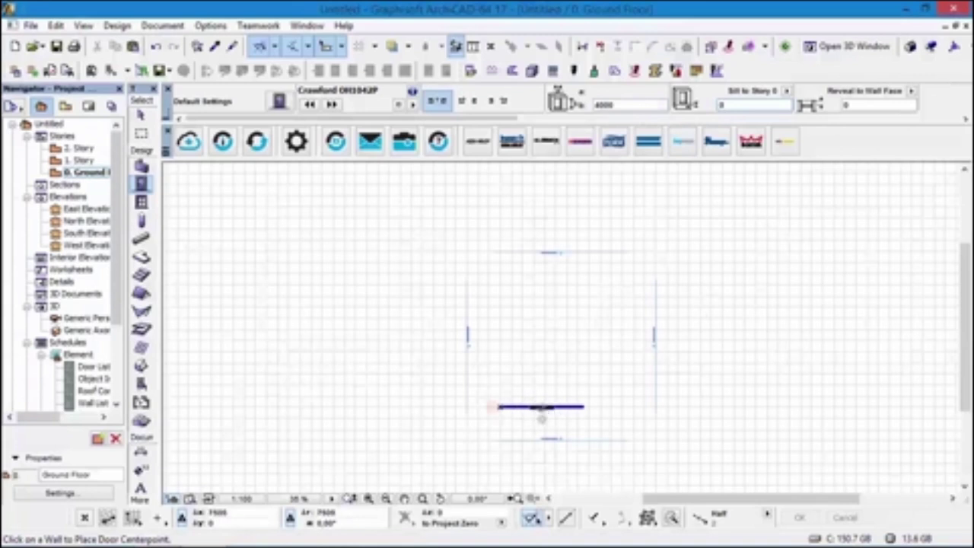
click(543, 407)
click(547, 418)
- Examine the placed door's floor plan symbol, including the passdoor swing and the track detail at the right jamb
scroll(551, 396, up, 7)
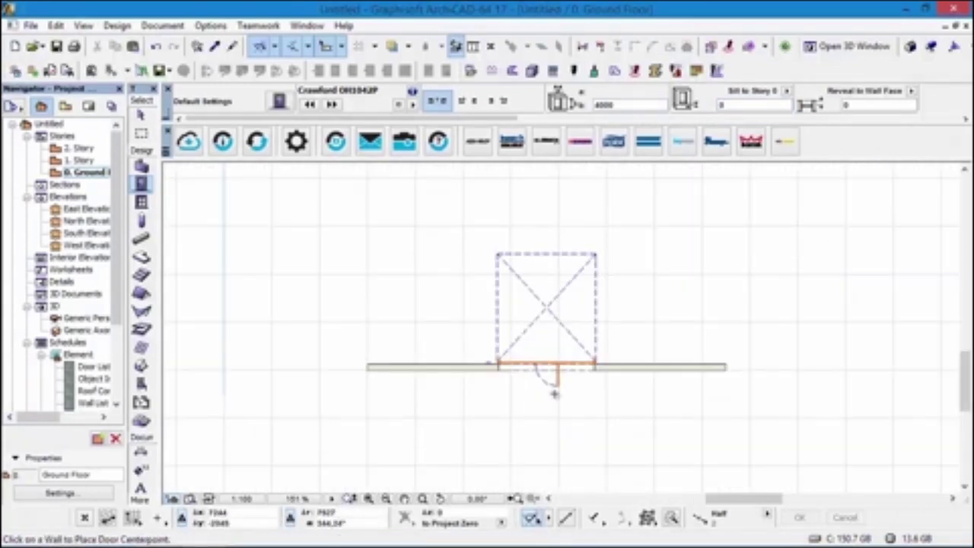
middle_drag(640, 384, 629, 434)
scroll(629, 434, down, 3)
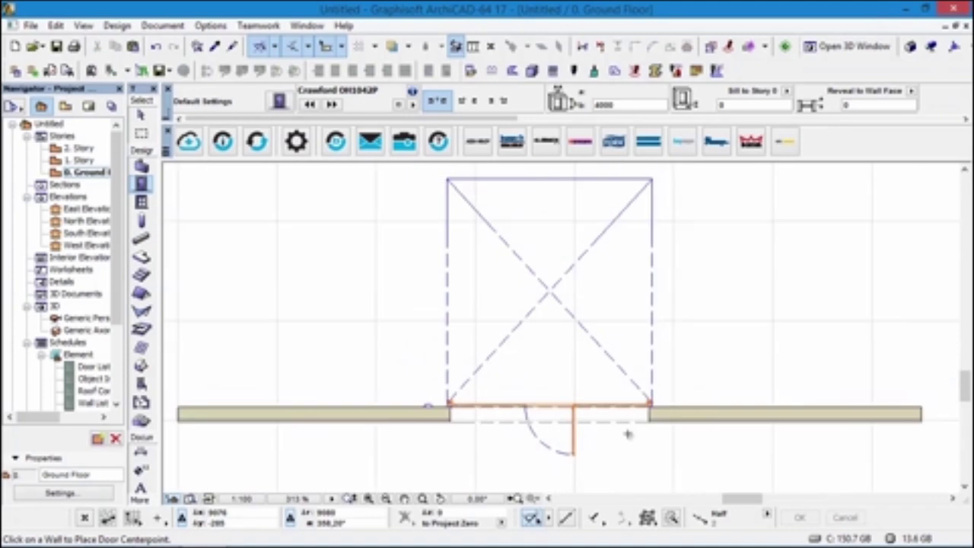
shift+click(644, 423)
key(Escape)
scroll(709, 282, up, 8)
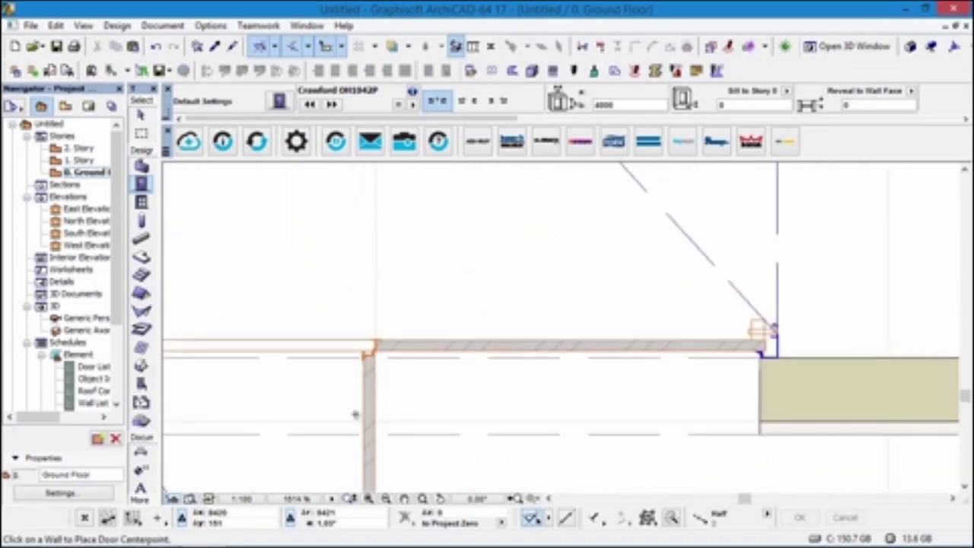
scroll(845, 339, up, 5)
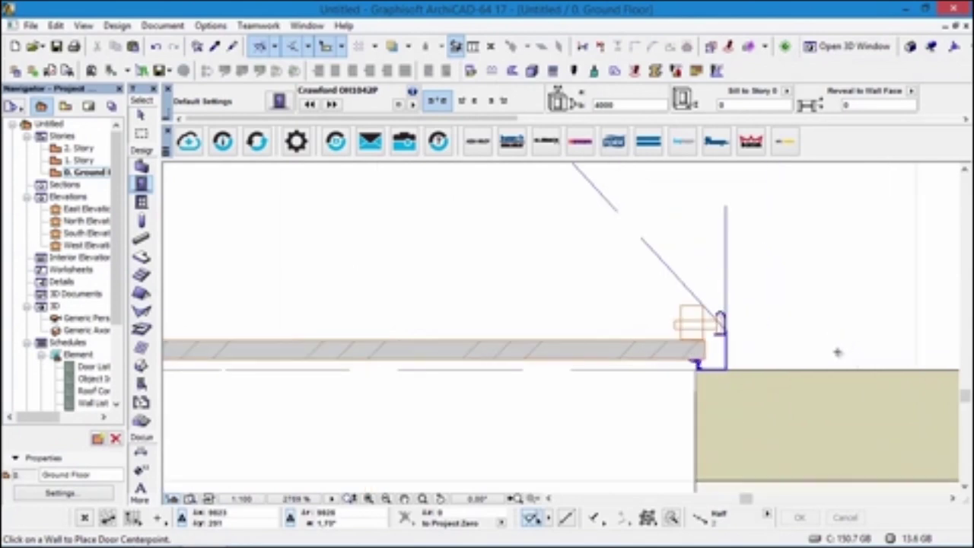
scroll(838, 352, down, 7)
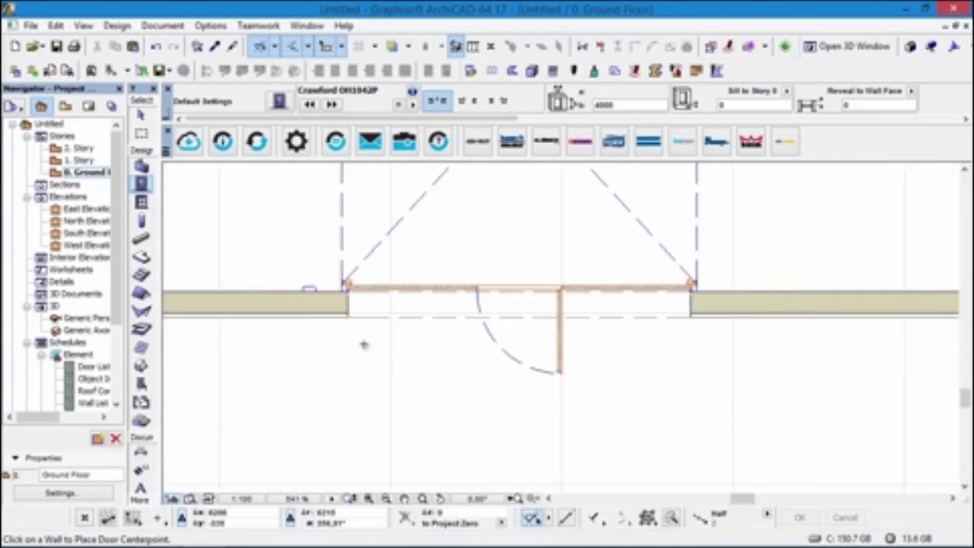
- Try adjusting the passdoor's 2D opening angle and the control box position beside the door in the floor plan
click(559, 372)
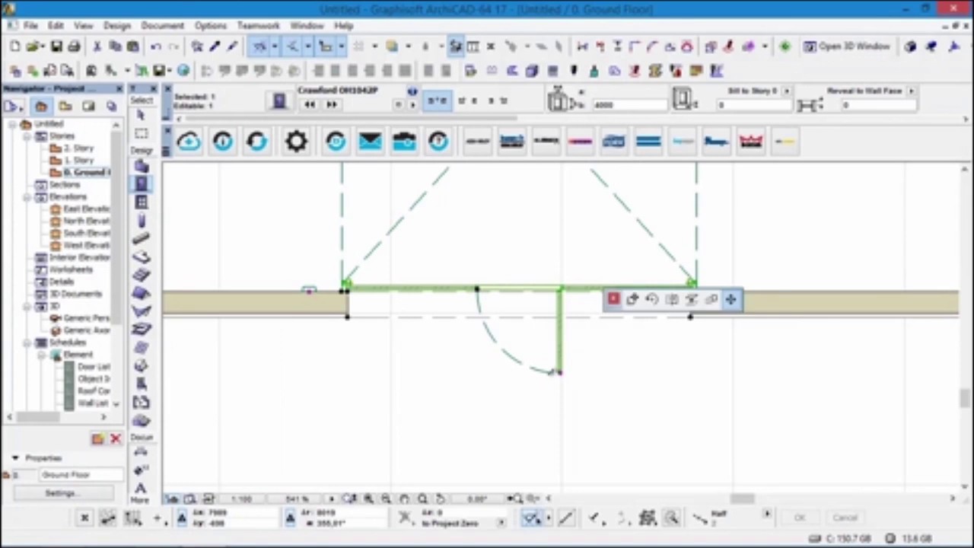
click(561, 373)
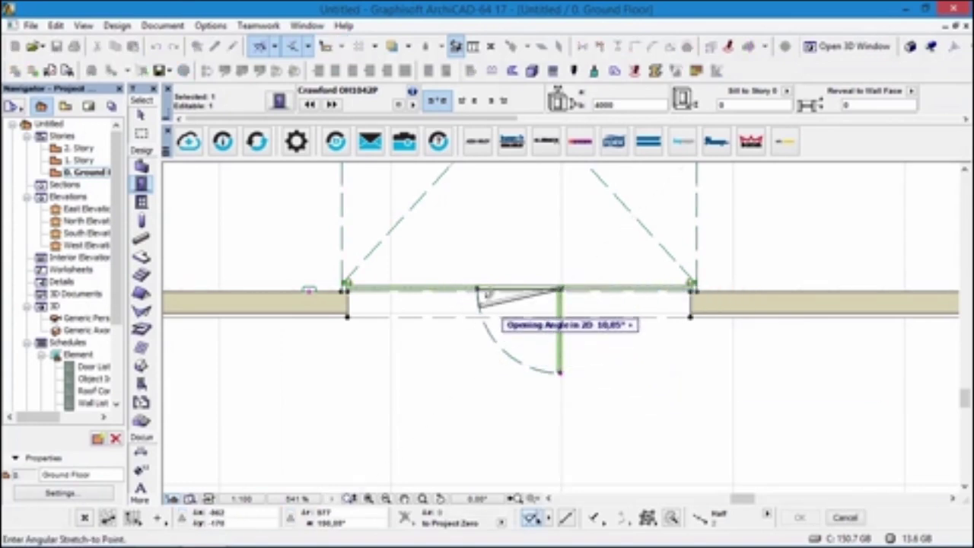
click(560, 373)
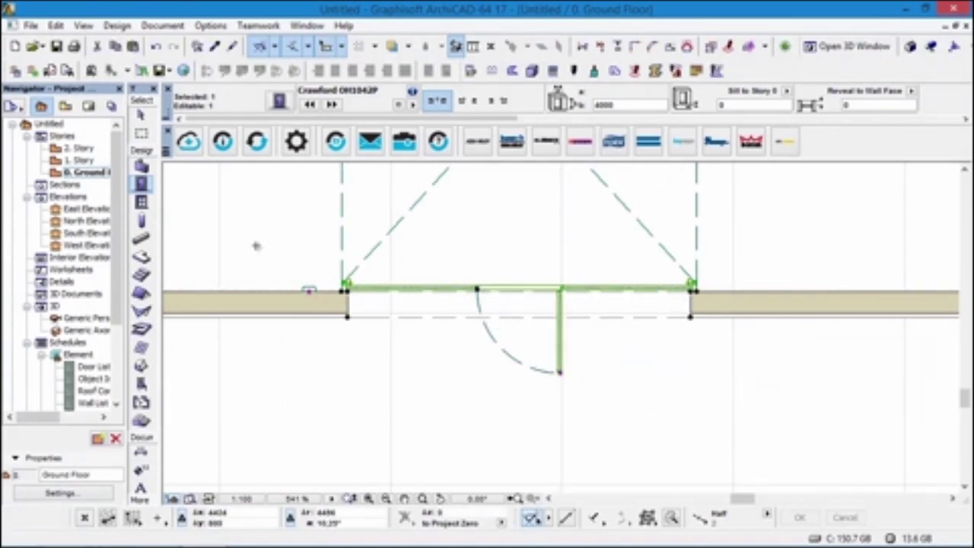
click(344, 285)
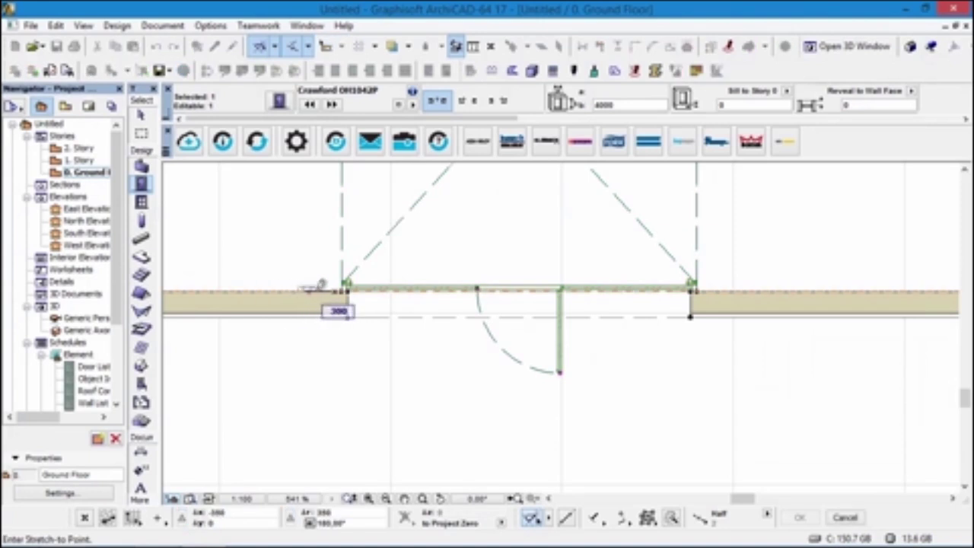
click(308, 294)
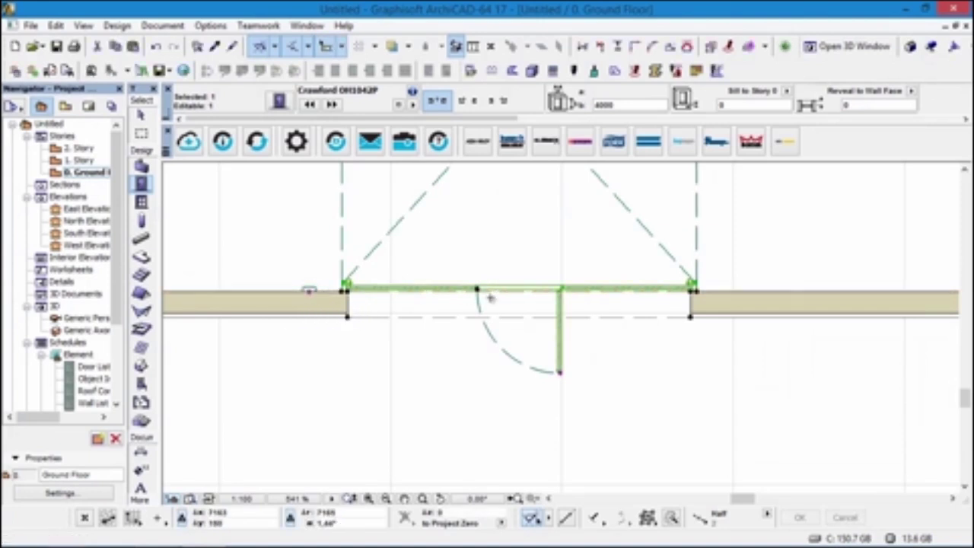
- Show the wall and door in the 3D perspective, with a close view of the passdoor
key(F3)
shift+middle_drag(653, 414, 578, 340)
scroll(518, 380, up, 4)
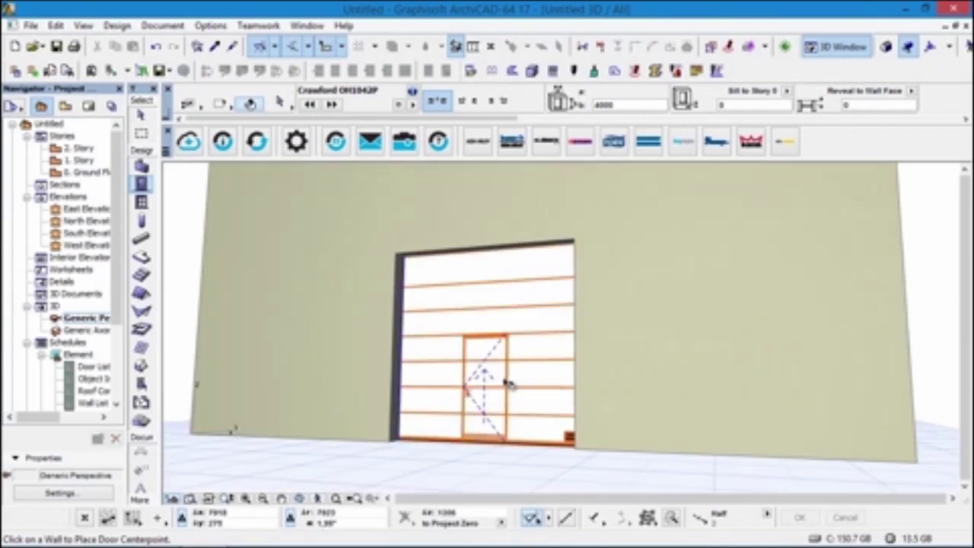
scroll(532, 353, up, 3)
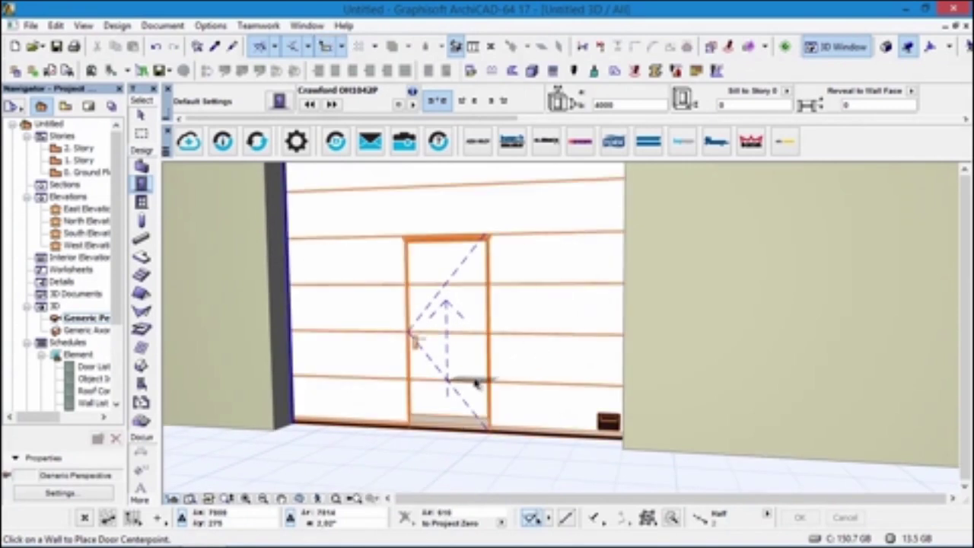
- Try raising the overhead door leaf to its open position in 3D, and undo the change
click(474, 379)
scroll(473, 378, down, 3)
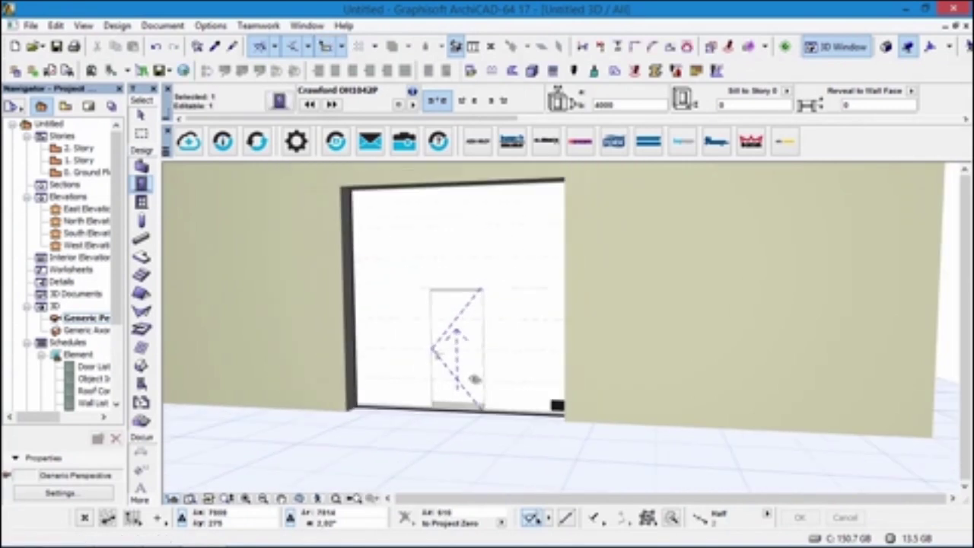
click(457, 411)
click(508, 337)
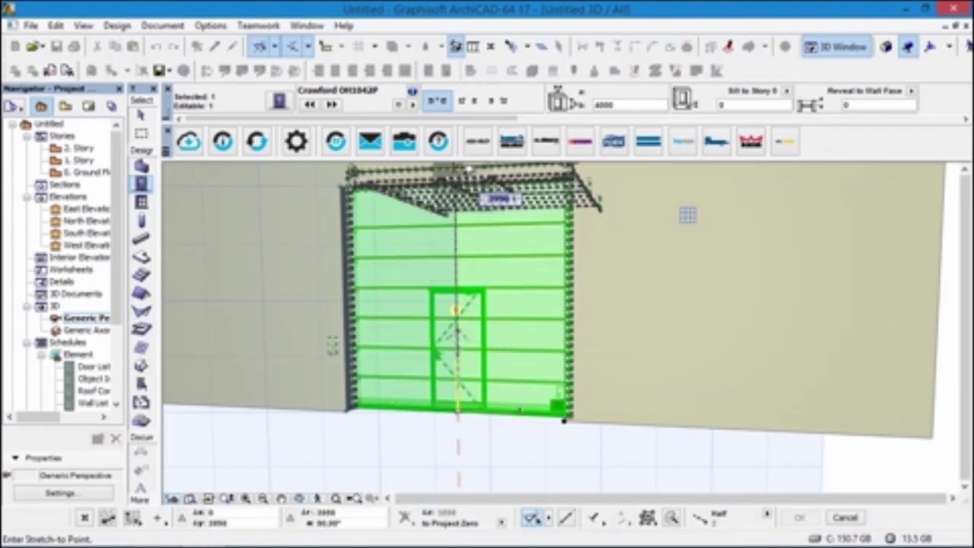
click(468, 169)
shift+middle_drag(465, 291, 946, 354)
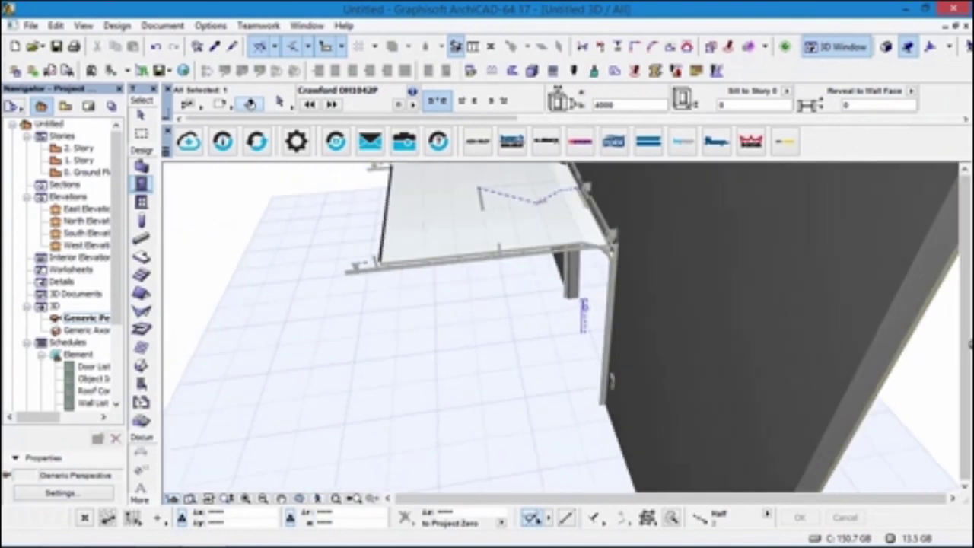
shift+middle_drag(370, 285, 339, 280)
key(ctrl+z)
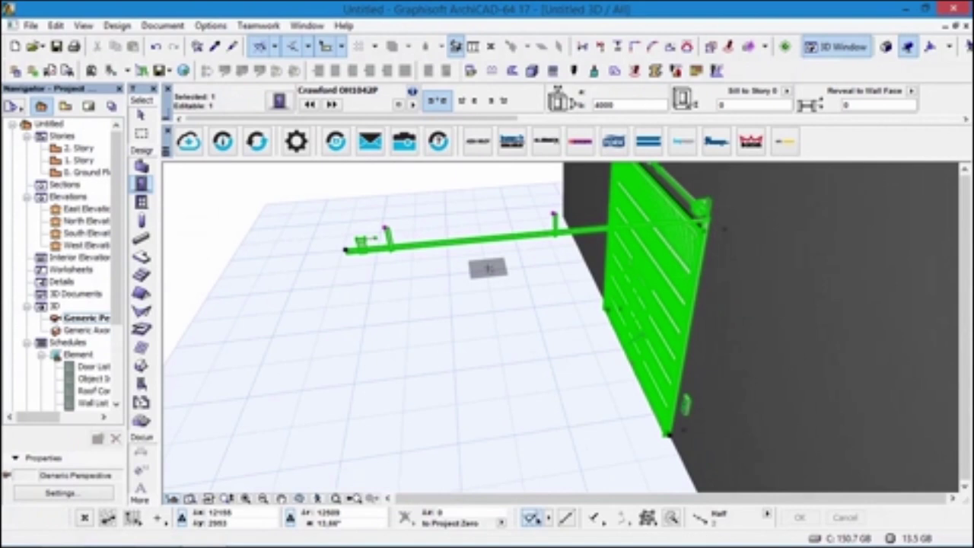
- Try opening the passdoor leaf in 3D by changing its 3D opening angle
shift+middle_drag(867, 250, 428, 189)
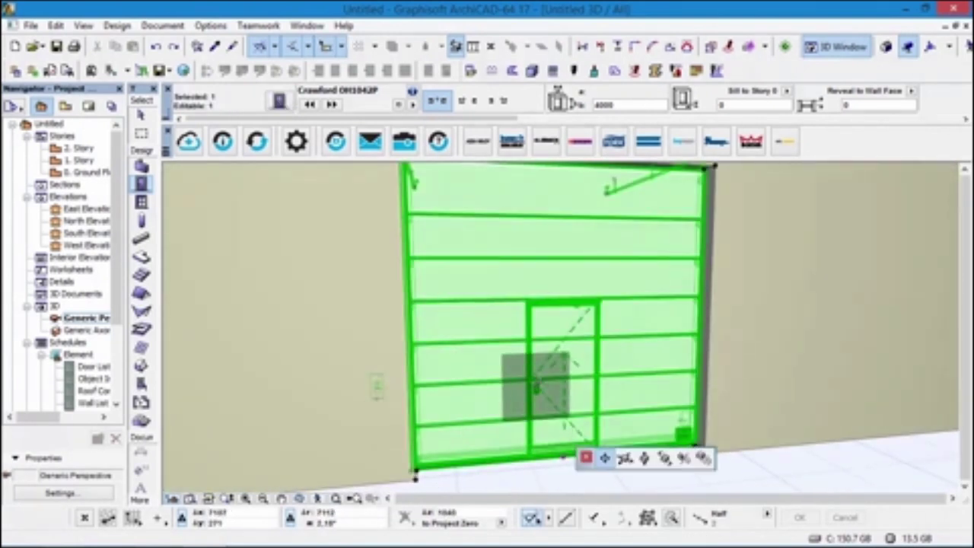
click(536, 383)
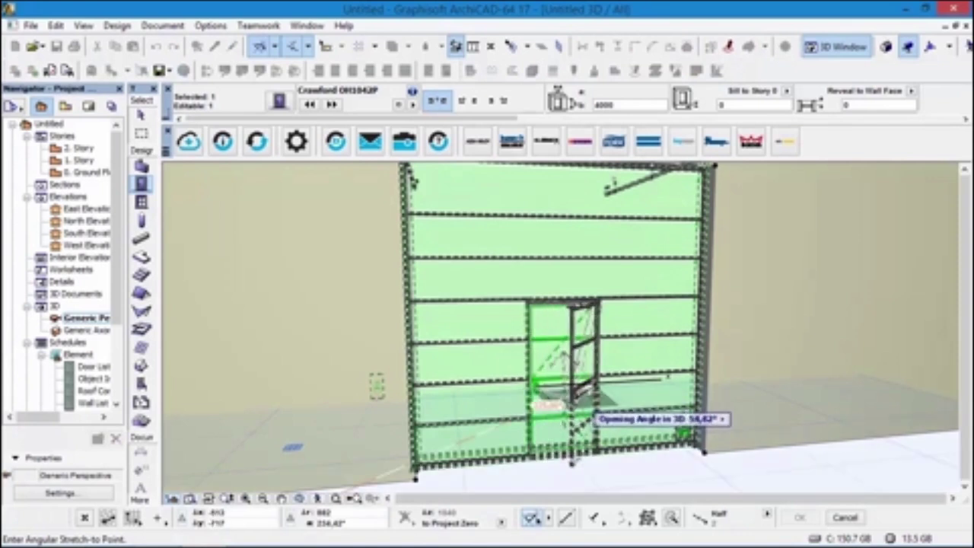
click(679, 394)
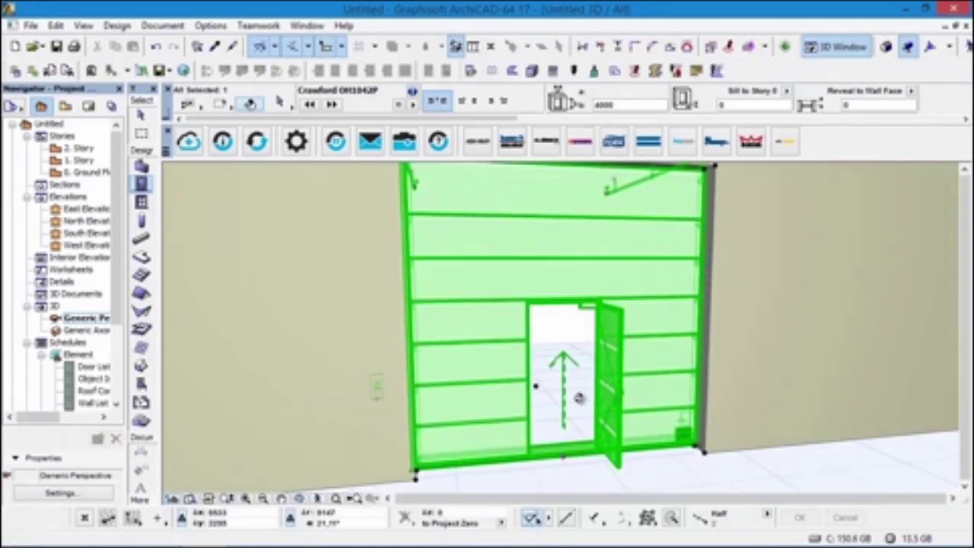
scroll(689, 393, up, 3)
click(692, 393)
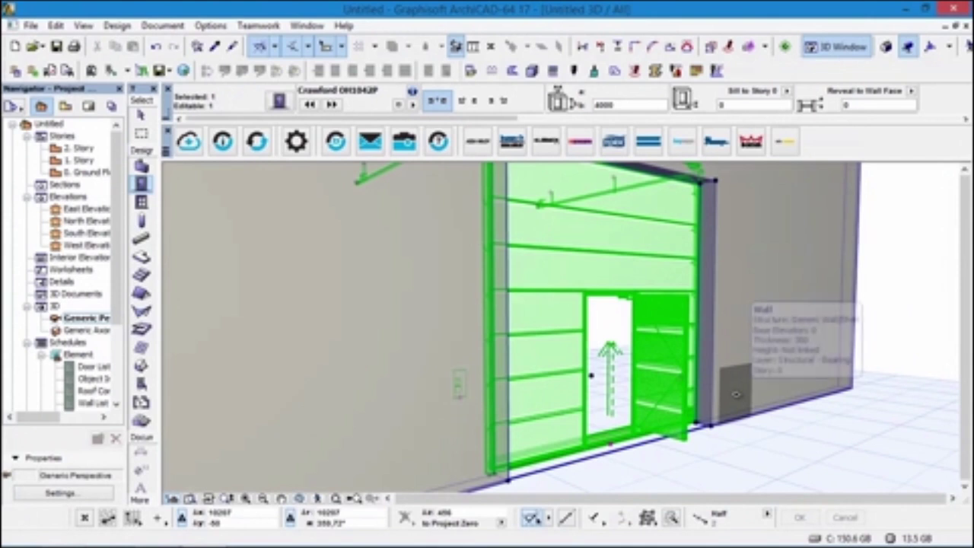
scroll(707, 366, up, 2)
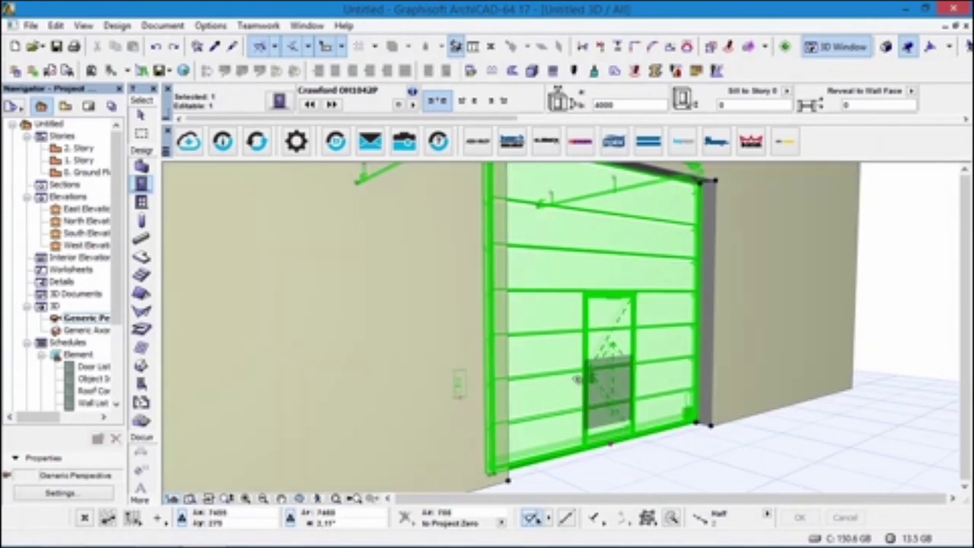
- Try moving the control box on the wall beside the door in 3D
shift+middle_drag(335, 317, 808, 348)
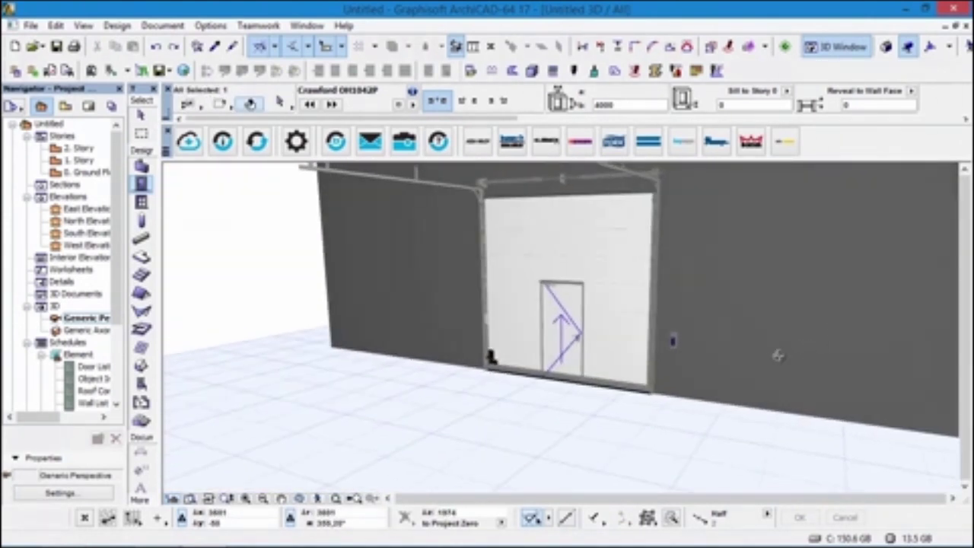
scroll(675, 325, up, 2)
click(679, 374)
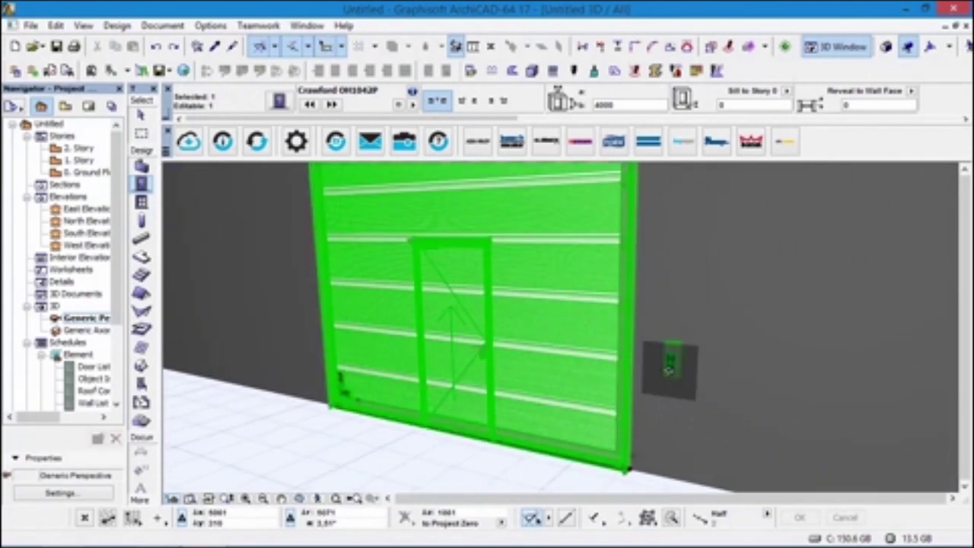
click(673, 370)
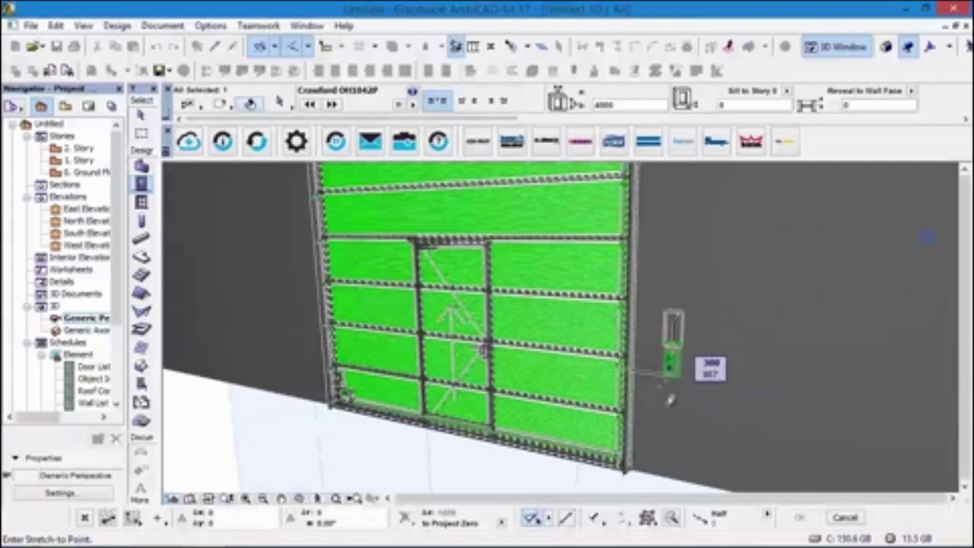
key(Escape)
- Set the 3D detail level of the door to 1:100 in its appearance settings
shift+middle_drag(320, 414, 406, 403)
key(Escape)
scroll(252, 423, up, 5)
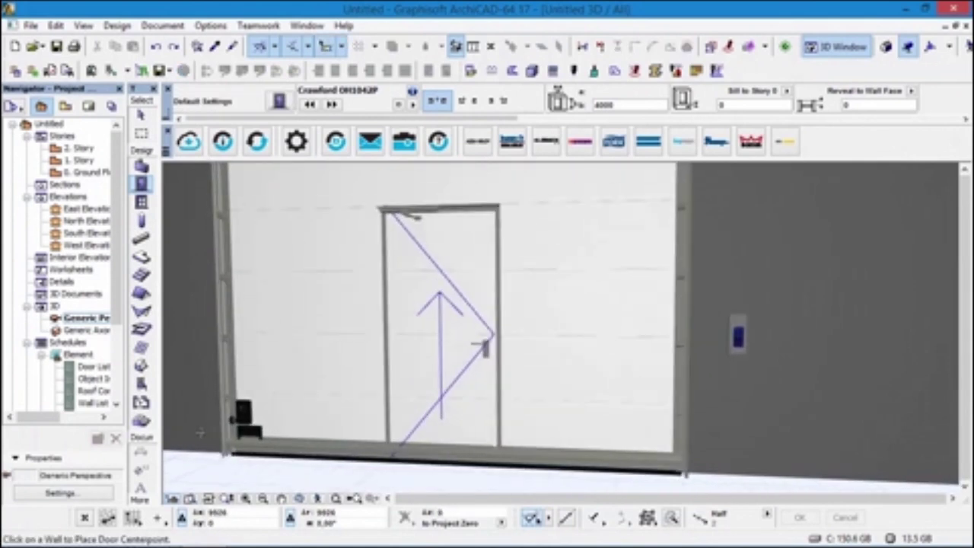
scroll(288, 386, up, 3)
middle_drag(294, 386, 814, 379)
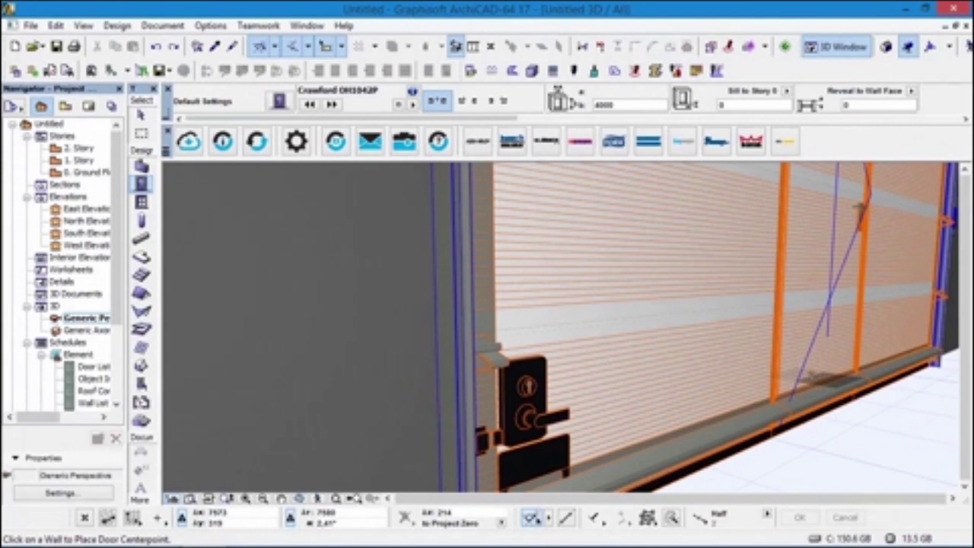
click(588, 308)
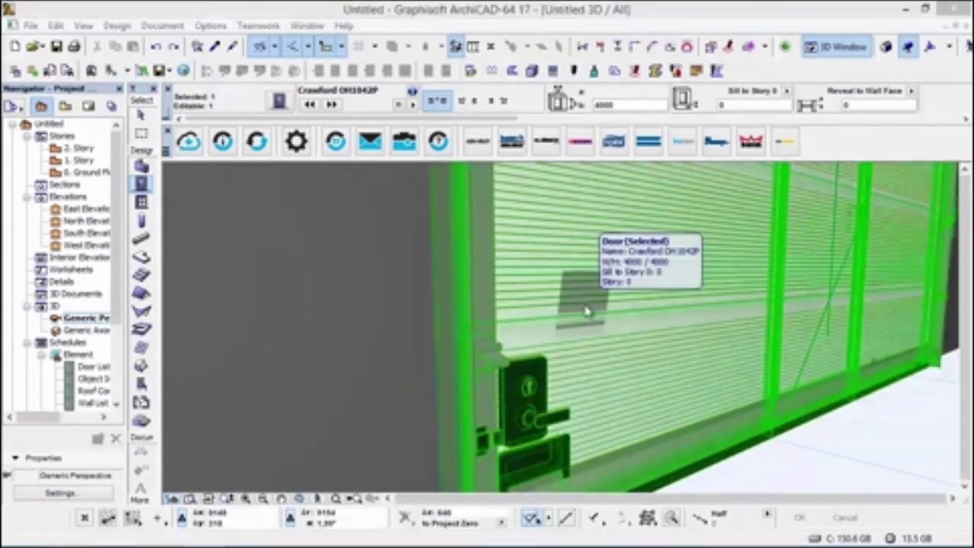
double_click(586, 311)
click(622, 123)
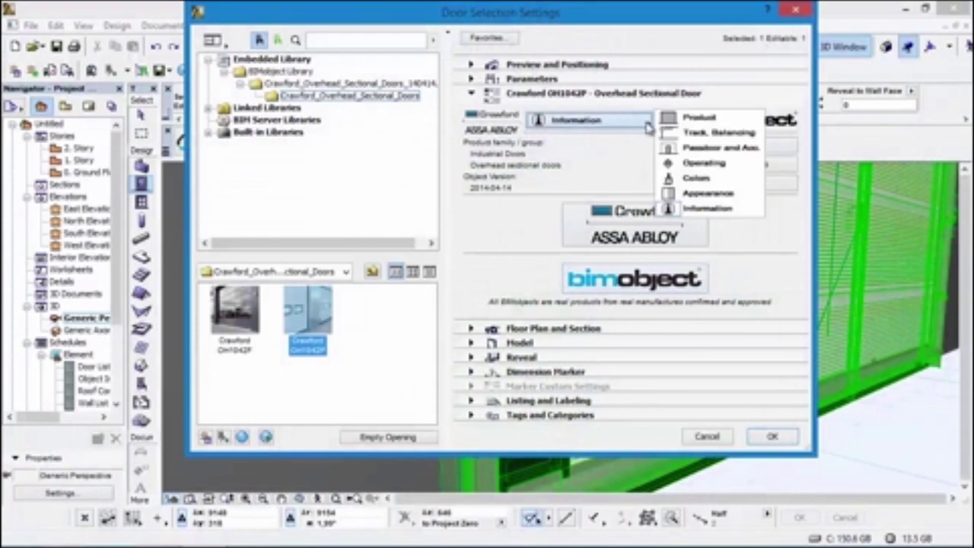
click(712, 193)
click(761, 185)
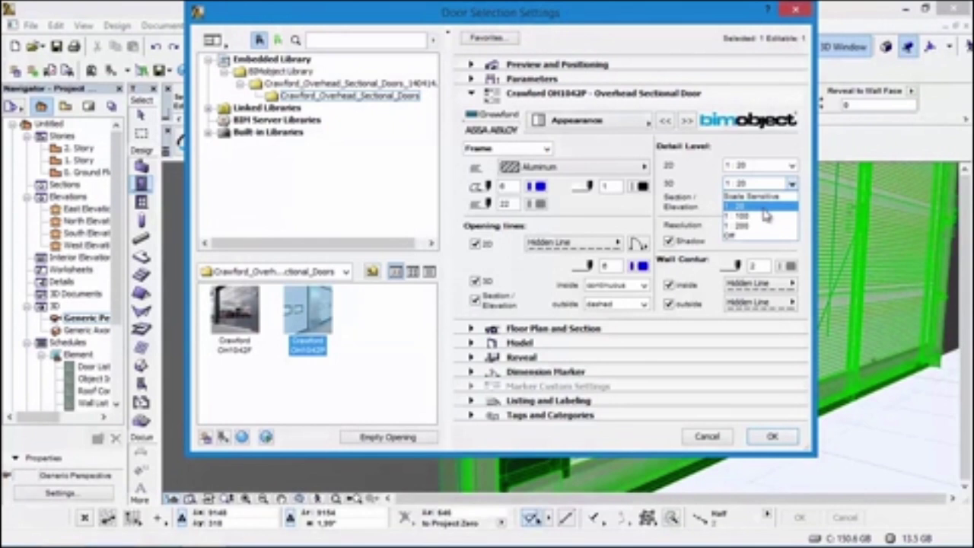
click(765, 219)
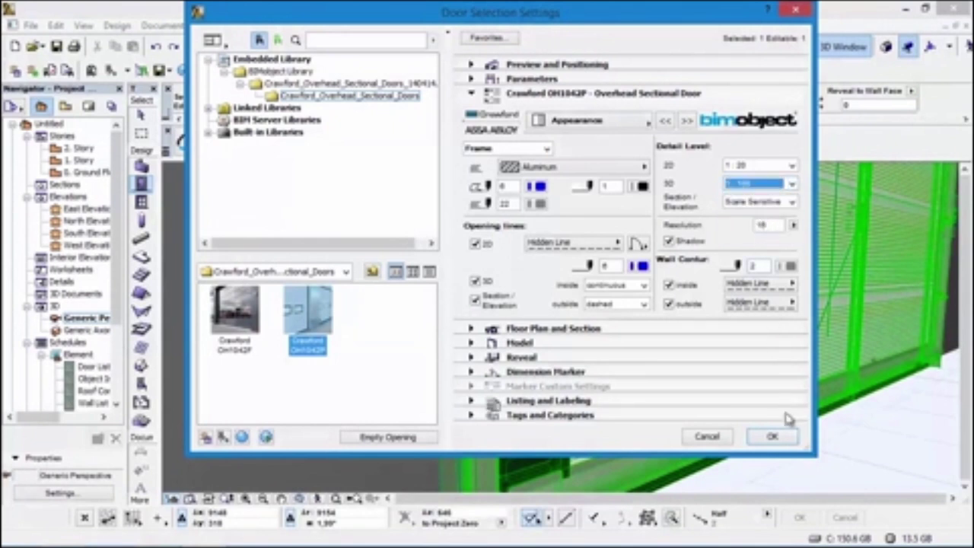
click(773, 436)
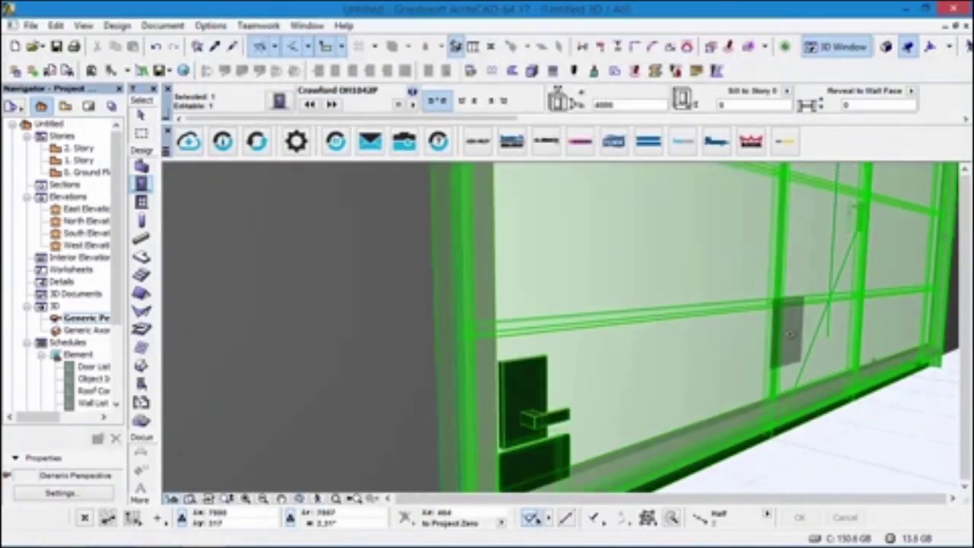
- Change the door's track type to VL: Vertical Lift in its track and balancing settings
scroll(813, 304, down, 2)
middle_drag(816, 301, 718, 505)
scroll(685, 332, down, 1)
scroll(685, 332, down, 2)
middle_drag(685, 332, 652, 498)
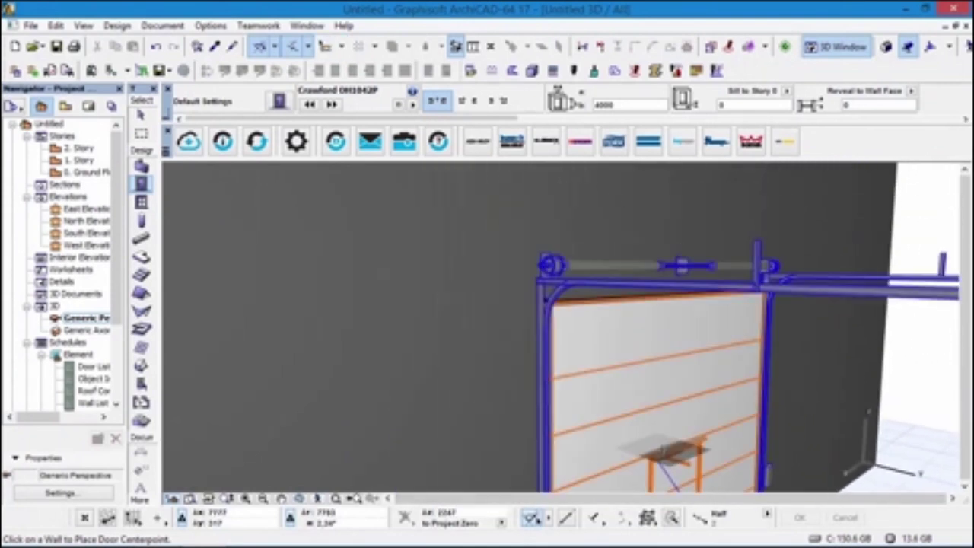
scroll(660, 426, down, 3)
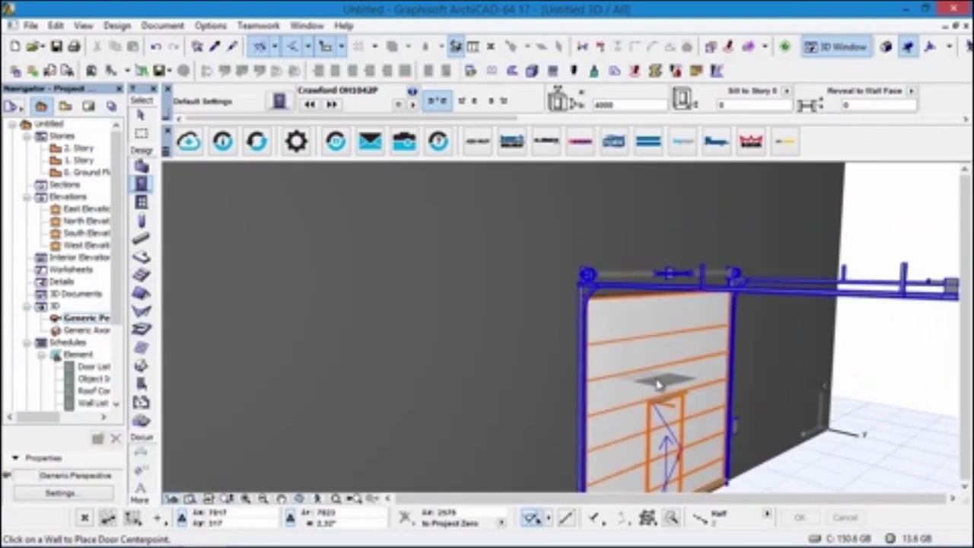
click(660, 323)
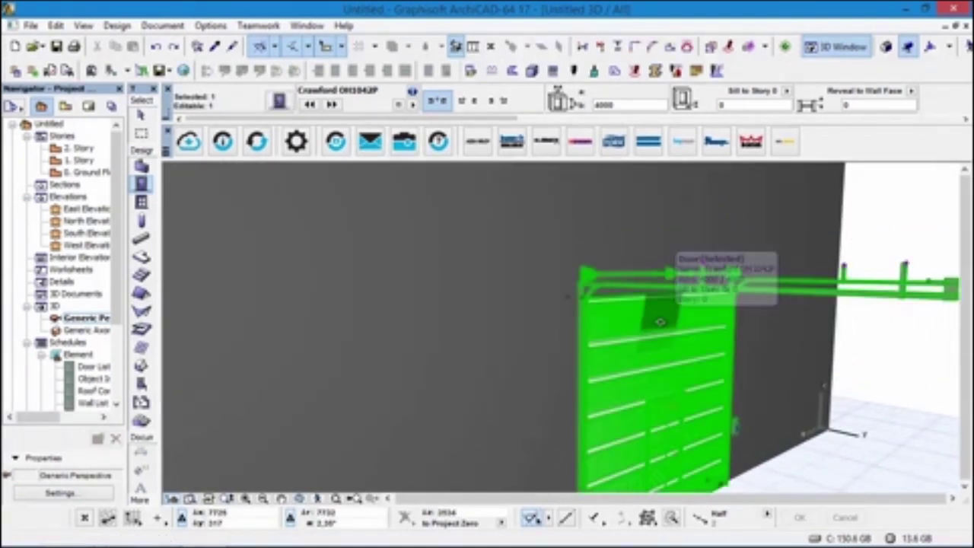
double_click(661, 322)
click(594, 121)
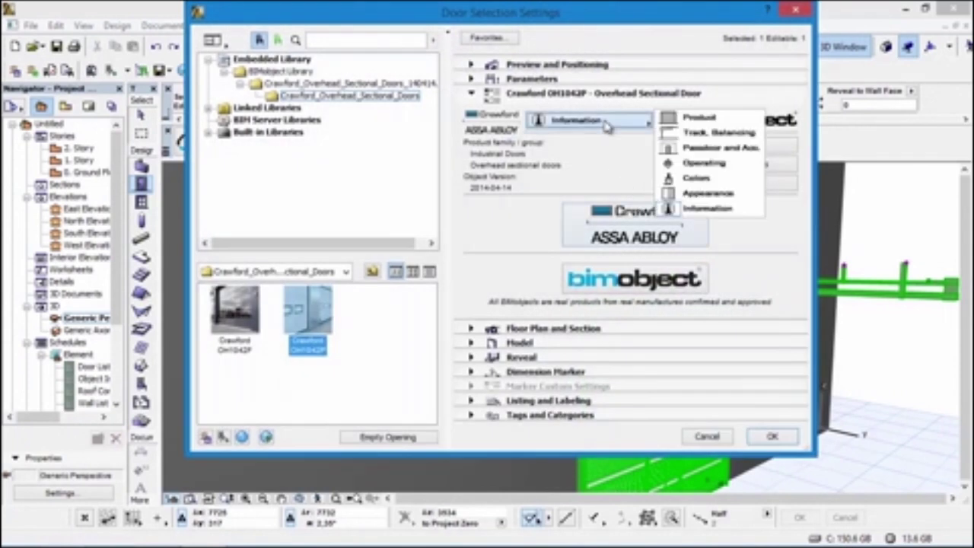
click(689, 135)
click(510, 212)
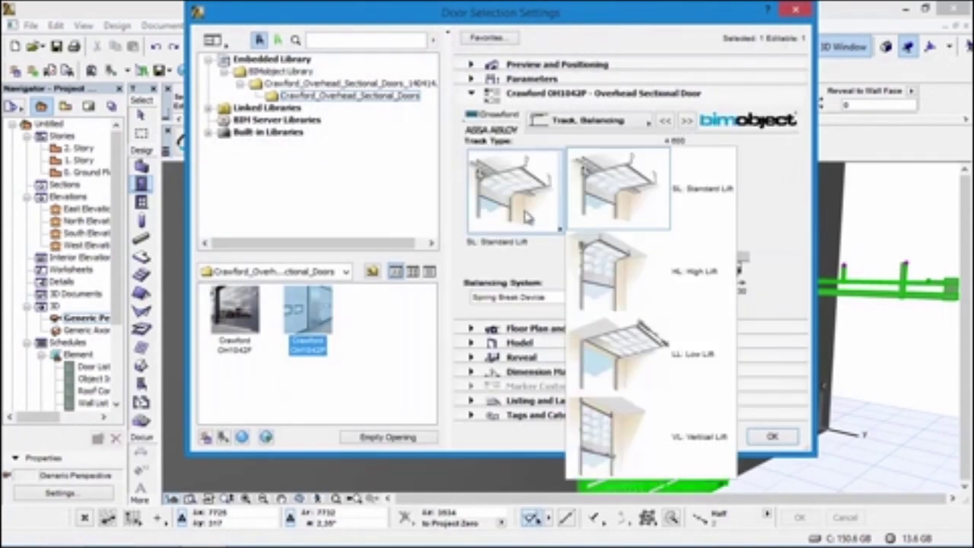
click(613, 420)
click(771, 439)
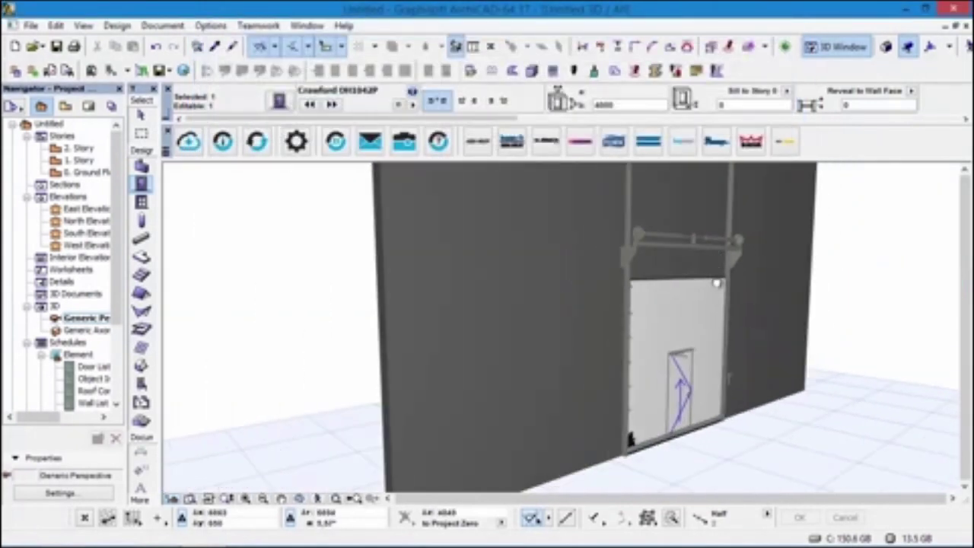
- Change the track type to LL: Low Lift and stretch the track hangers up to about 2483 mm in 3D
scroll(752, 330, up, 5)
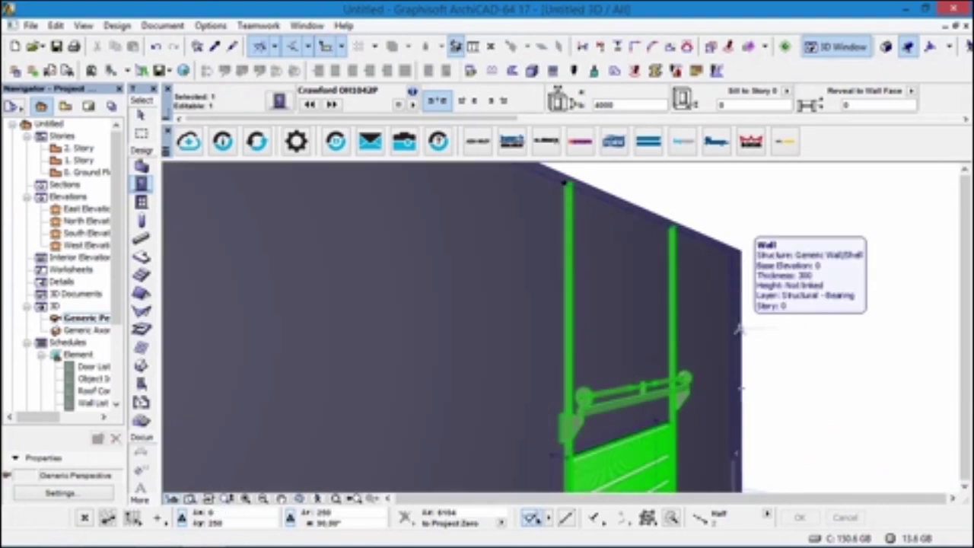
key(ctrl+t)
click(543, 188)
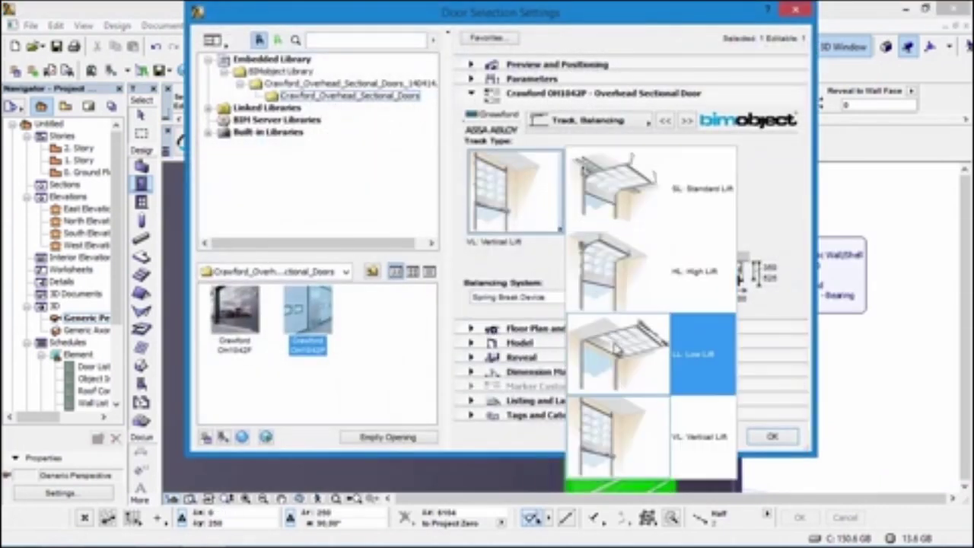
click(612, 341)
click(771, 438)
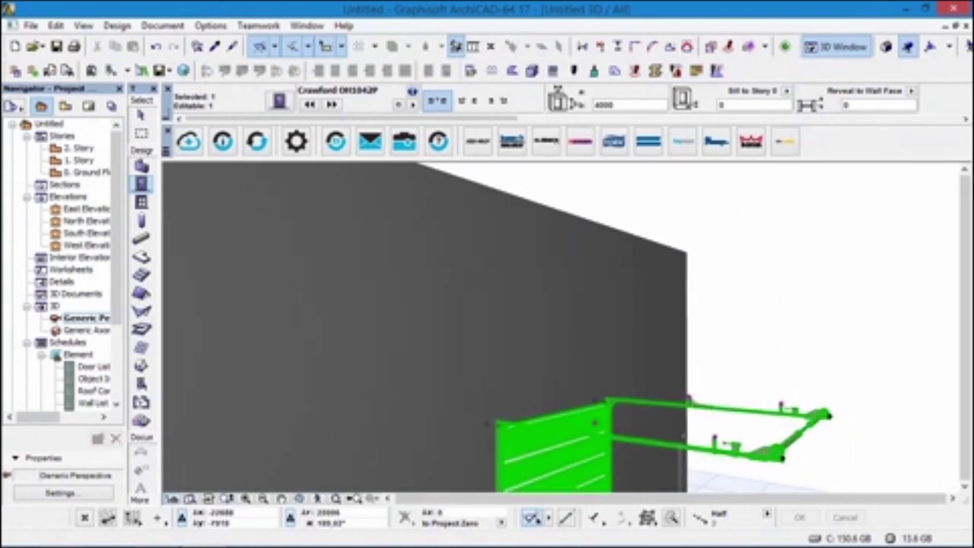
click(690, 392)
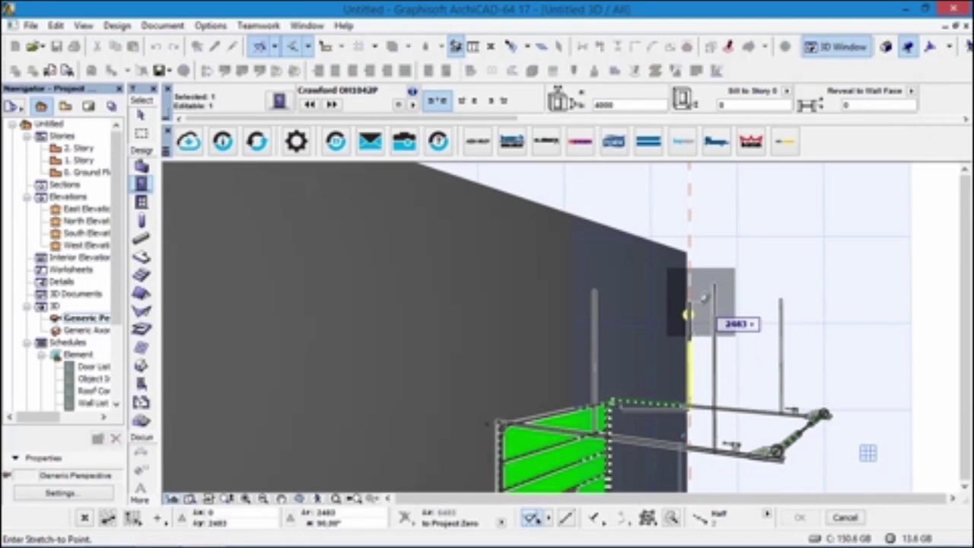
click(703, 298)
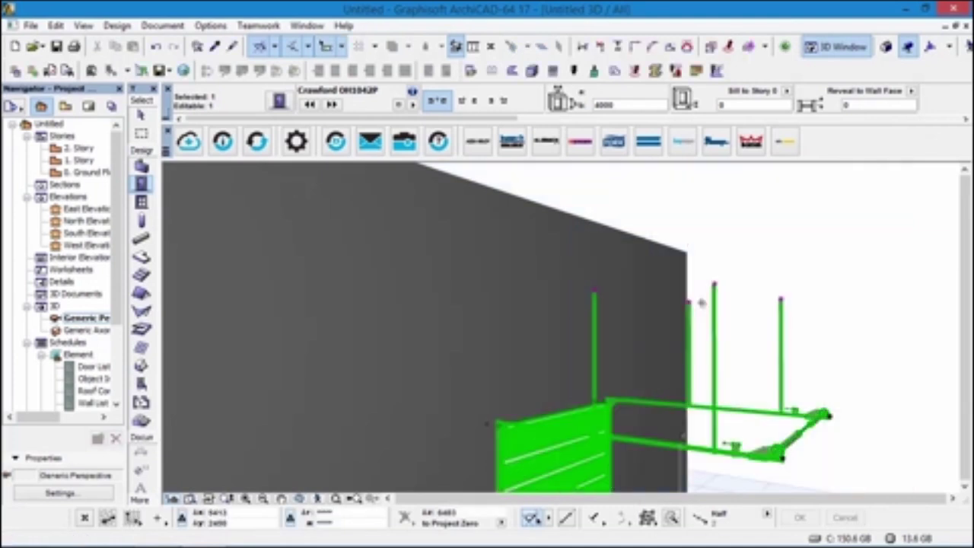
- Change the track type to HL: High Lift and stretch the track hangers to the wall's top edge, 4500 mm
key(ctrl+t)
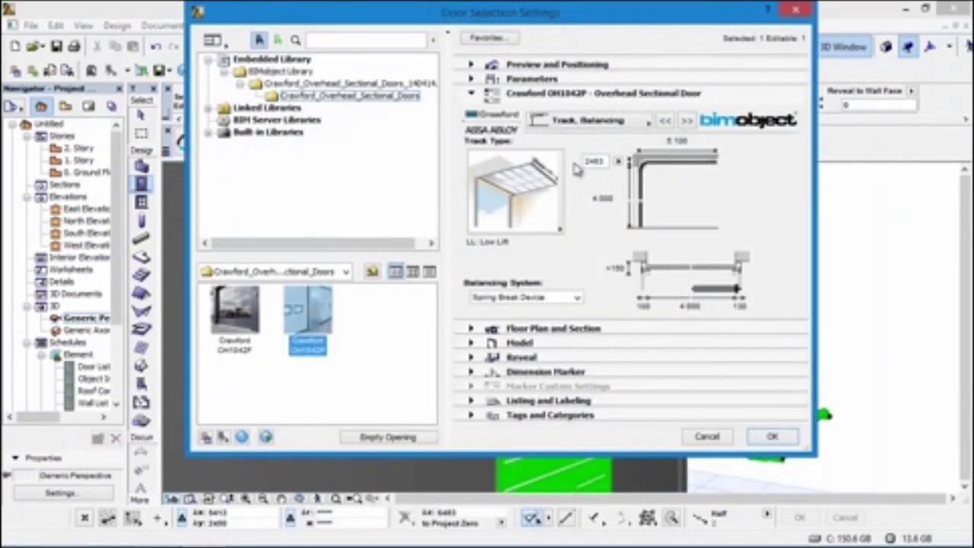
click(551, 192)
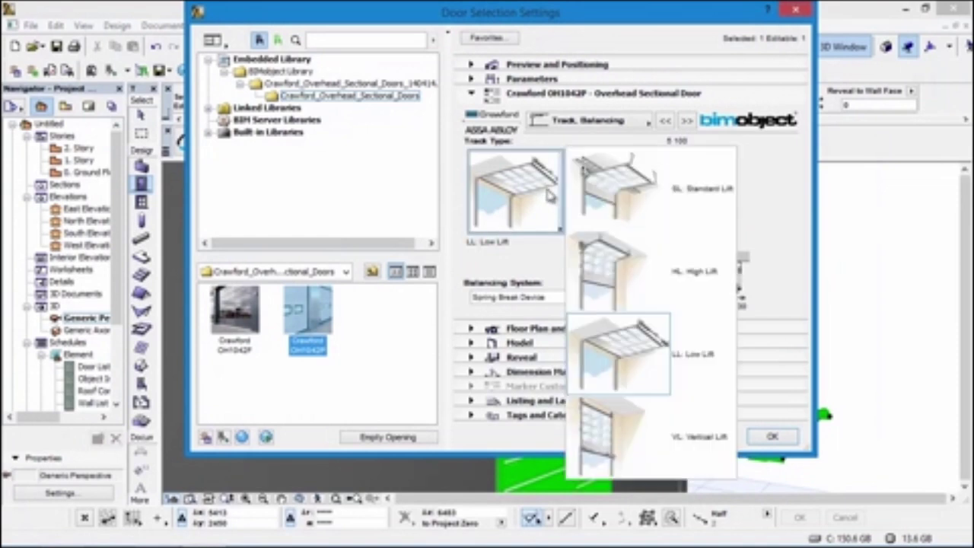
click(601, 266)
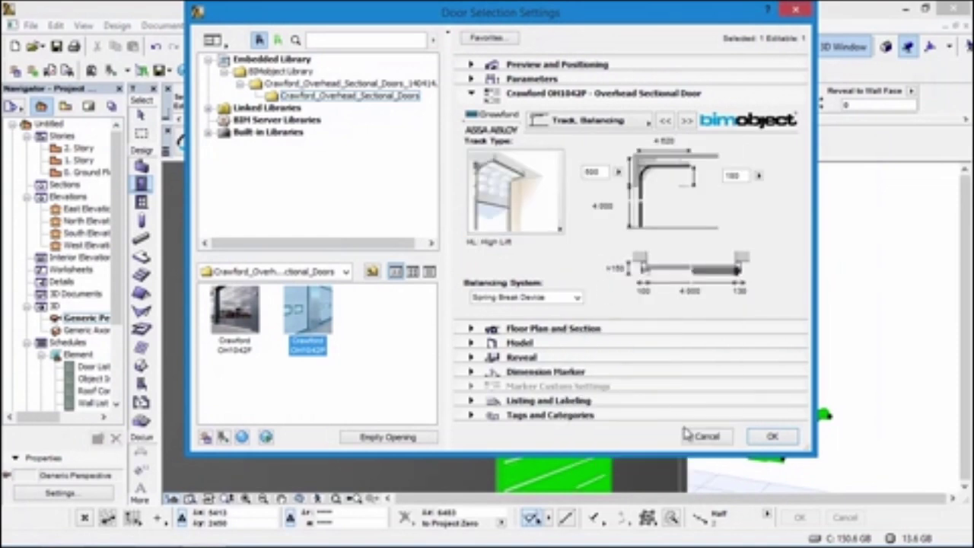
click(770, 437)
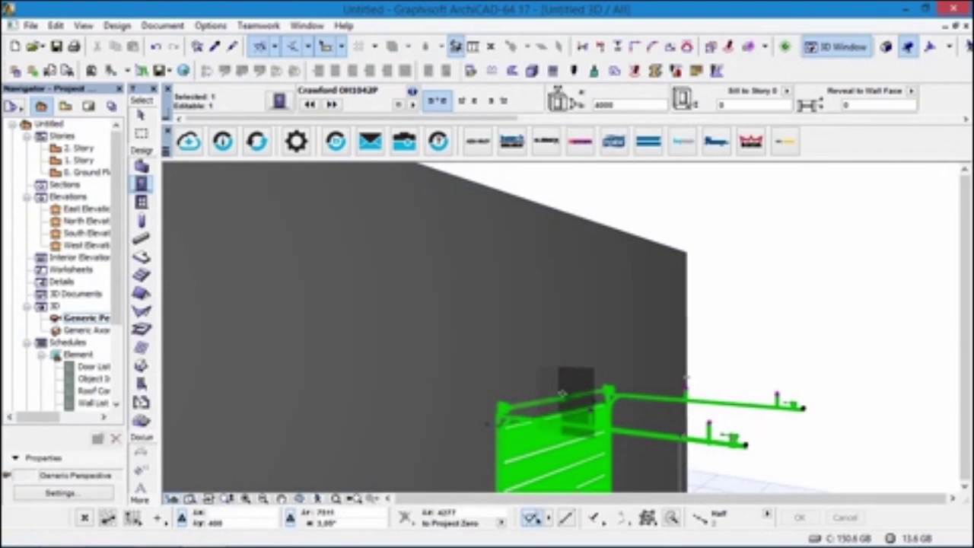
click(709, 423)
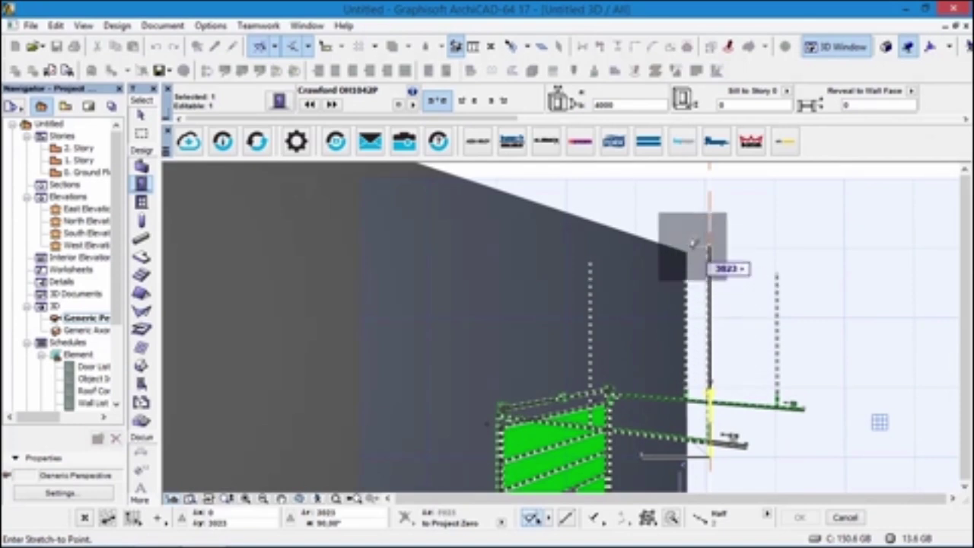
click(686, 249)
- Set the Crawford OH1042P door's sections to Full windows, its width to 8000 mm and its height to 6000 mm
shift+middle_drag(607, 303, 594, 171)
shift+middle_drag(426, 358, 526, 357)
scroll(525, 357, down, 3)
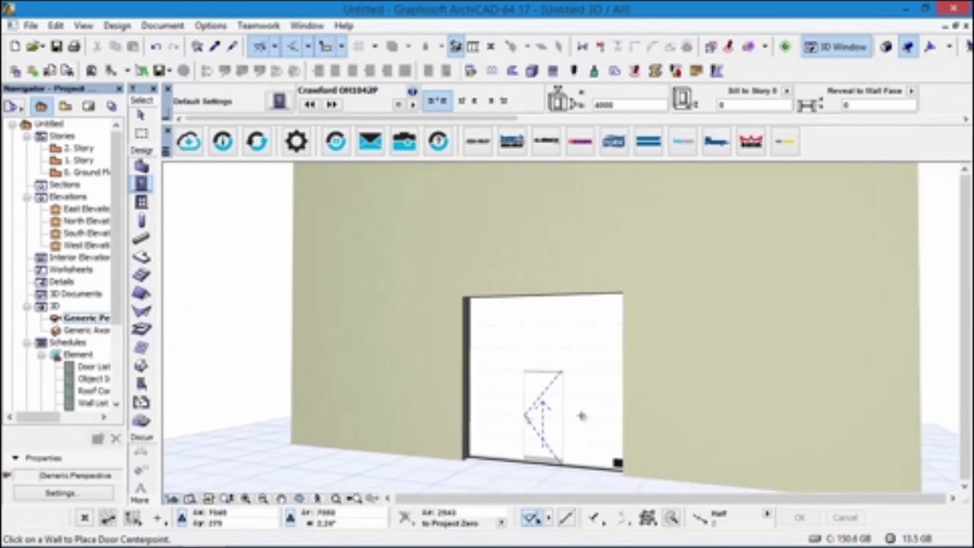
double_click(584, 422)
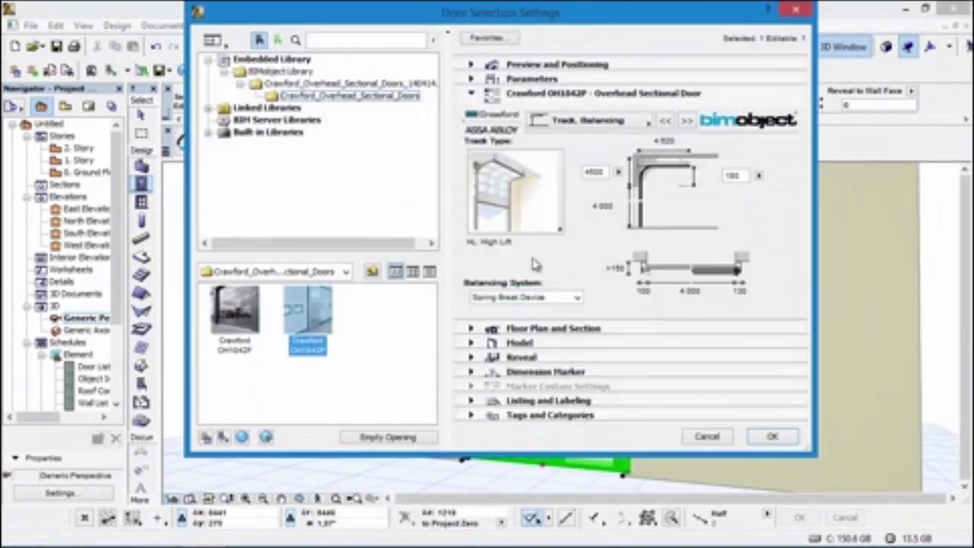
click(601, 124)
click(677, 115)
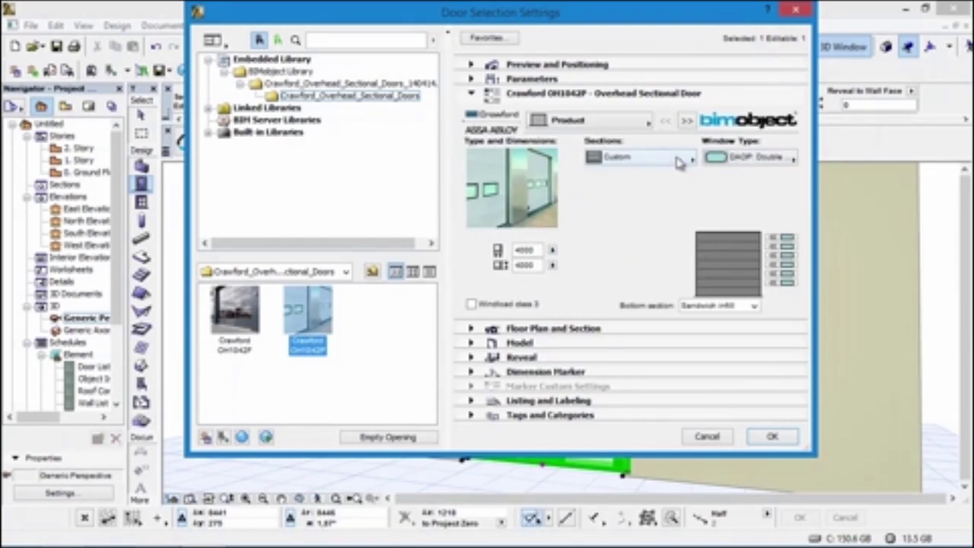
click(685, 162)
click(708, 170)
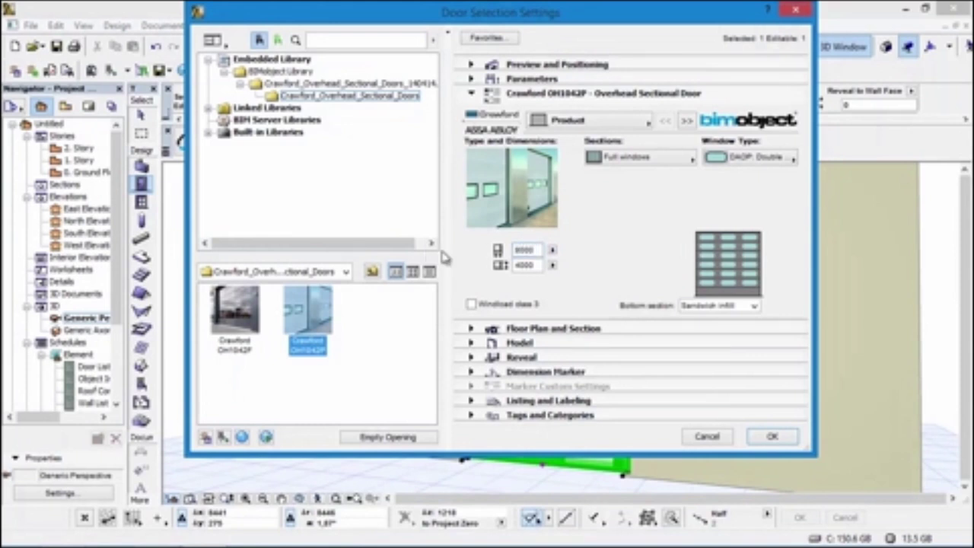
click(552, 265)
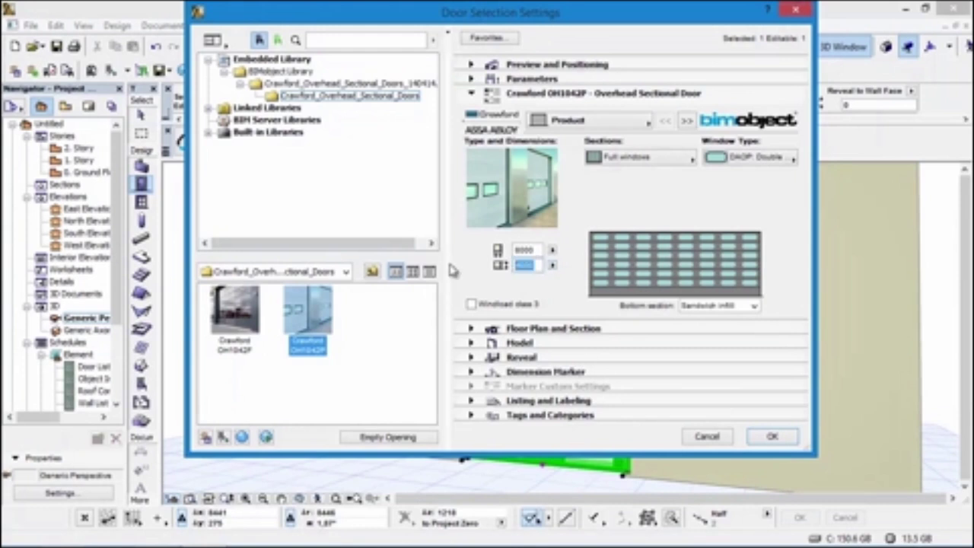
click(523, 290)
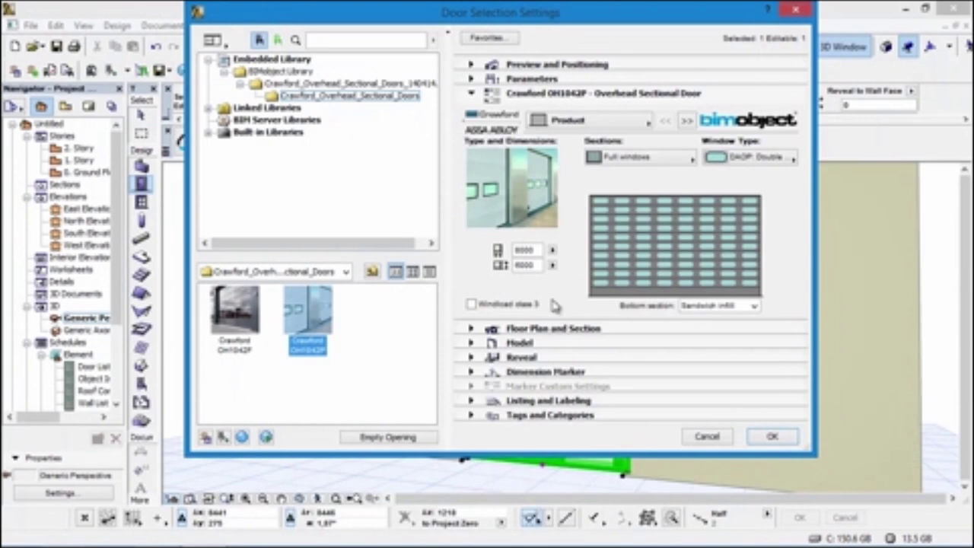
click(774, 435)
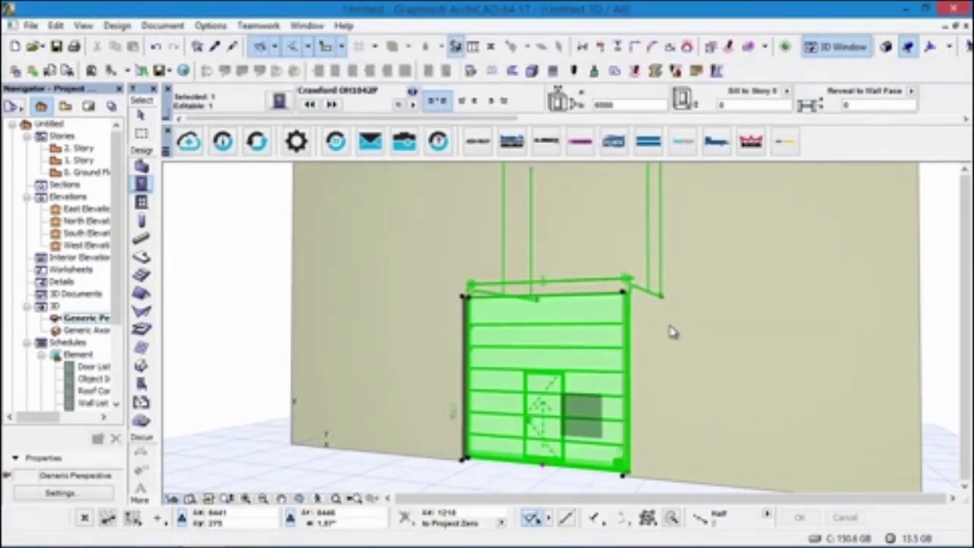
- Check the passdoor option in the passdoor and accessories settings of the enlarged door
scroll(615, 332, down, 3)
key(Escape)
shift+middle_drag(431, 392, 625, 389)
click(625, 389)
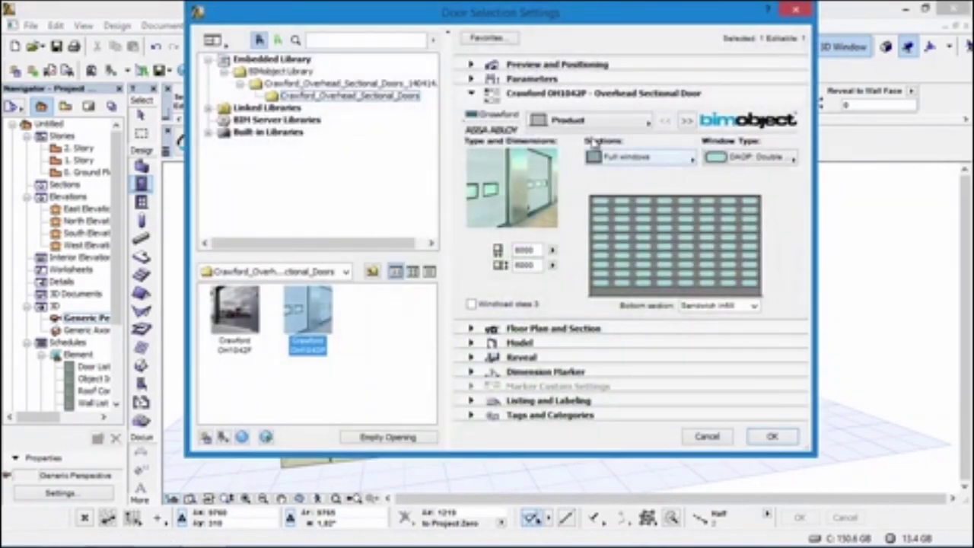
click(593, 122)
click(609, 146)
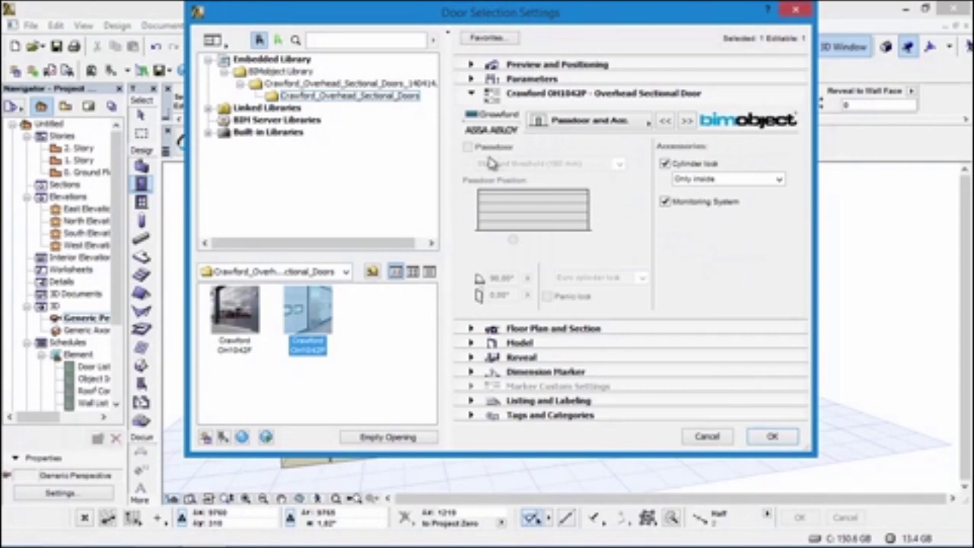
- Set the door's width to 6500 mm and height to 4000 mm, and recheck the passdoor option
click(640, 128)
click(669, 119)
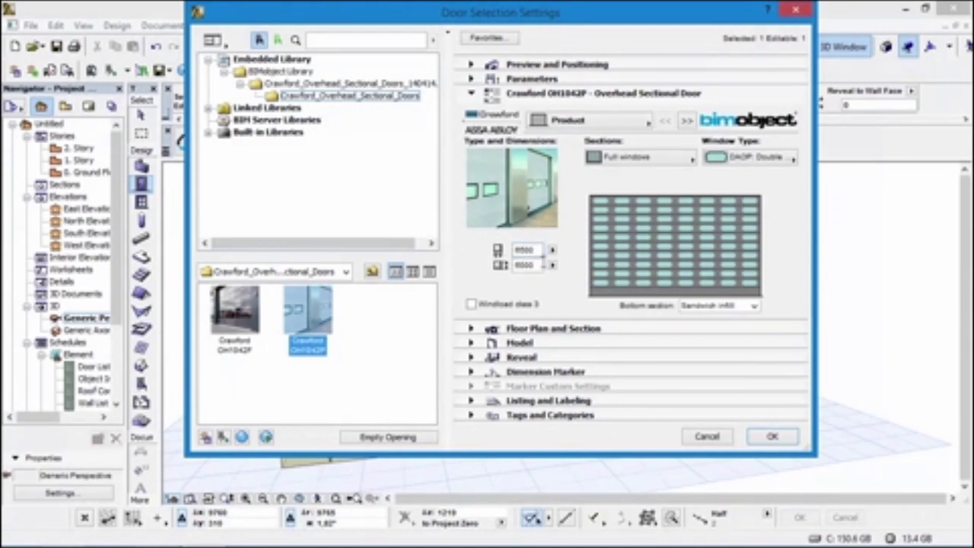
click(534, 265)
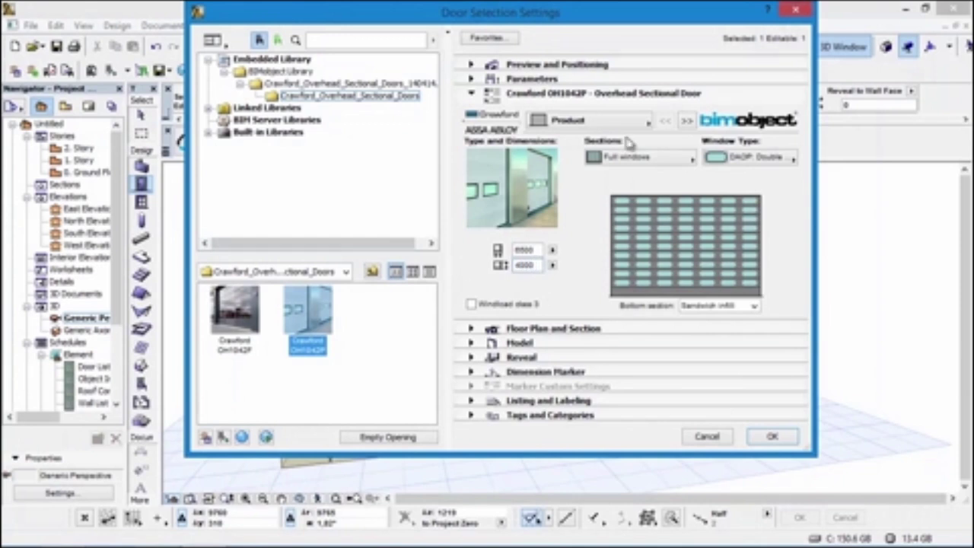
click(645, 124)
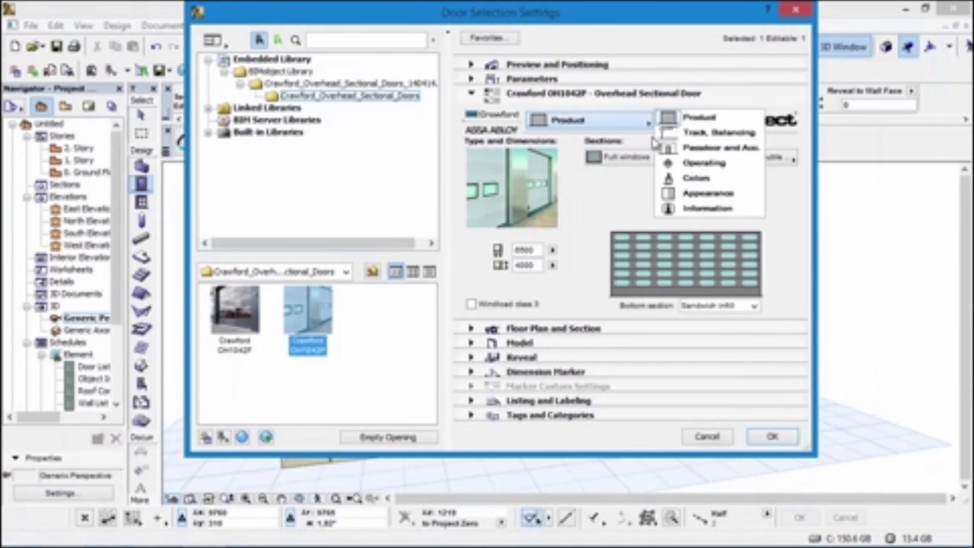
click(664, 156)
- Set the door's width to 6000 mm and enable its passdoor with a chosen threshold option
click(647, 122)
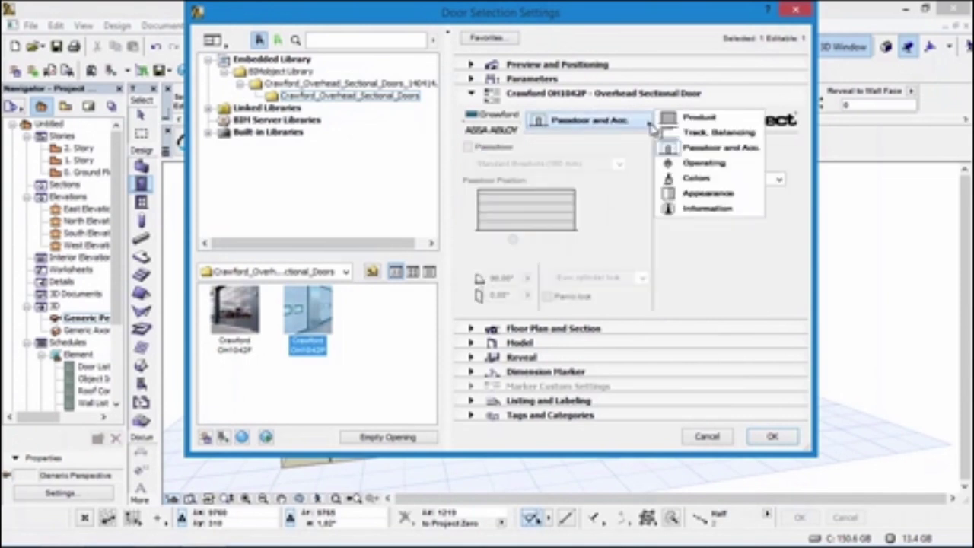
click(672, 122)
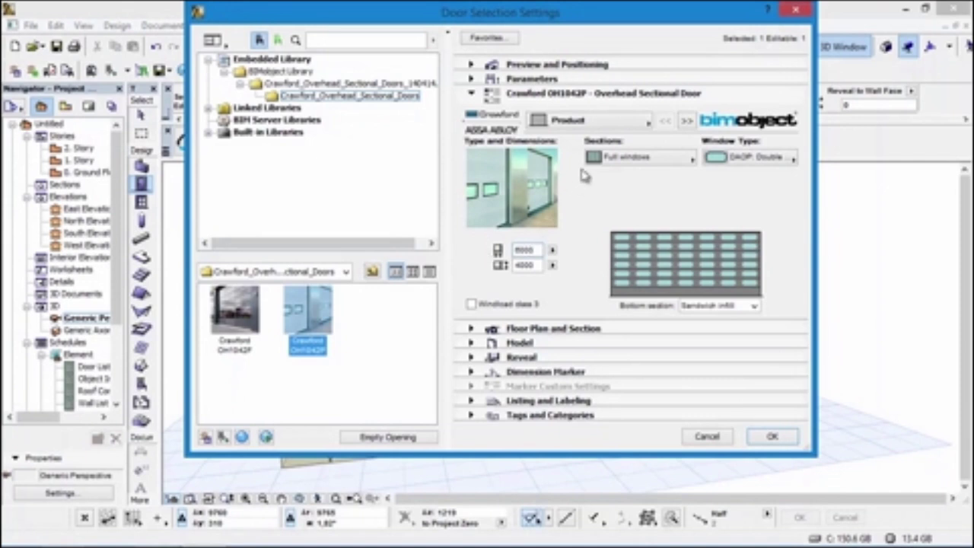
click(688, 122)
click(602, 124)
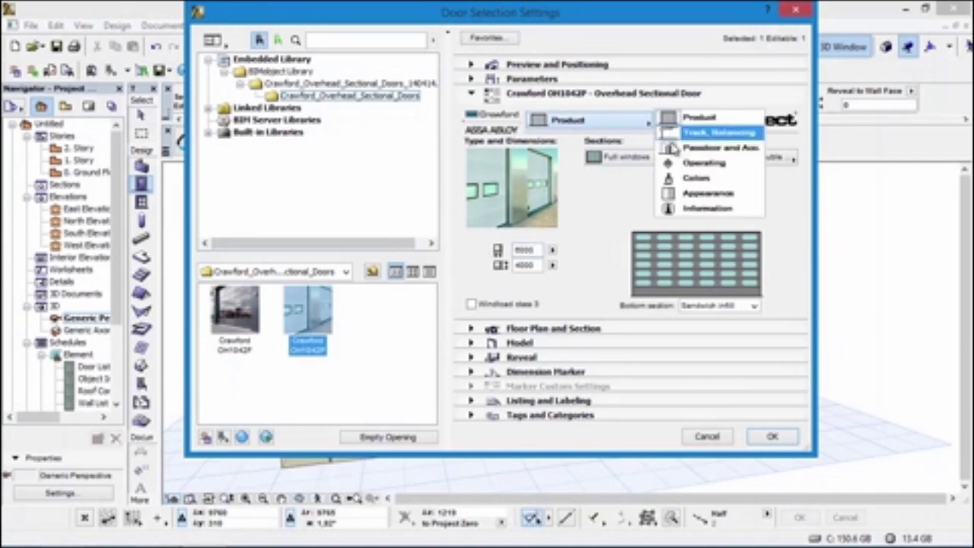
click(674, 154)
click(468, 148)
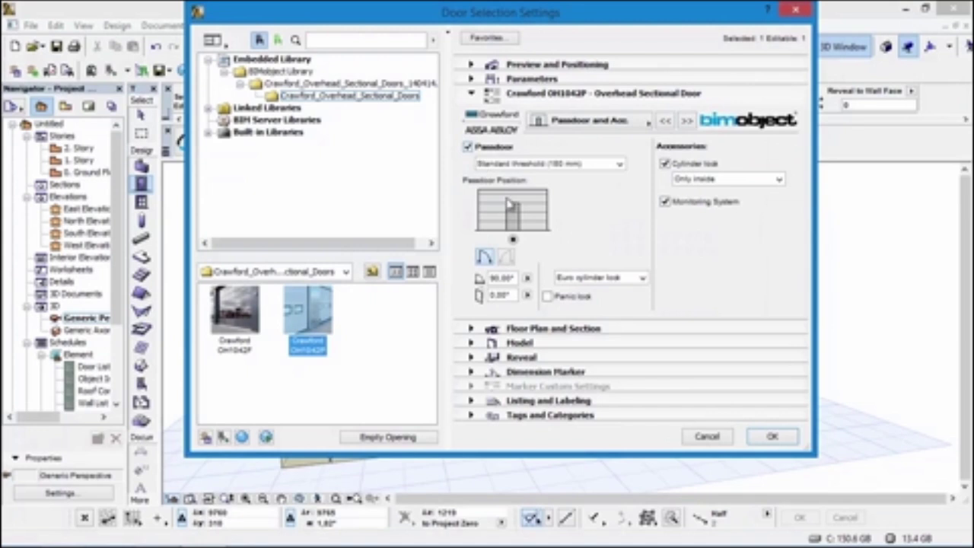
click(619, 163)
click(533, 182)
click(775, 436)
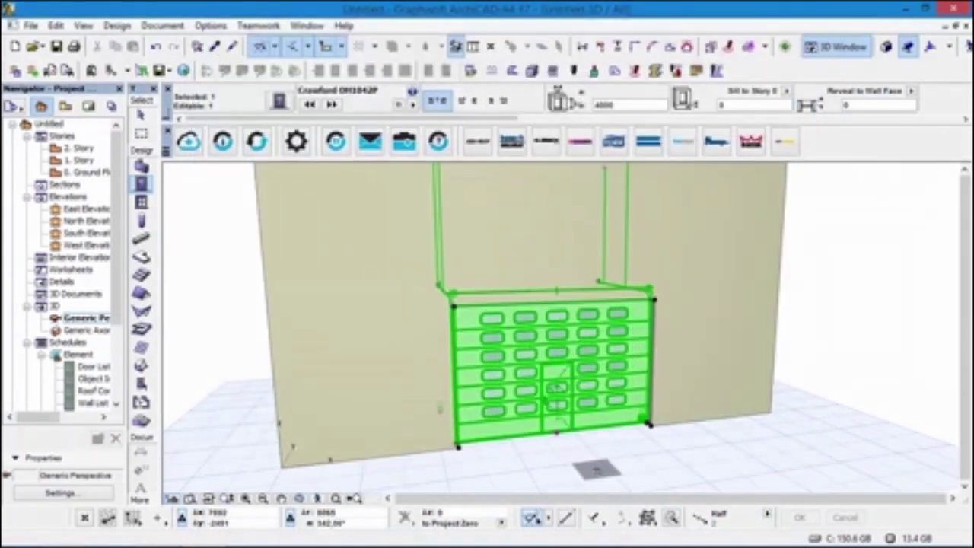
- Change the door's window type to DARP: Double glazed Acrylic Rectangular Pane
key(Escape)
shift+middle_drag(563, 447, 407, 437)
scroll(527, 426, up, 4)
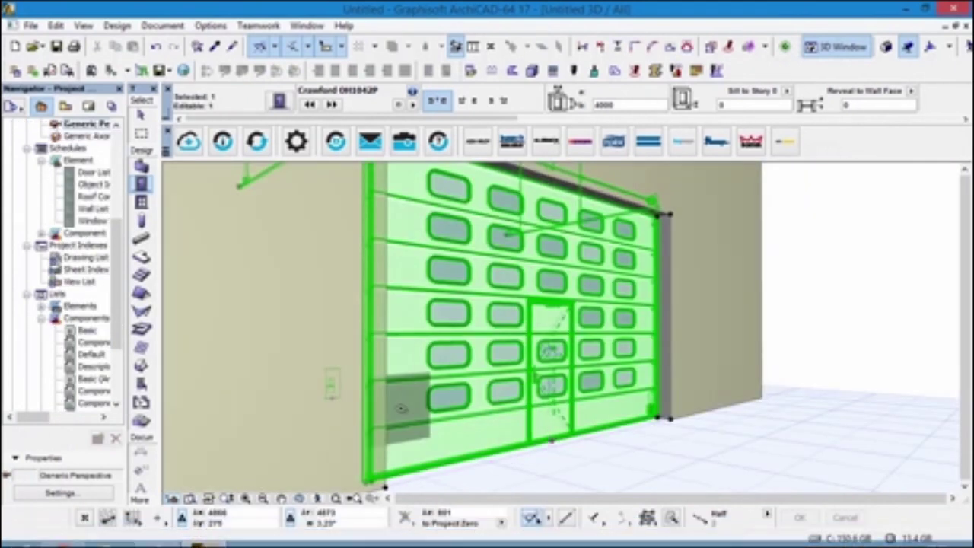
double_click(450, 352)
click(624, 122)
click(681, 114)
click(746, 157)
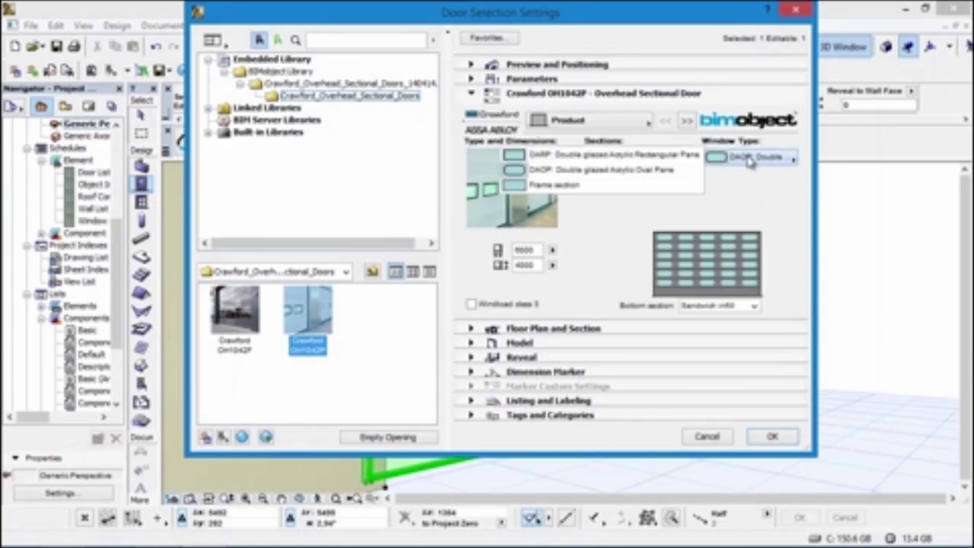
click(656, 156)
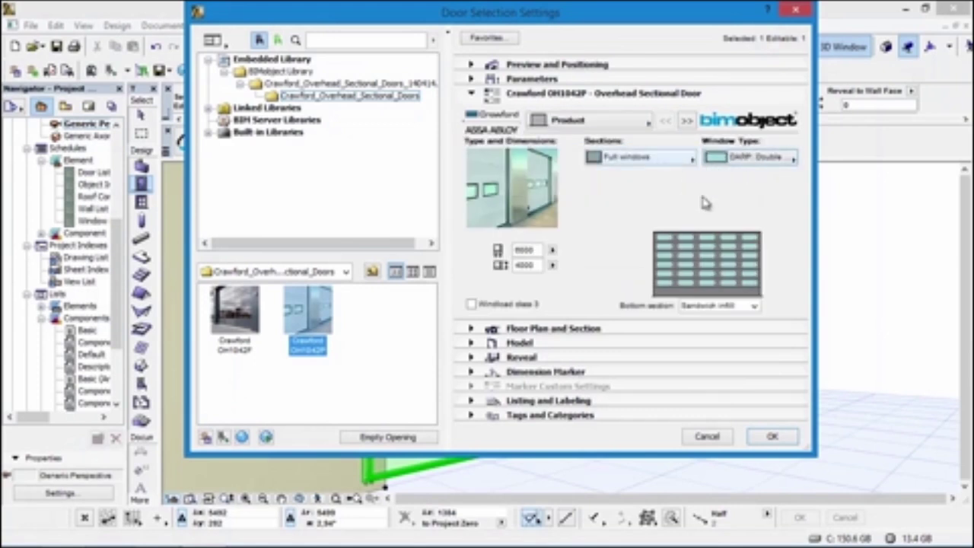
click(773, 439)
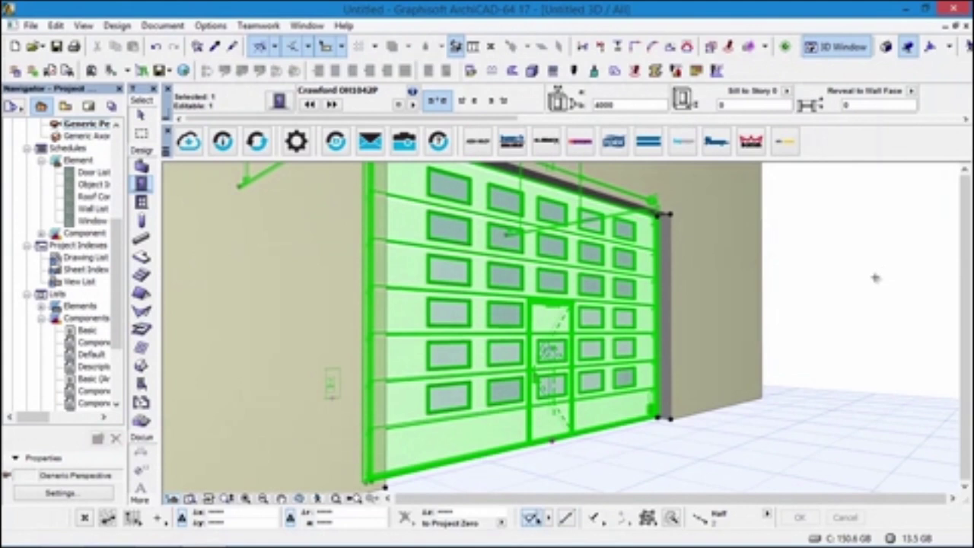
- Change the door's window type to Frame section
shift+middle_drag(607, 254, 532, 293)
shift+click(531, 292)
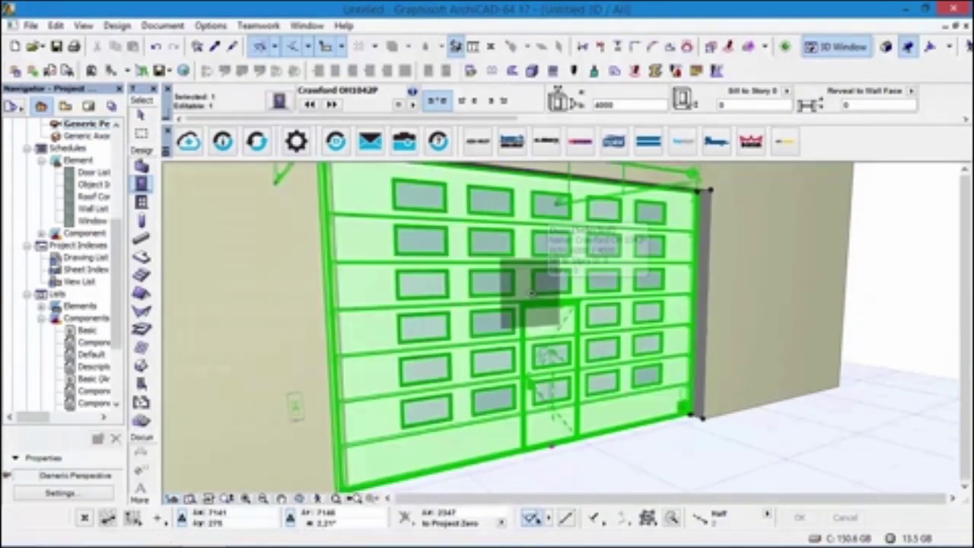
double_click(531, 293)
click(690, 155)
click(764, 157)
click(752, 158)
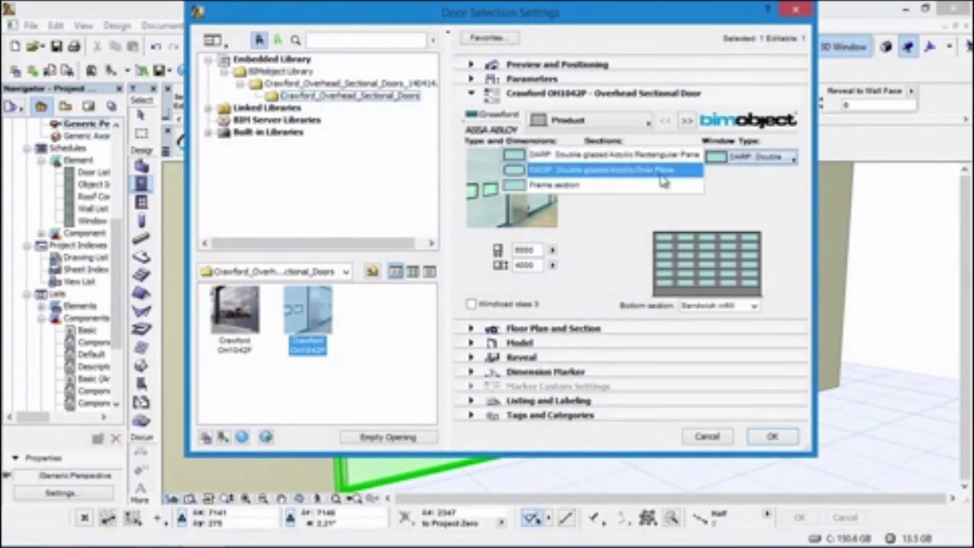
click(631, 185)
click(772, 437)
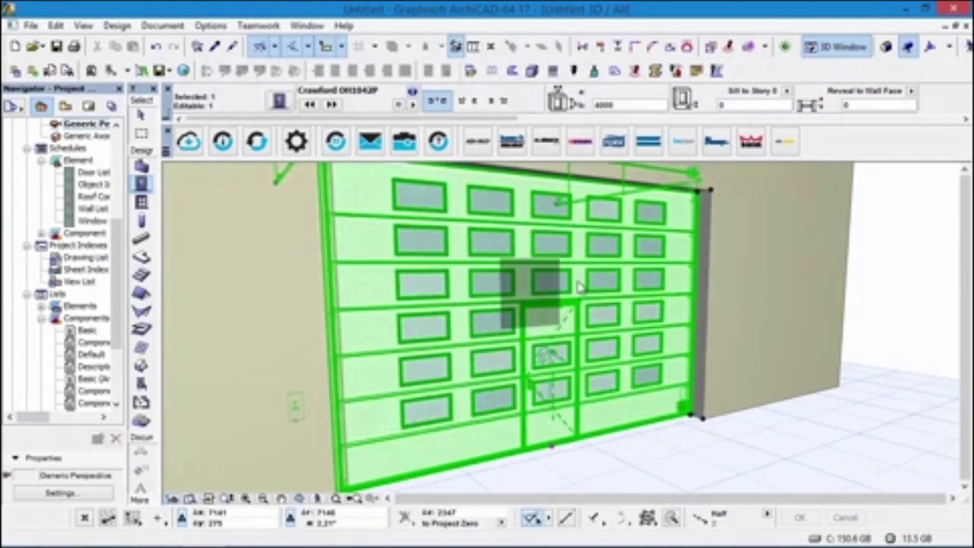
- Cut the wall and door horizontally through the door panel with a 3D cutting plane and inspect the exposed section profile
scroll(733, 299, up, 5)
shift+middle_drag(733, 299, 397, 305)
scroll(396, 305, down, 5)
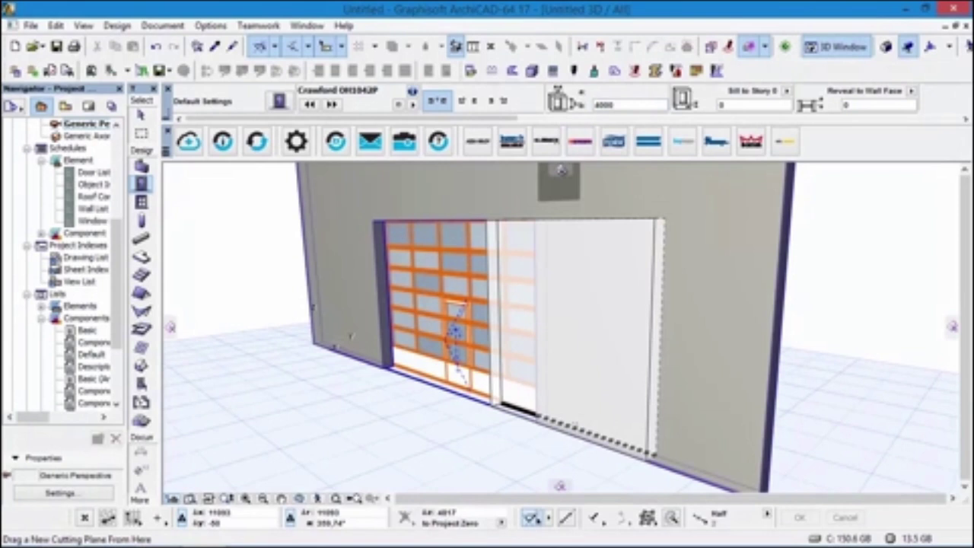
scroll(594, 191, down, 3)
shift+middle_drag(631, 218, 570, 203)
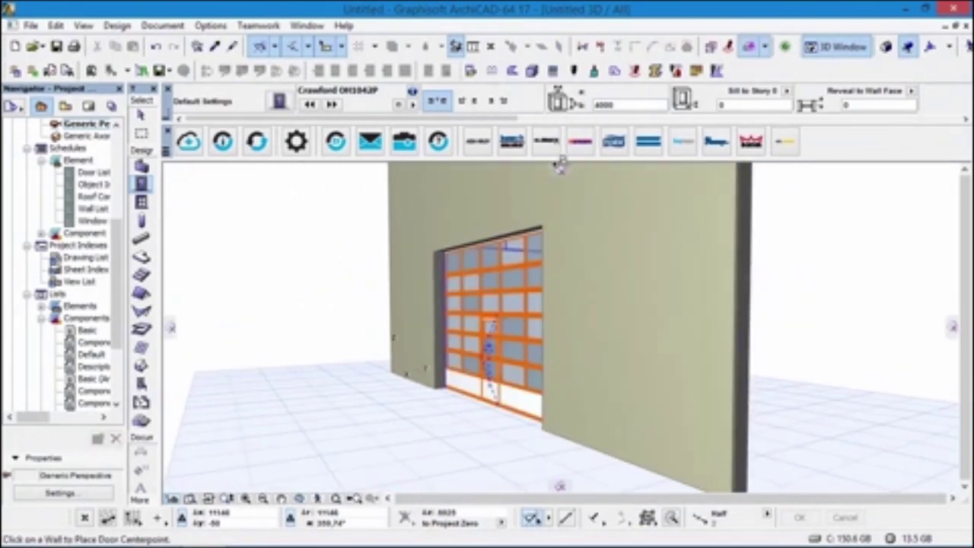
scroll(561, 164, up, 2)
drag(562, 168, 567, 278)
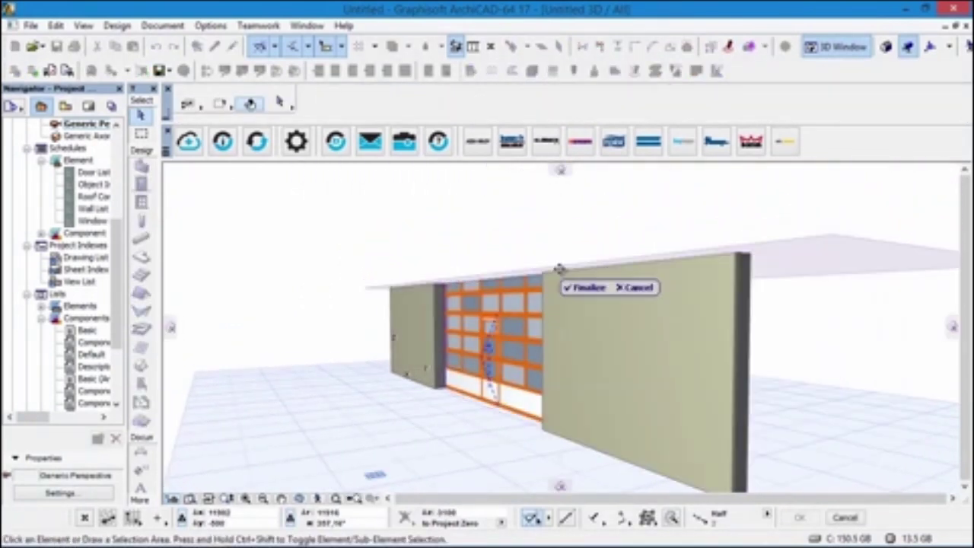
drag(506, 246, 542, 285)
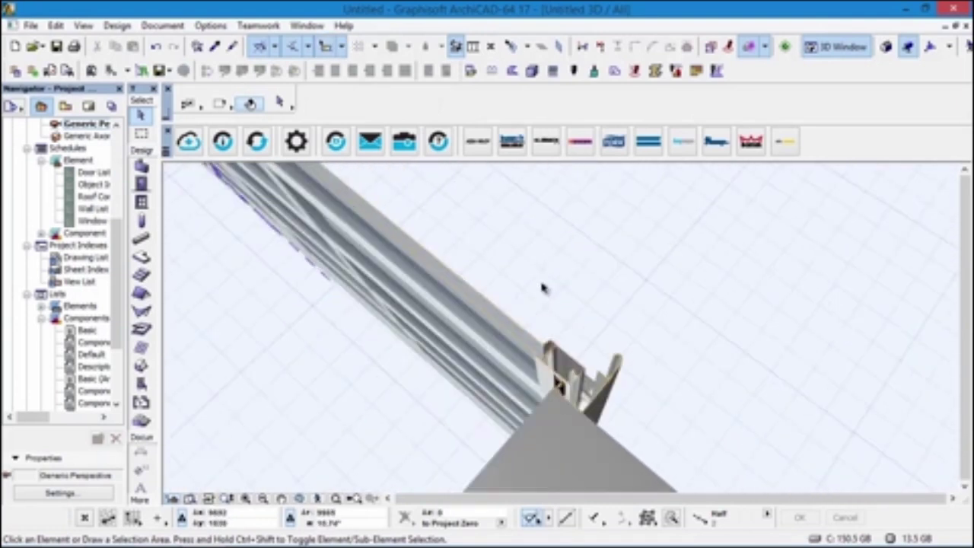
drag(519, 332, 393, 115)
- In the ground floor plan, move the door toward the wall's left end and lengthen the wall on its right
click(616, 300)
key(F2)
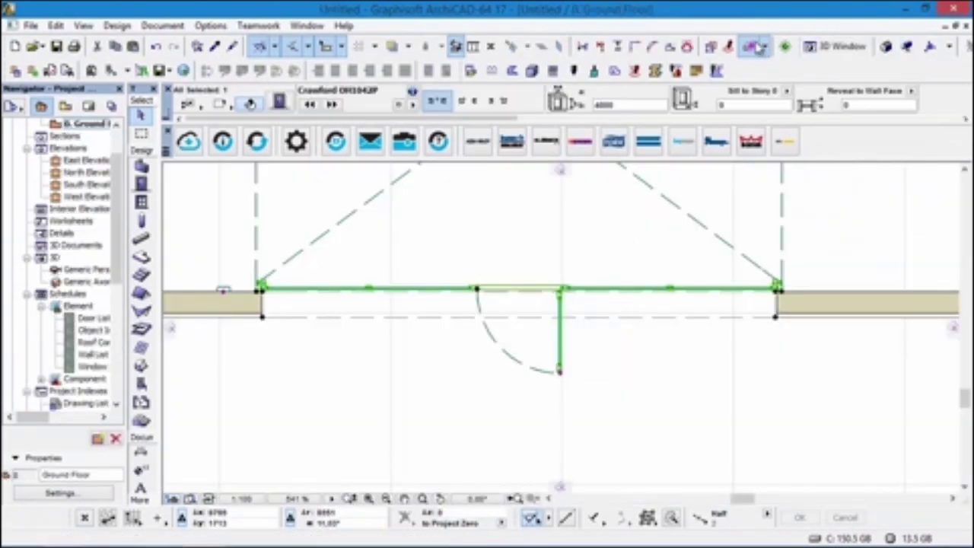
scroll(782, 321, down, 5)
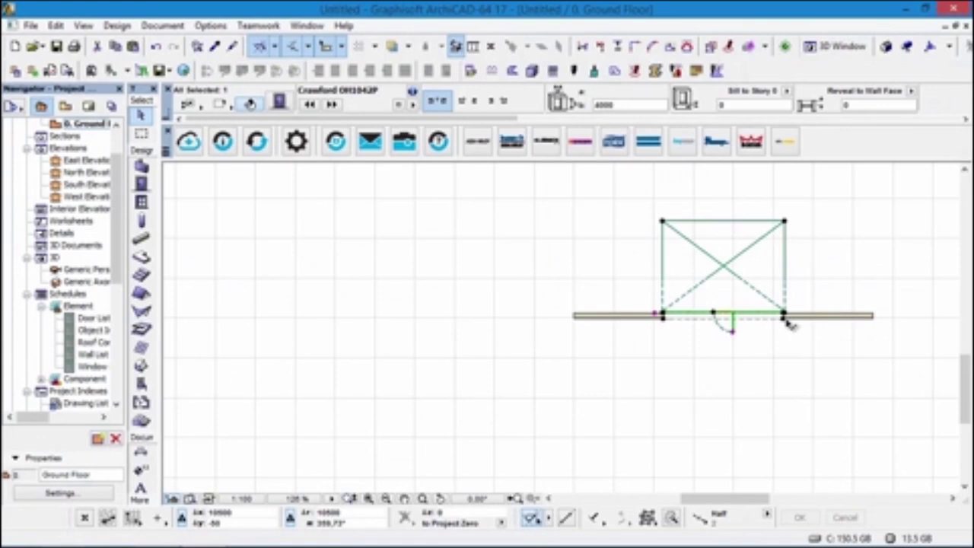
key(ctrl+d)
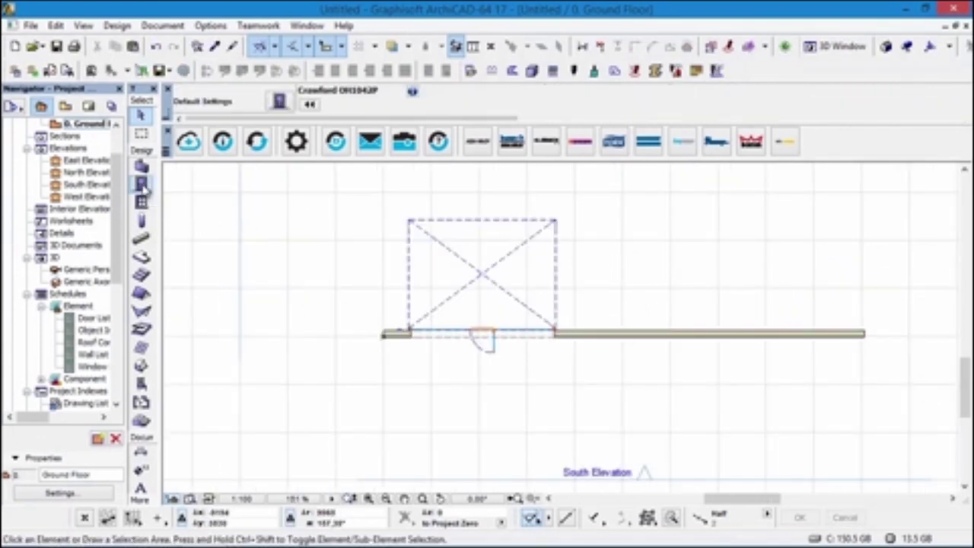
- Choose Crawford OH1042F as the default door model and check its bottom section options
double_click(141, 184)
click(234, 312)
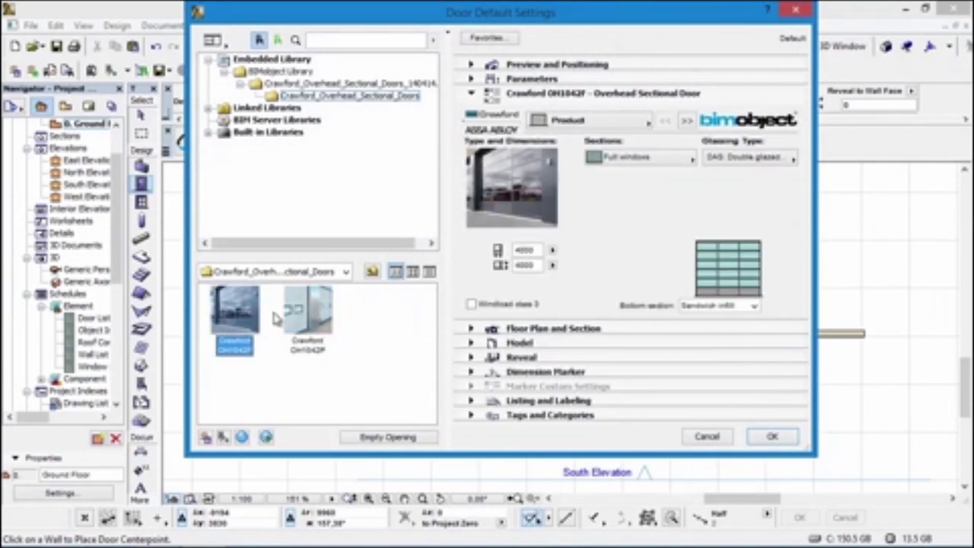
click(726, 306)
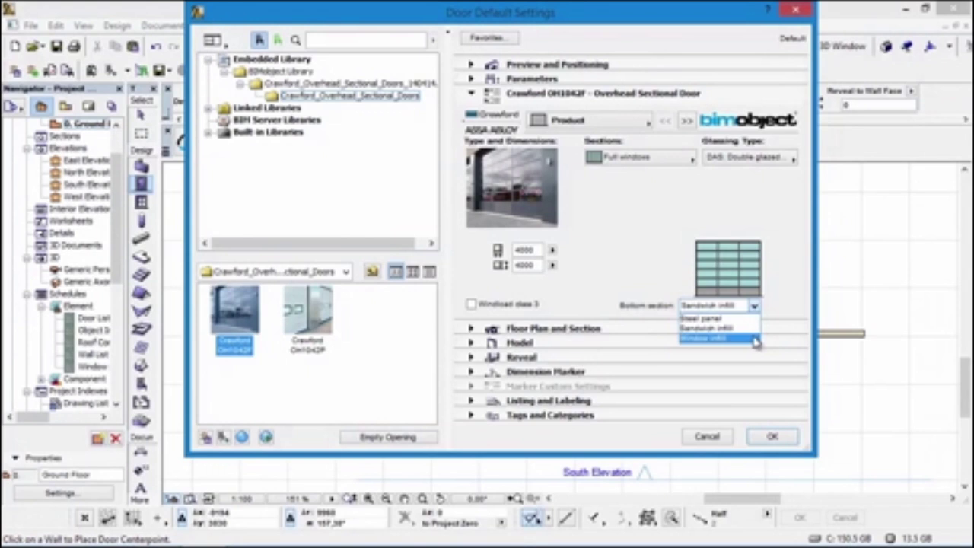
click(655, 206)
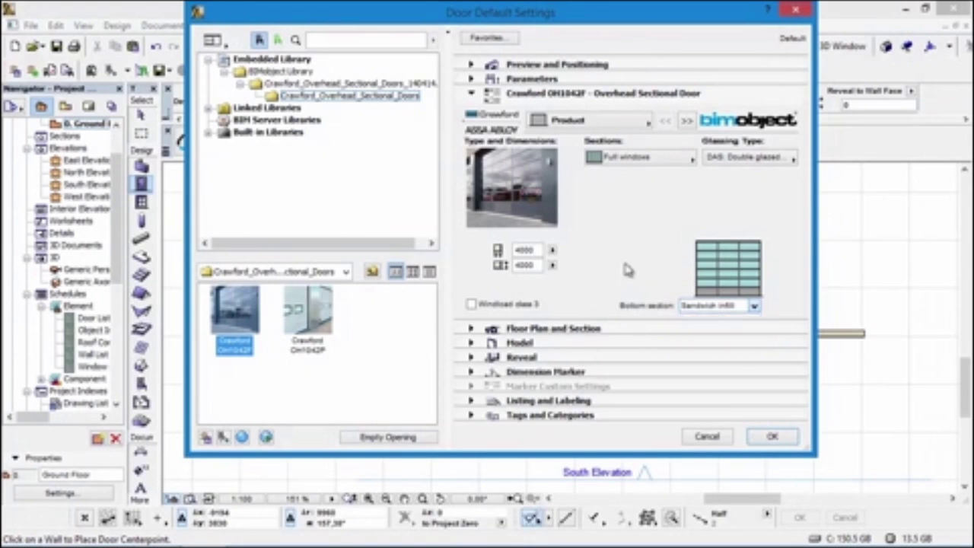
- Set the sections to Custom, change the third section to an infill, and choose the DSD: Double glazed Acrylic, double sealed (2,8 mm) glazing
click(658, 161)
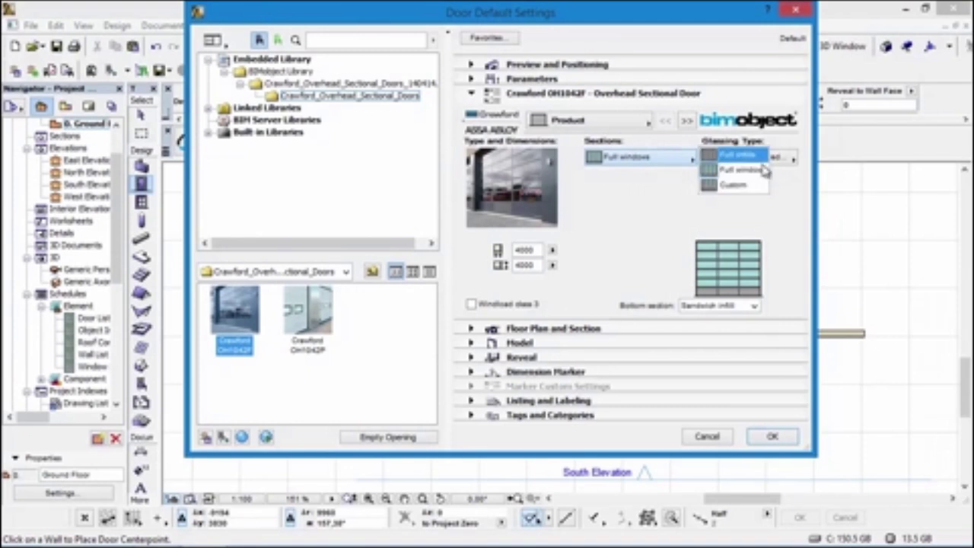
click(765, 189)
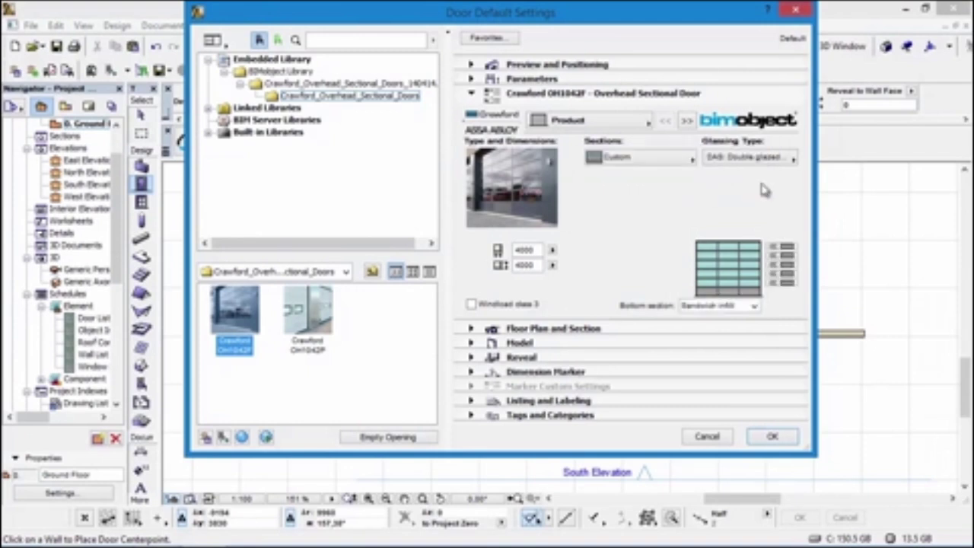
click(784, 266)
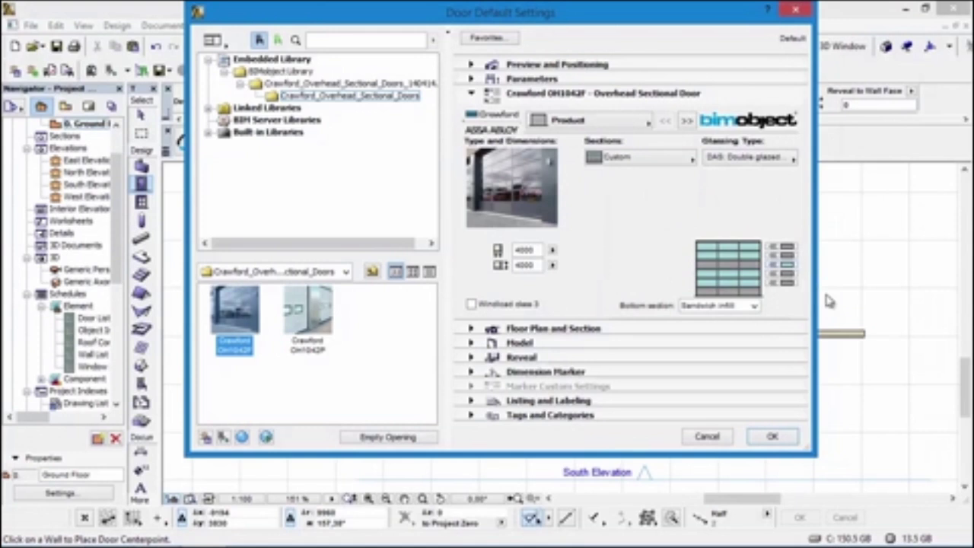
click(762, 157)
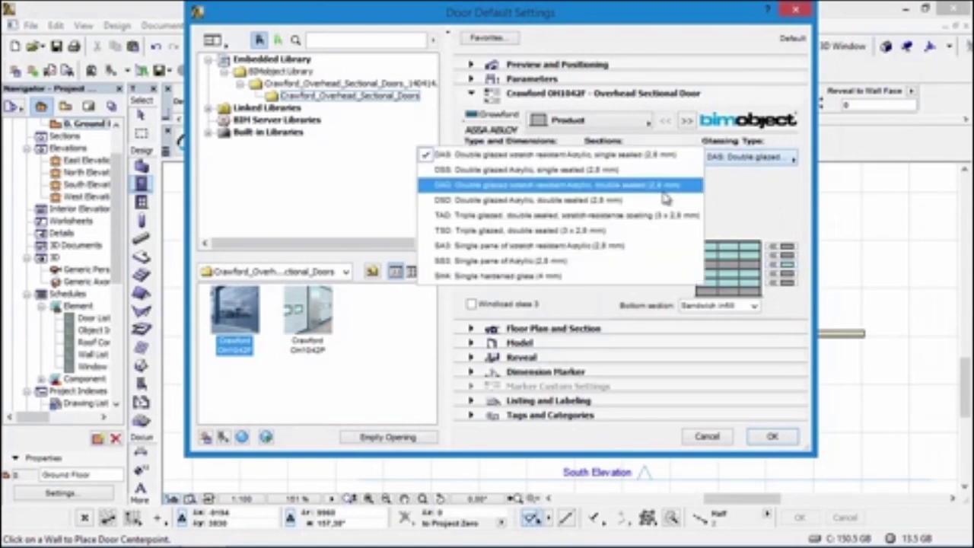
click(643, 205)
- Set the door's track type to HL: High Lift
click(686, 120)
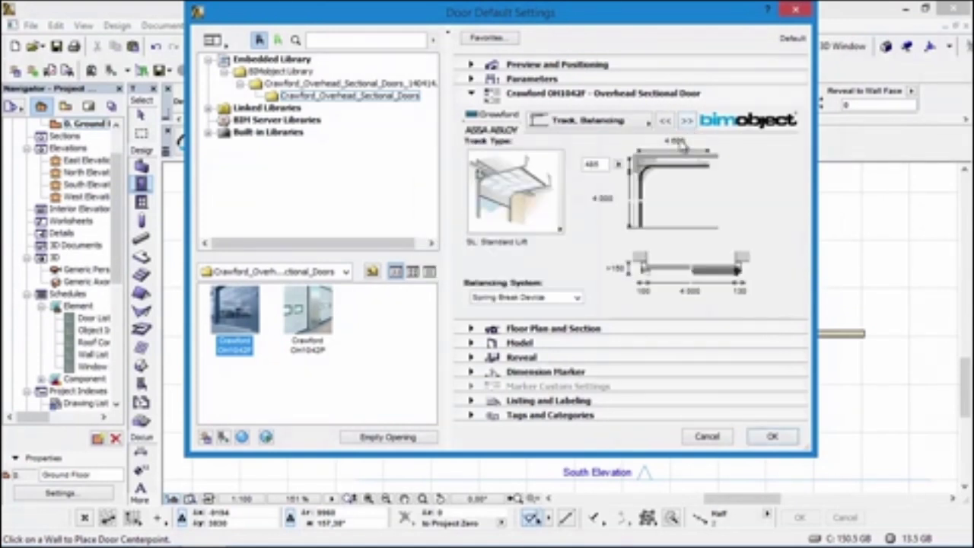
click(551, 199)
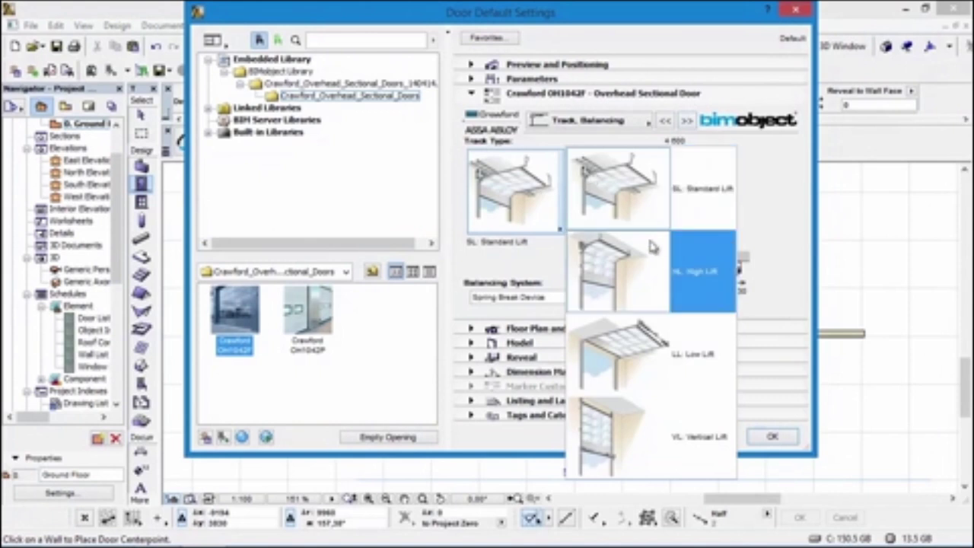
click(659, 310)
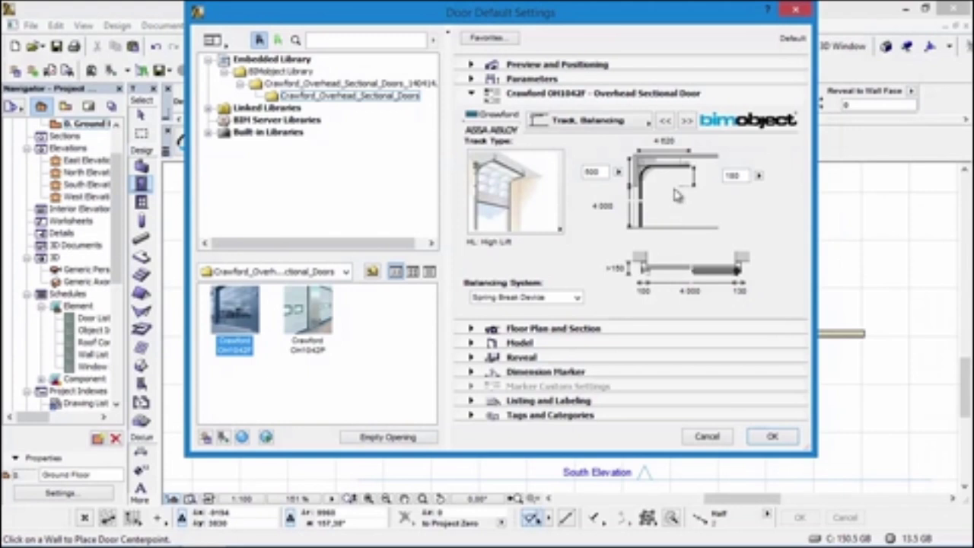
click(687, 122)
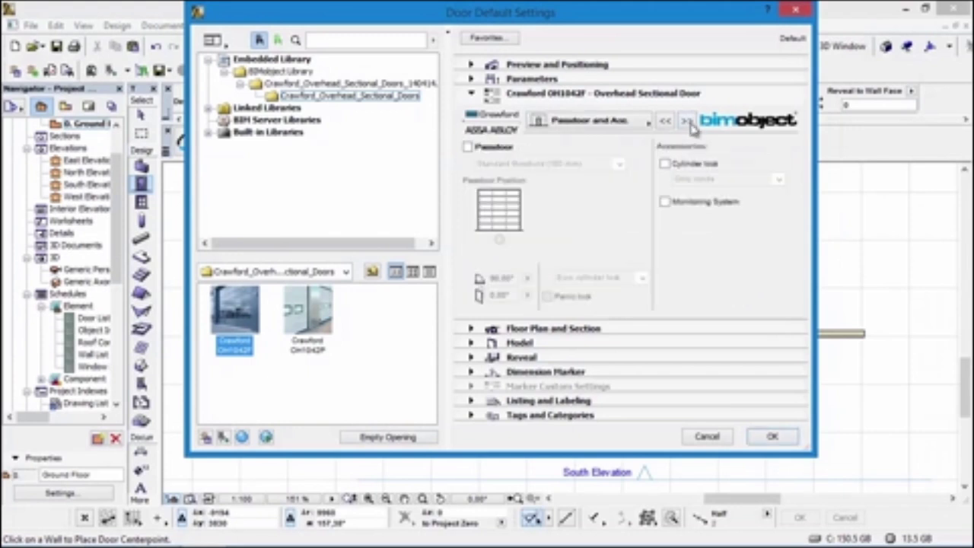
click(494, 149)
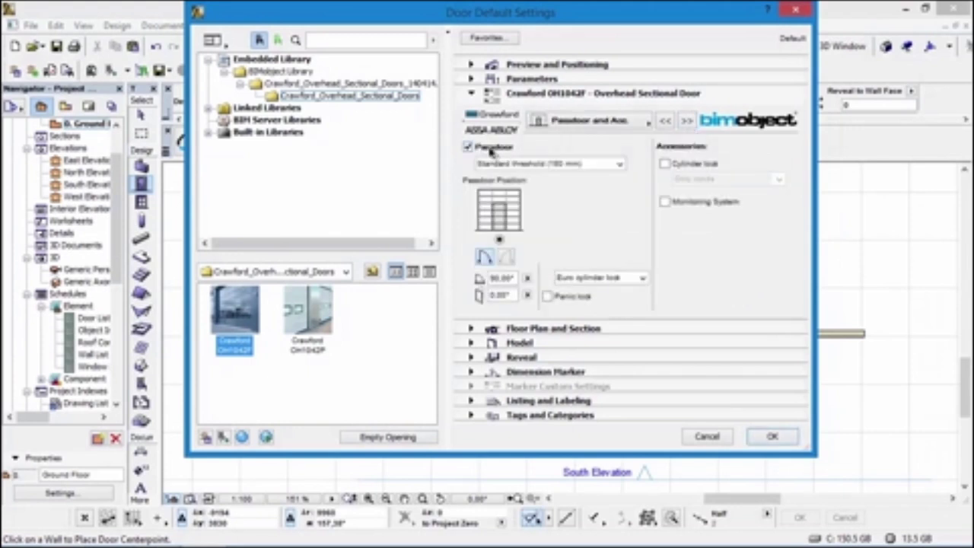
click(493, 155)
- Set the door's automation D-kit to D7 in the operating settings
click(687, 122)
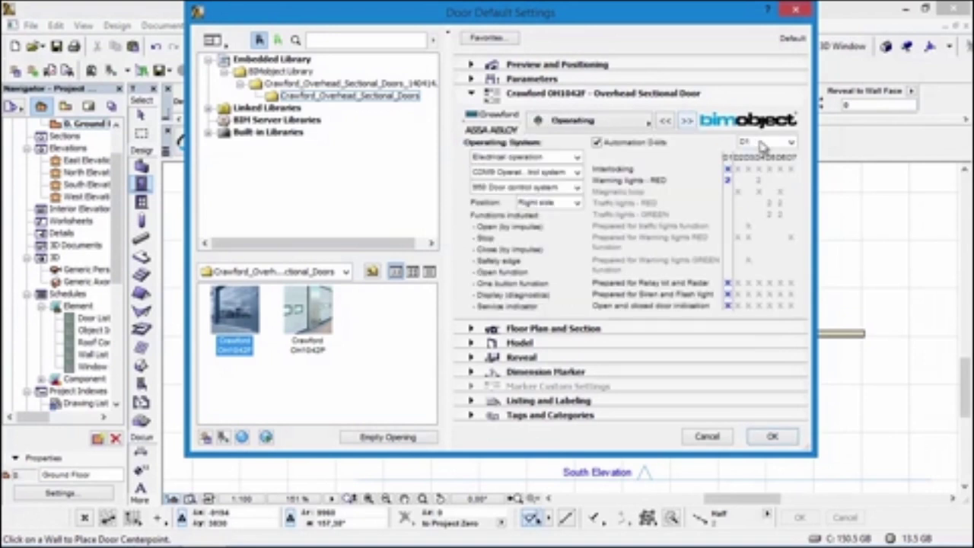
click(762, 143)
click(767, 212)
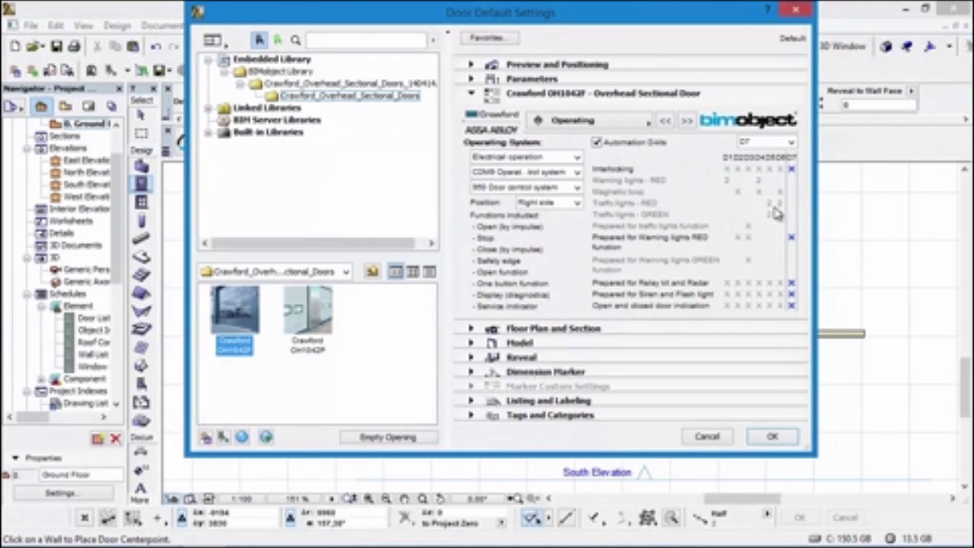
- Color the door's infills RAL 7016 Anthracite grey on both the inside and the outside
click(687, 122)
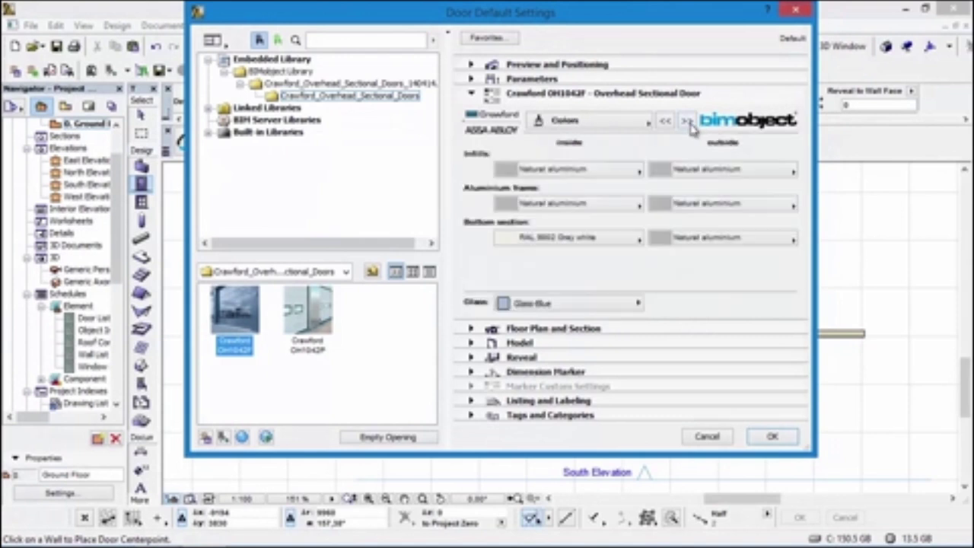
click(576, 174)
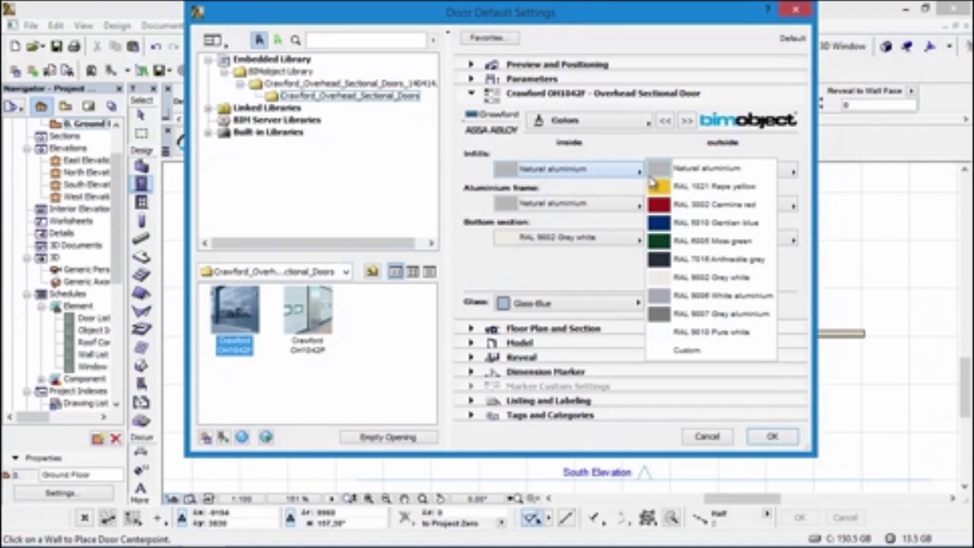
click(716, 259)
click(731, 170)
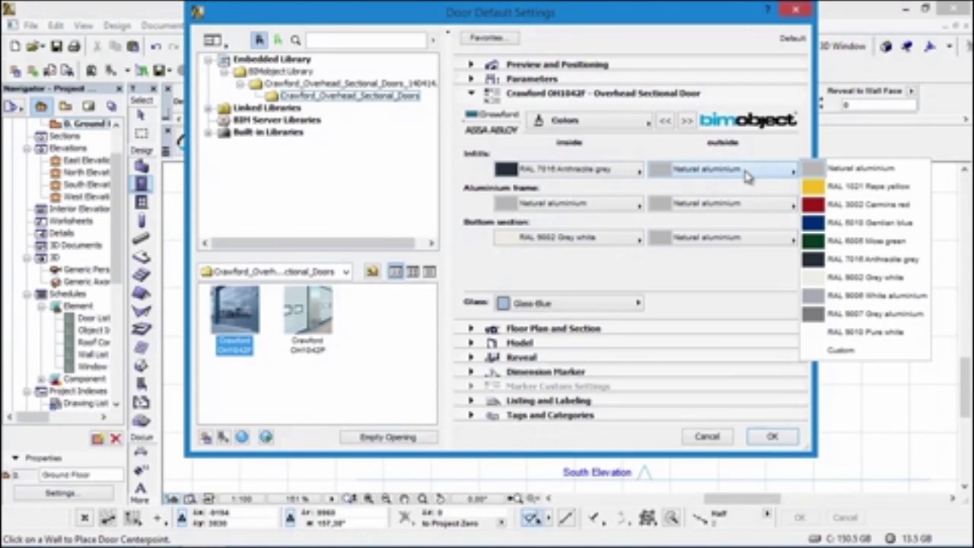
click(849, 259)
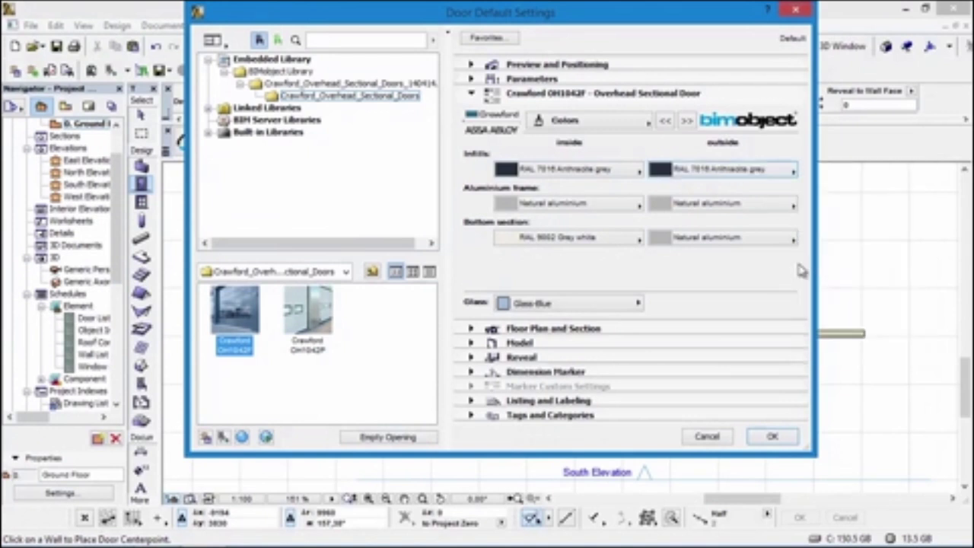
- Color the aluminium frame RAL 9006 White aluminium on both the inside and the outside
click(592, 206)
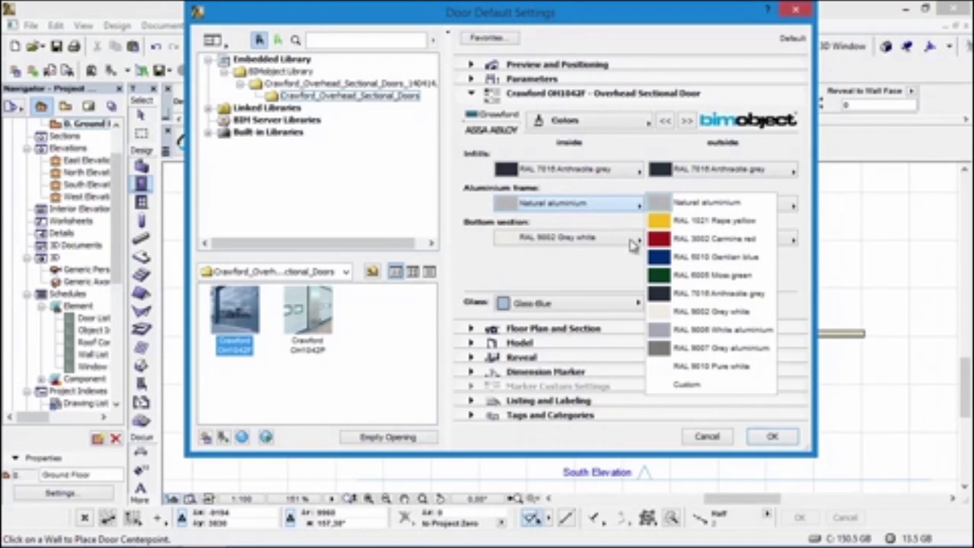
click(699, 330)
click(729, 213)
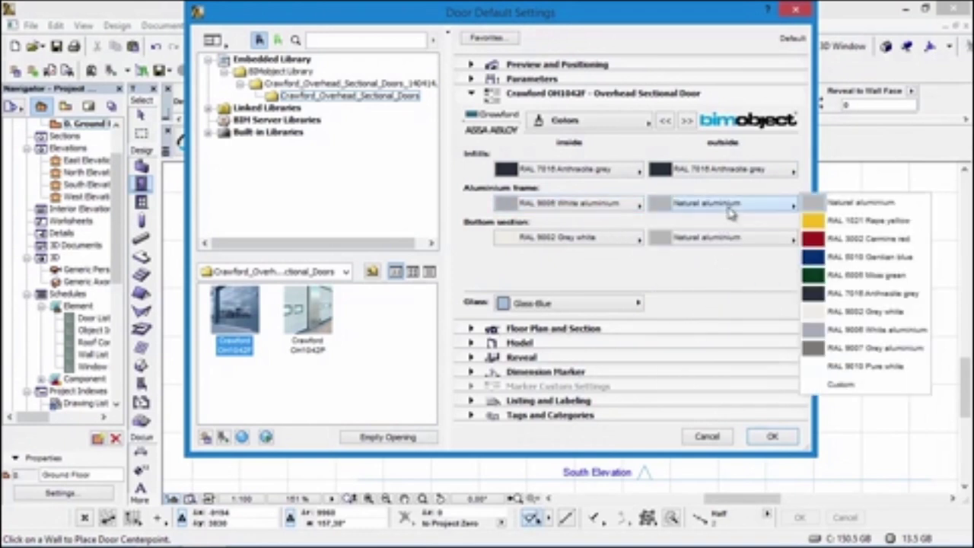
click(808, 330)
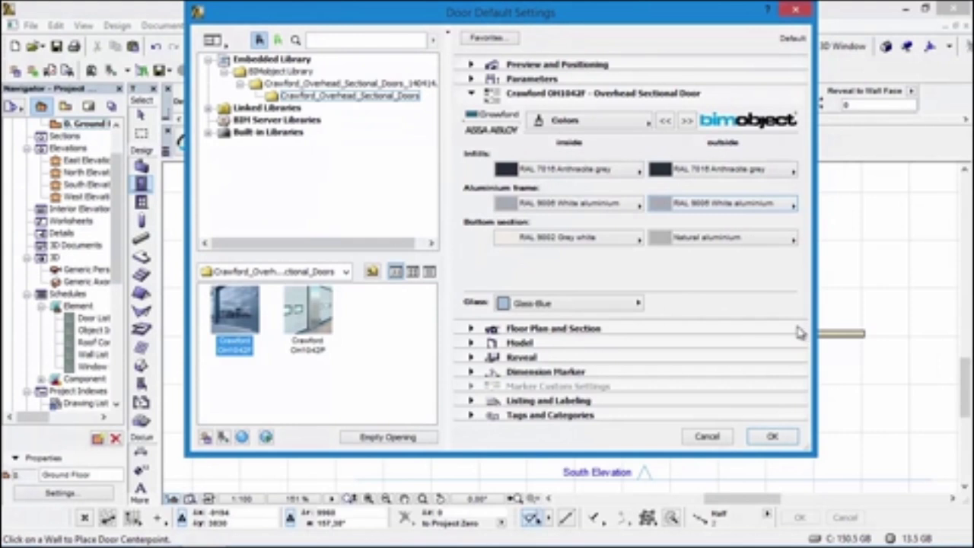
- Keep RAL 9002 Grey white inside the bottom section and color its outside RAL 9006 White aluminium
click(616, 242)
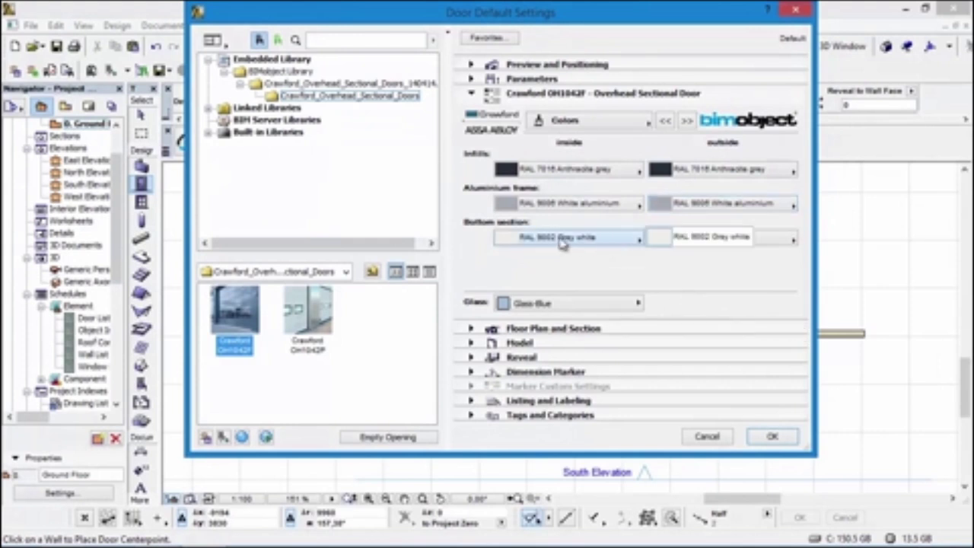
click(704, 239)
click(716, 240)
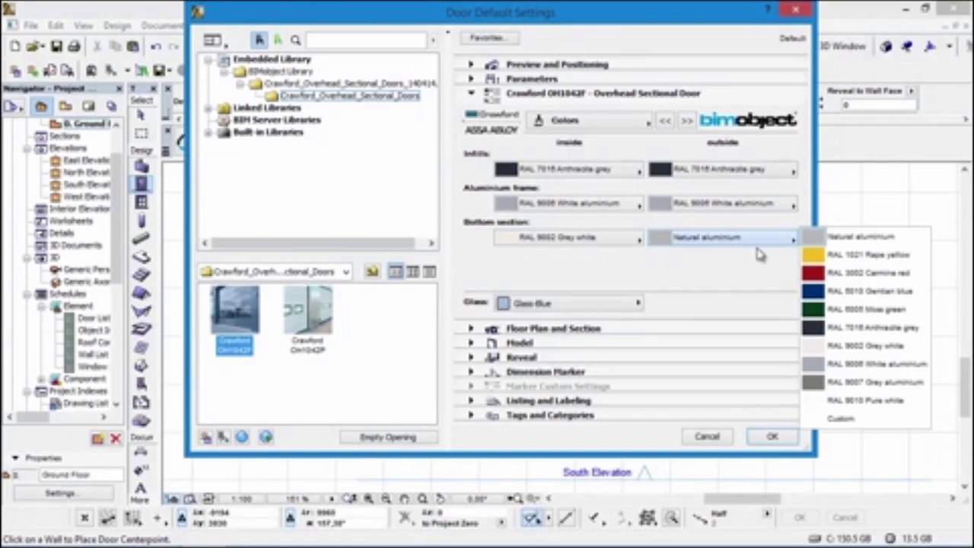
click(831, 365)
- Review the appearance and information pages, accept the settings, and place the OH1042F door in the wall to the right of the existing door
click(685, 122)
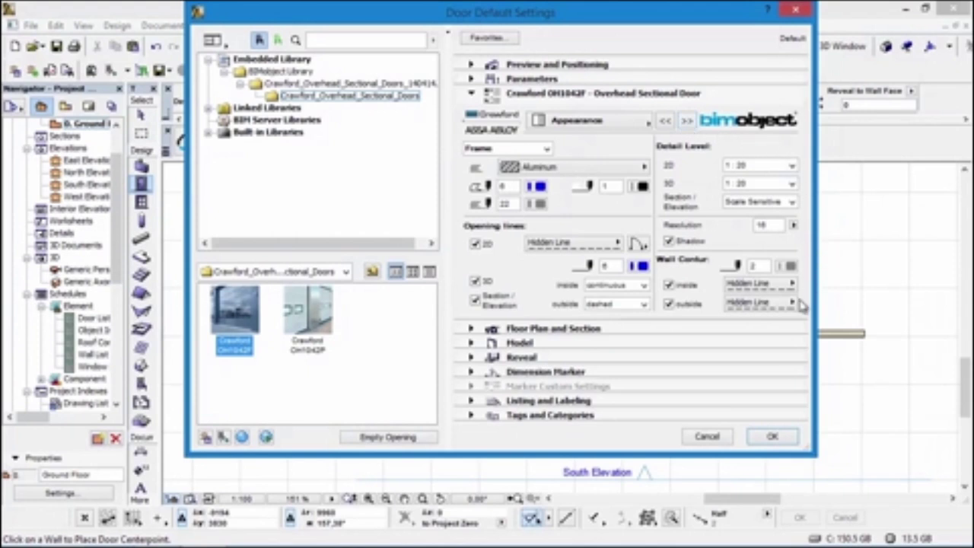
click(688, 122)
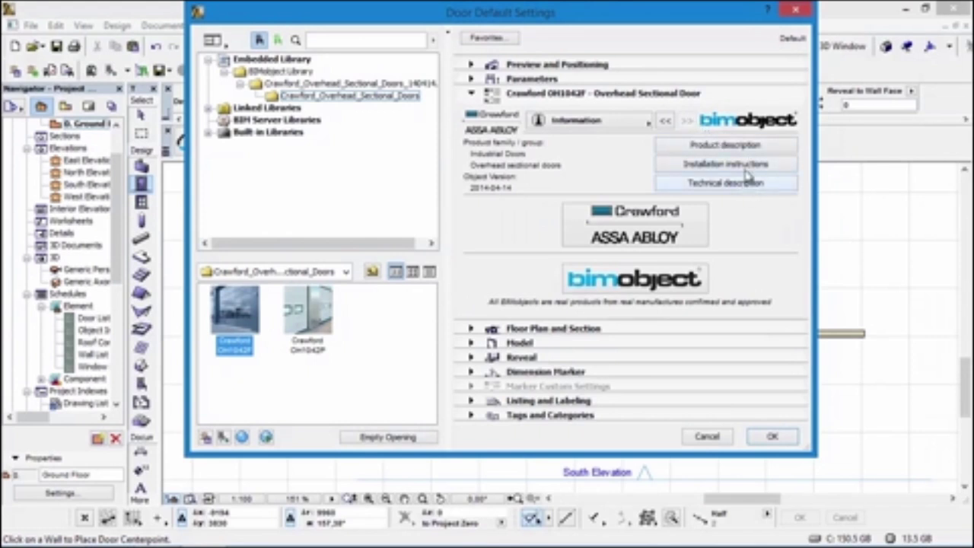
click(774, 437)
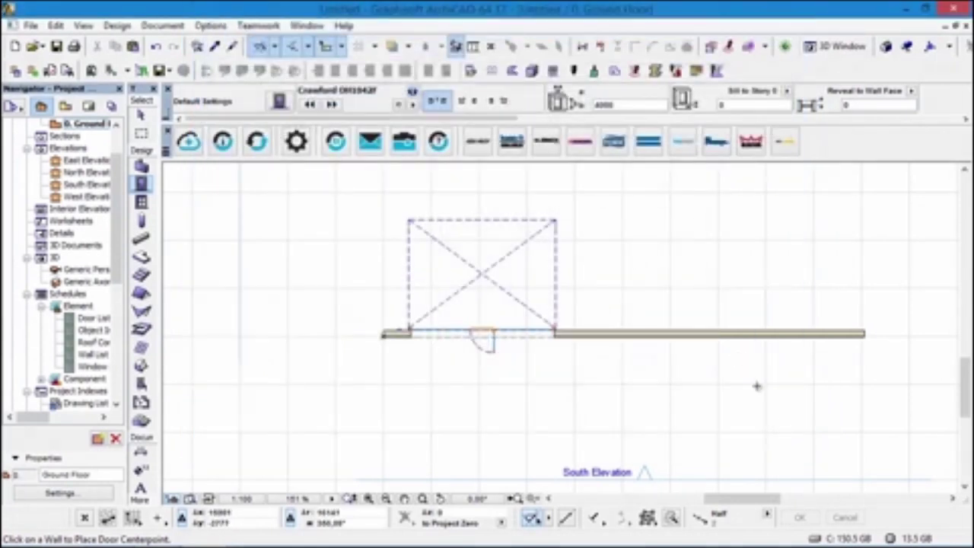
click(707, 340)
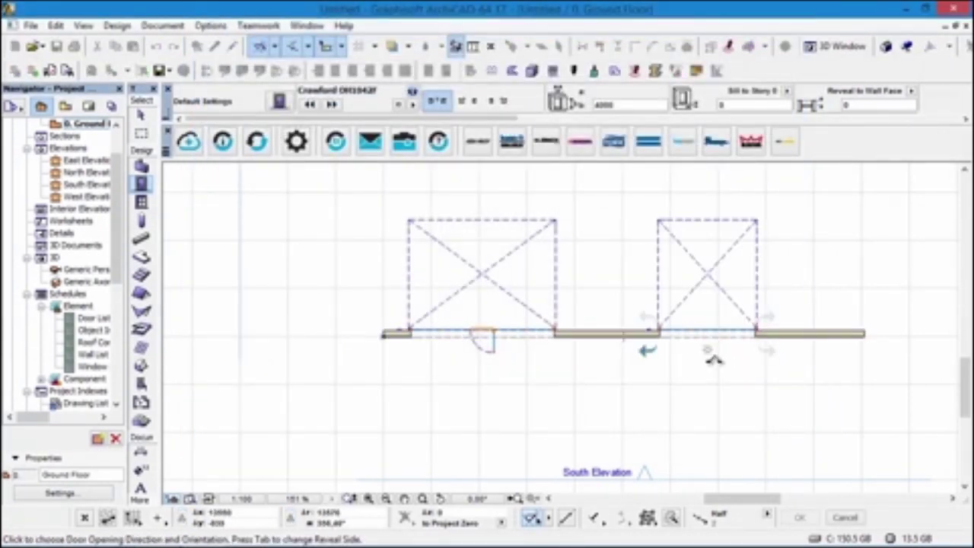
click(723, 363)
- Inspect the placed OH1042F door up close in the floor plan and from both sides of the wall in 3D
scroll(757, 342, up, 3)
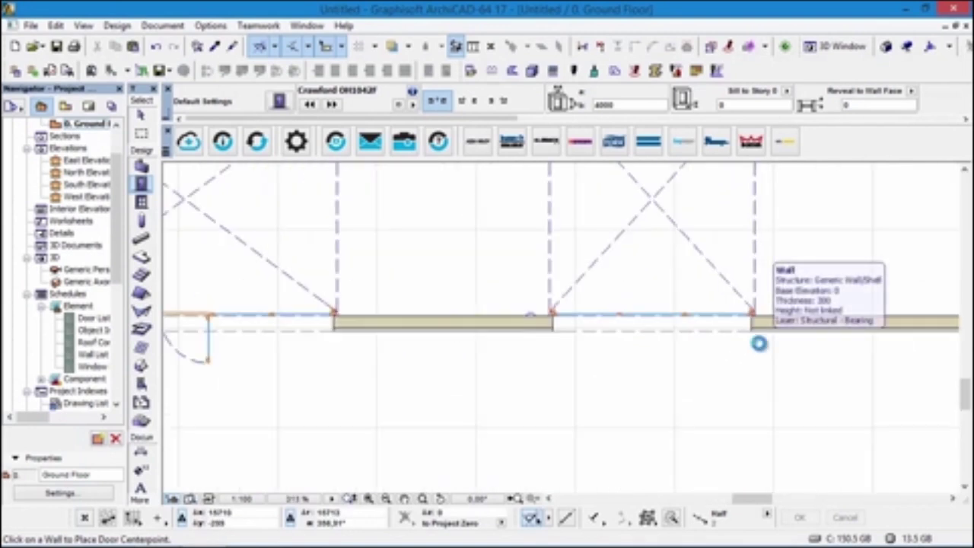
scroll(729, 326, up, 3)
scroll(679, 358, up, 3)
scroll(685, 314, down, 3)
middle_drag(835, 327, 391, 334)
scroll(391, 333, down, 4)
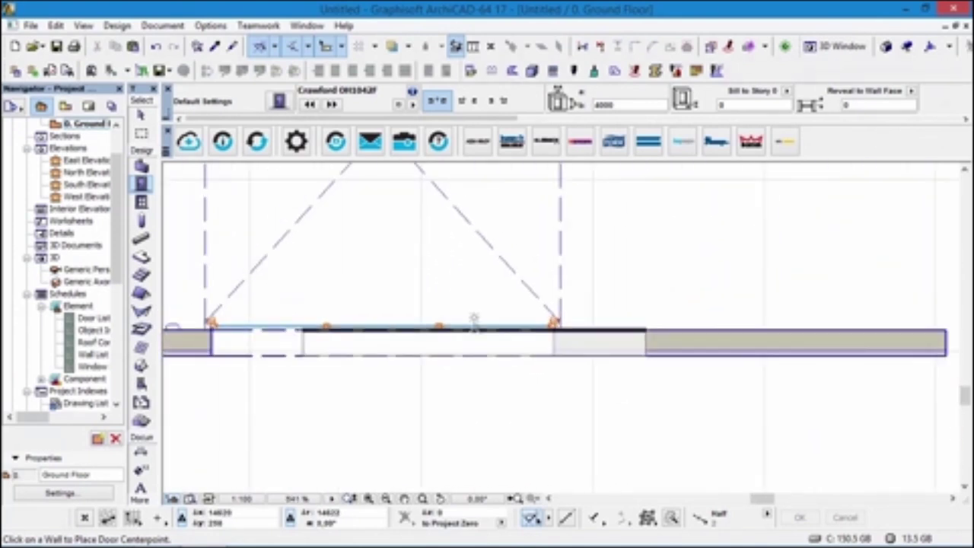
key(F3)
shift+middle_drag(483, 326, 659, 318)
scroll(659, 319, down, 3)
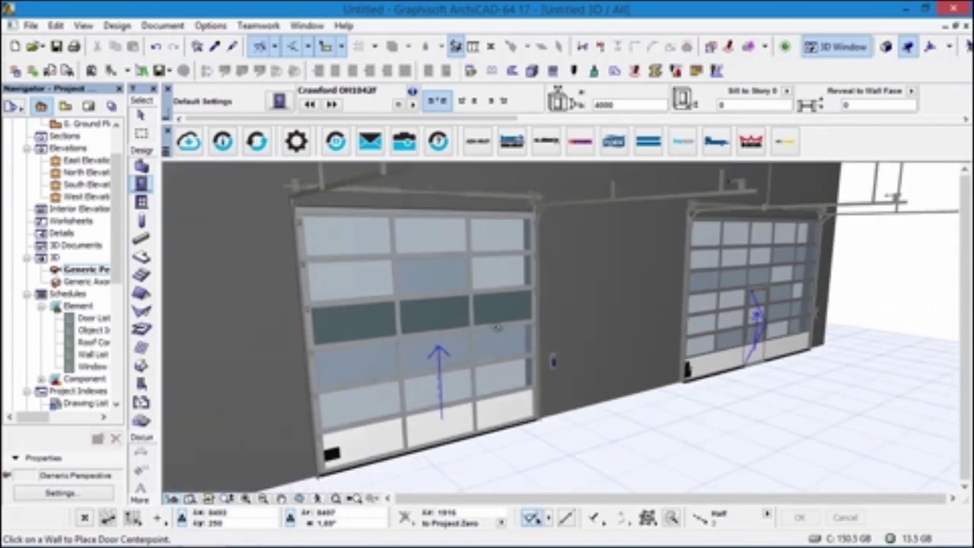
shift+middle_drag(504, 320, 913, 342)
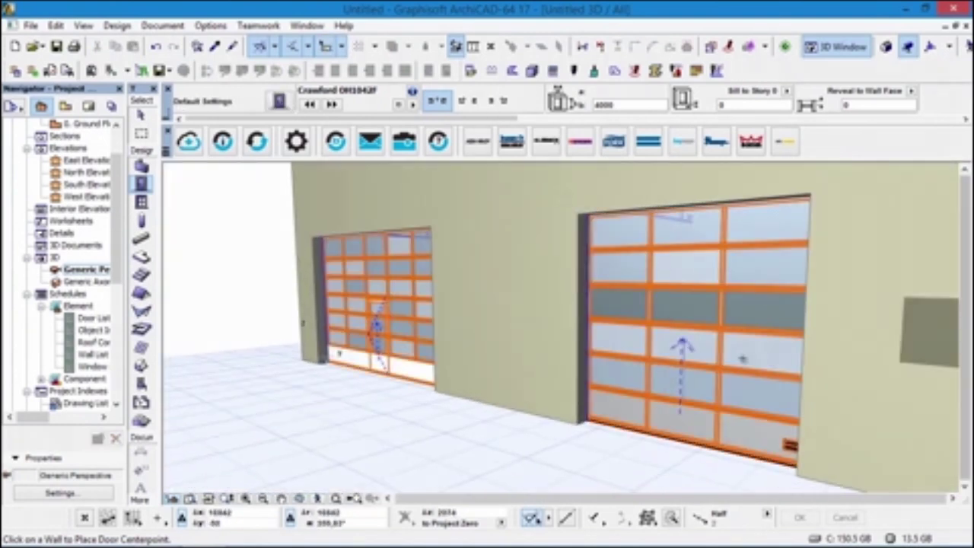
shift+middle_drag(525, 373, 736, 374)
- Change the bottom section of the placed OH1042F door to Steel panel and apply the settings
click(737, 375)
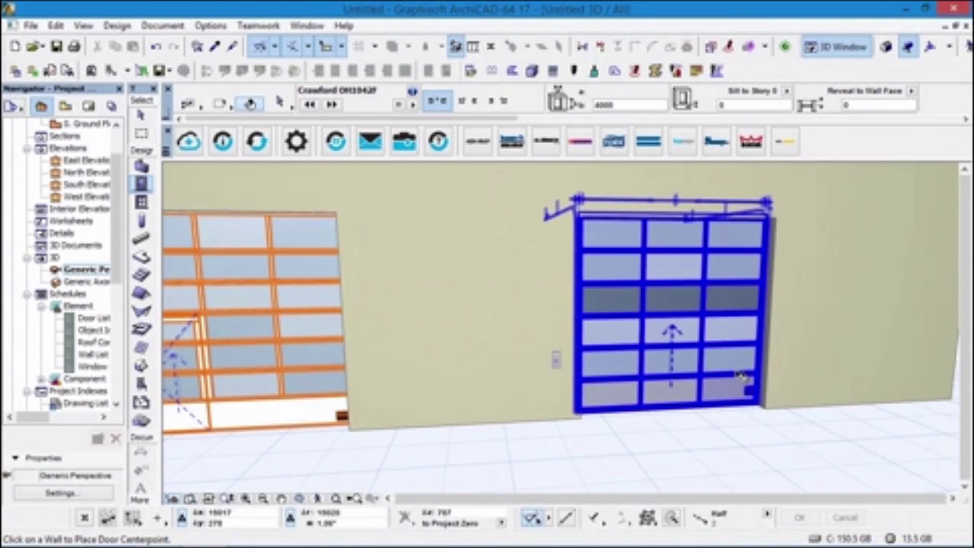
double_click(739, 373)
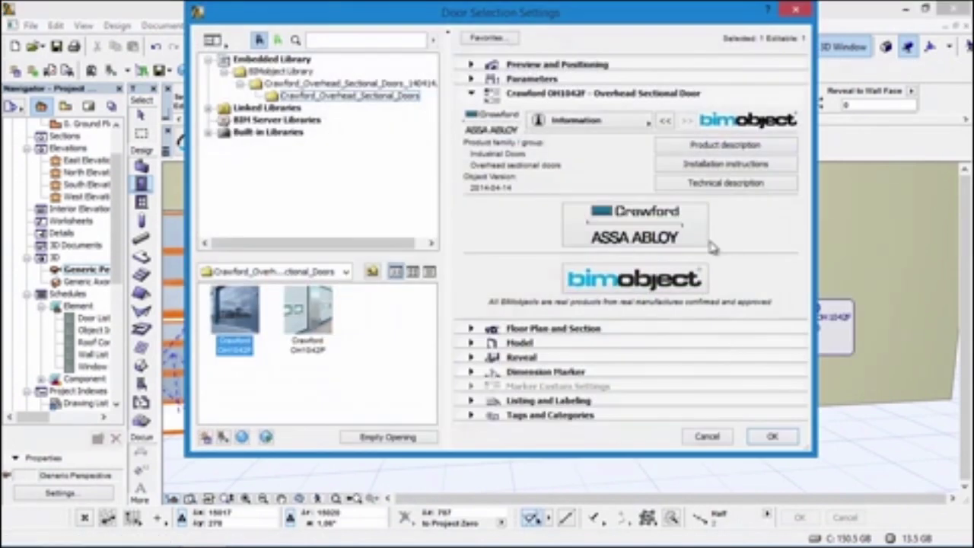
click(636, 123)
click(681, 122)
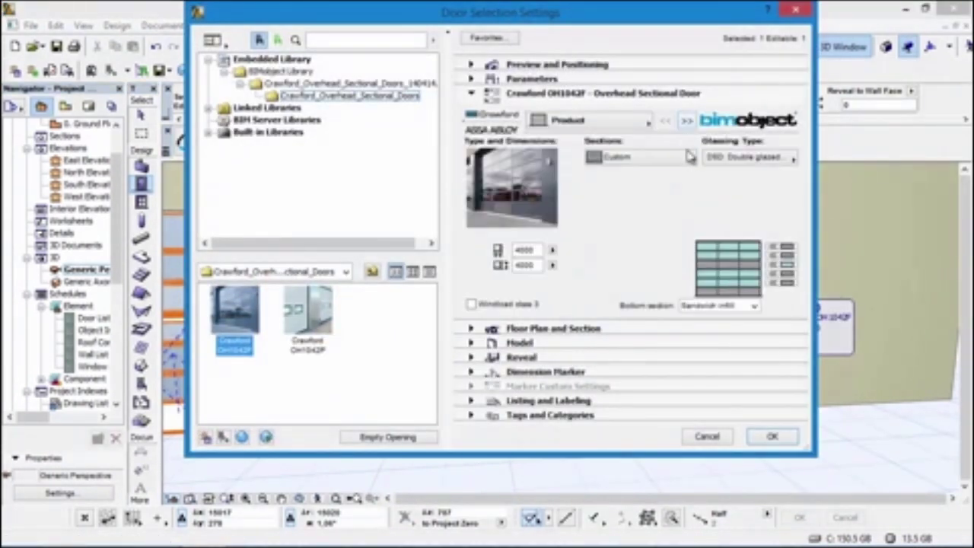
click(723, 160)
click(727, 167)
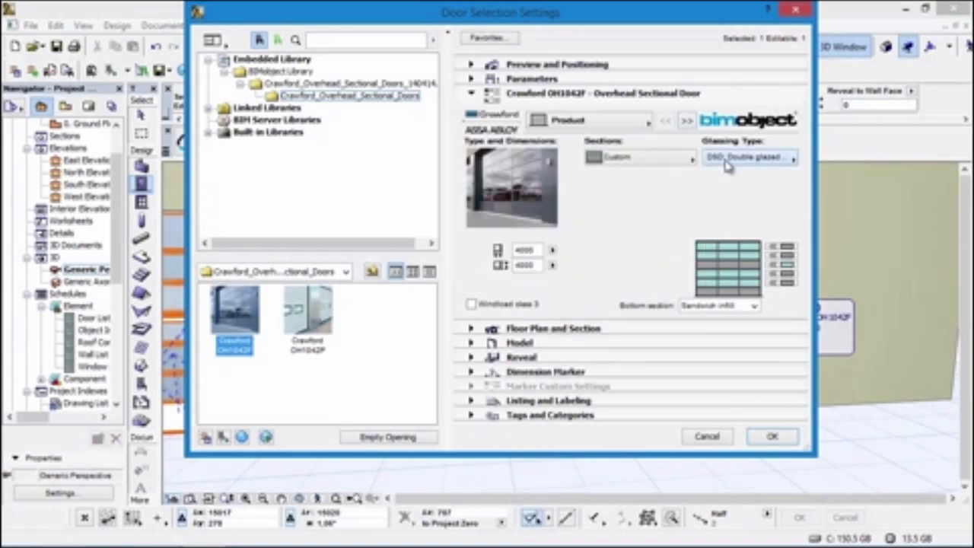
click(661, 158)
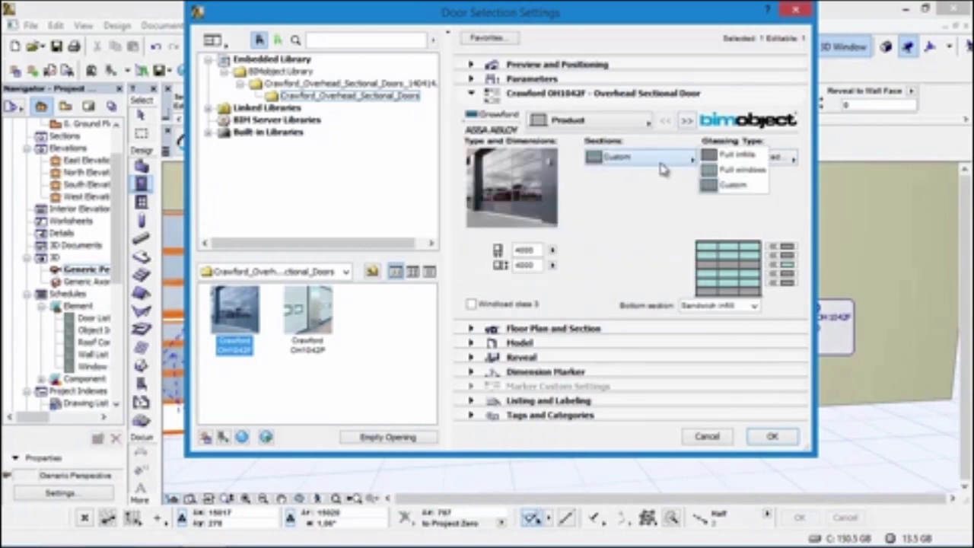
click(731, 319)
click(754, 305)
click(752, 319)
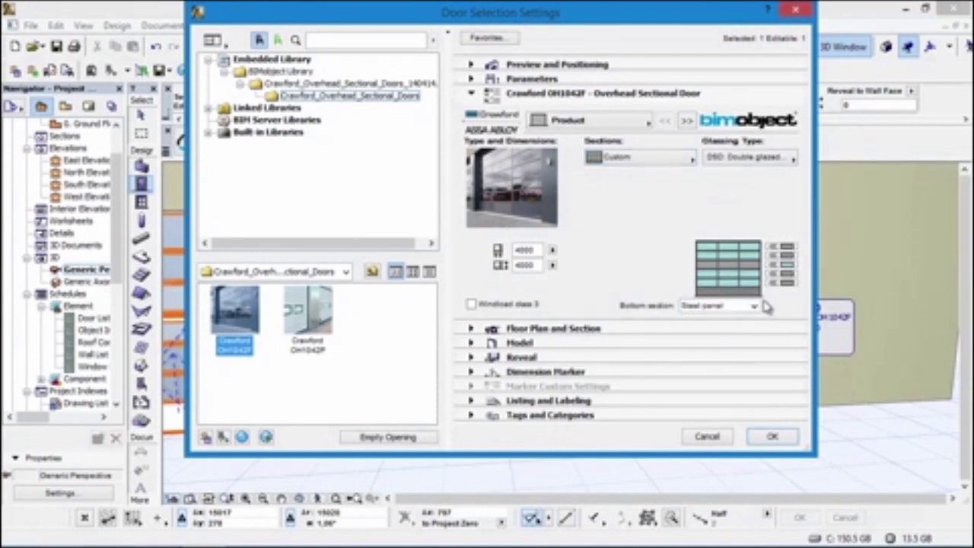
click(778, 437)
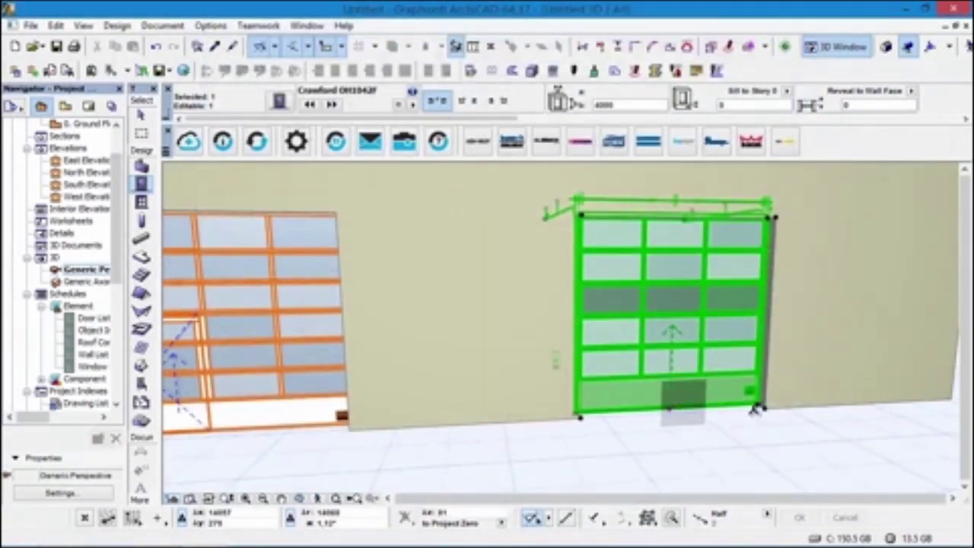
key(Escape)
- Select the OH1042F door and stretch its ceiling track hangers upward by about 3100 mm from the inside of the wall
shift+middle_drag(727, 416, 793, 408)
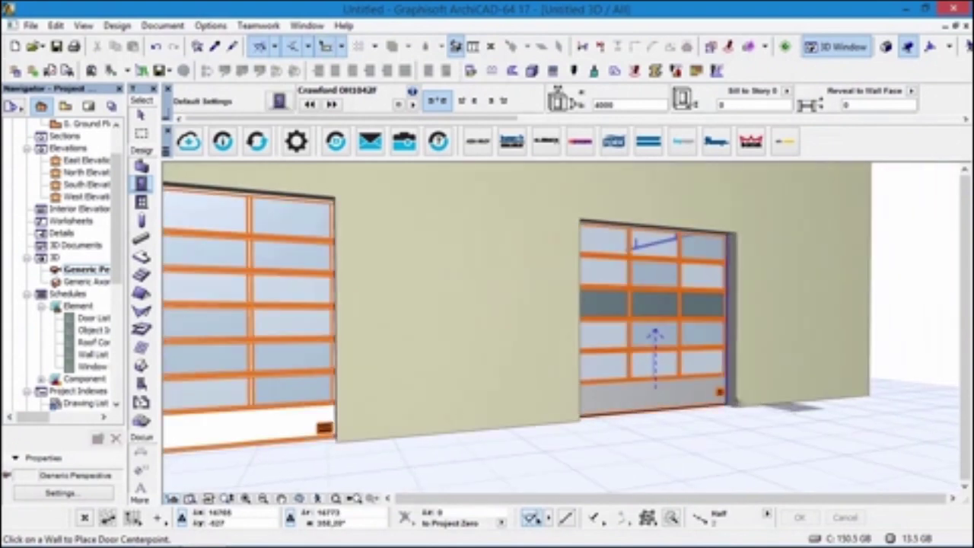
shift+click(719, 401)
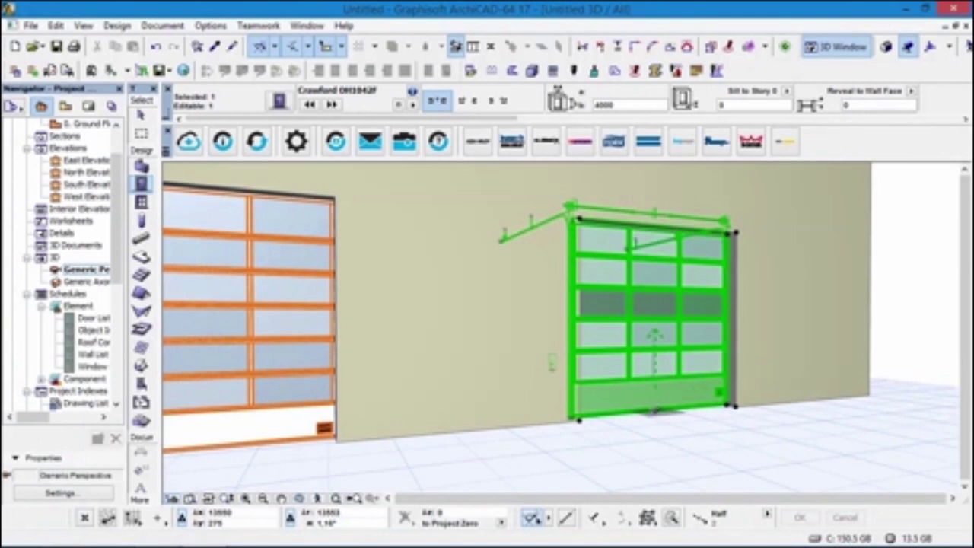
click(655, 411)
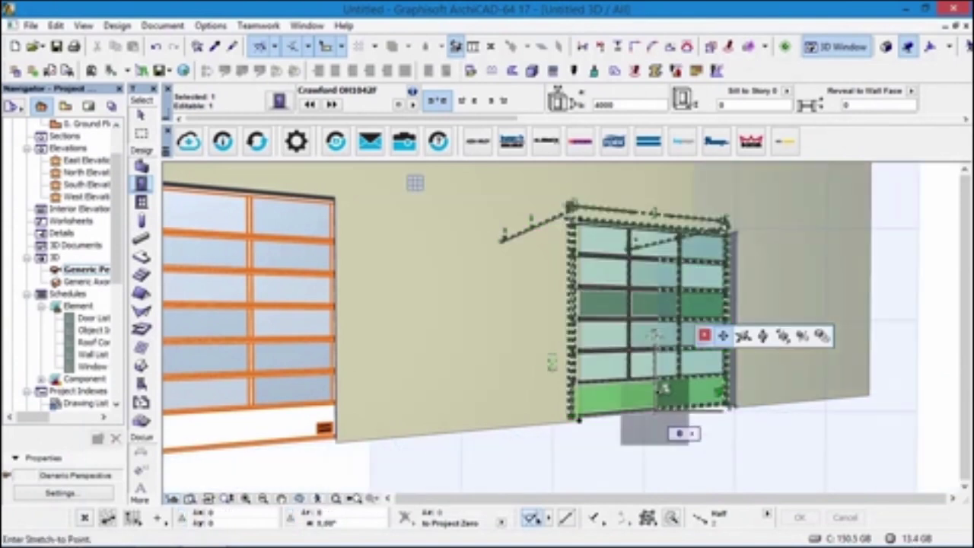
click(671, 424)
mouse_move(467, 203)
shift+middle_down()
mouse_move(503, 275)
mouse_move(770, 297)
mouse_move(718, 352)
mouse_move(800, 223)
shift+middle_up()
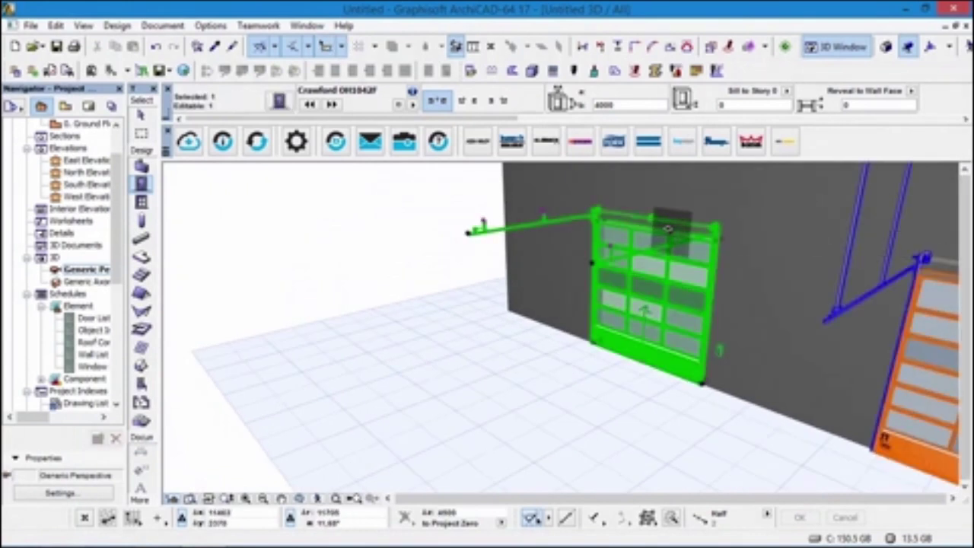
click(671, 226)
scroll(670, 226, up, 2)
shift+middle_drag(670, 226, 717, 258)
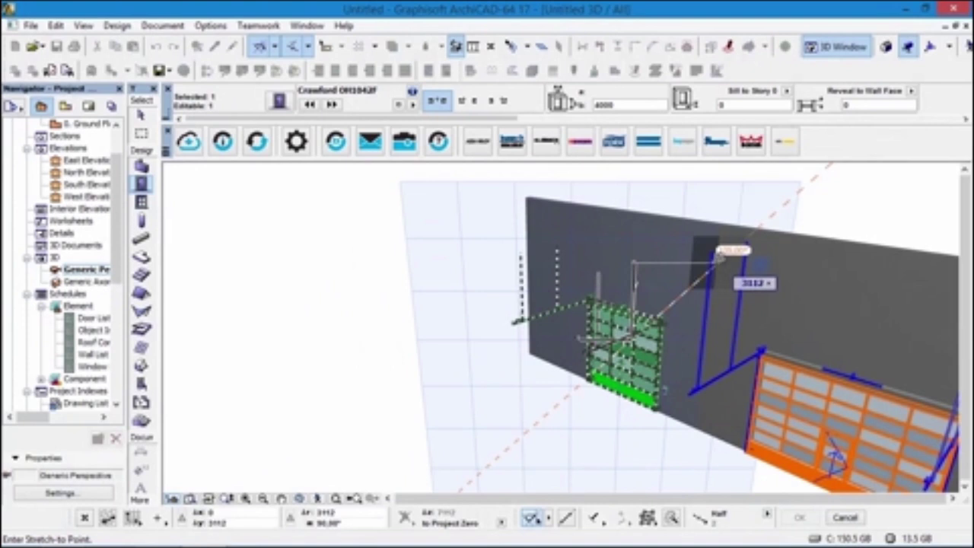
click(716, 252)
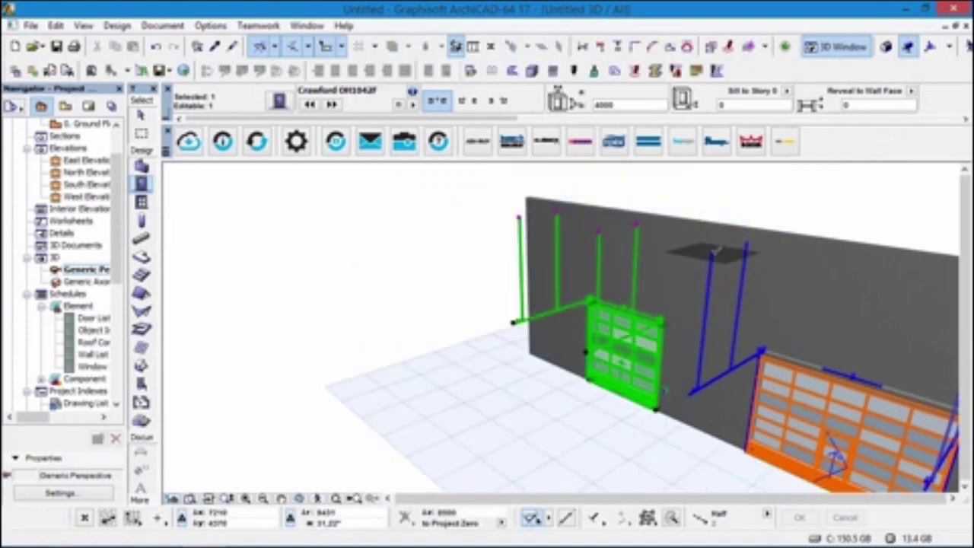
key(Escape)
- Inspect both doors with their tracks and hangers up close in 3D from the inside of the wall
shift+middle_drag(533, 304, 857, 314)
scroll(701, 354, up, 3)
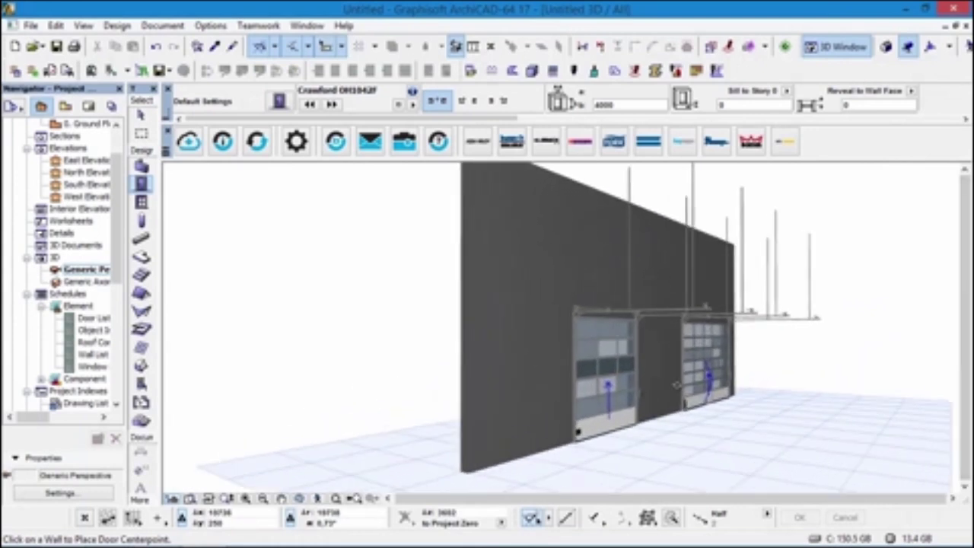
scroll(665, 389, up, 6)
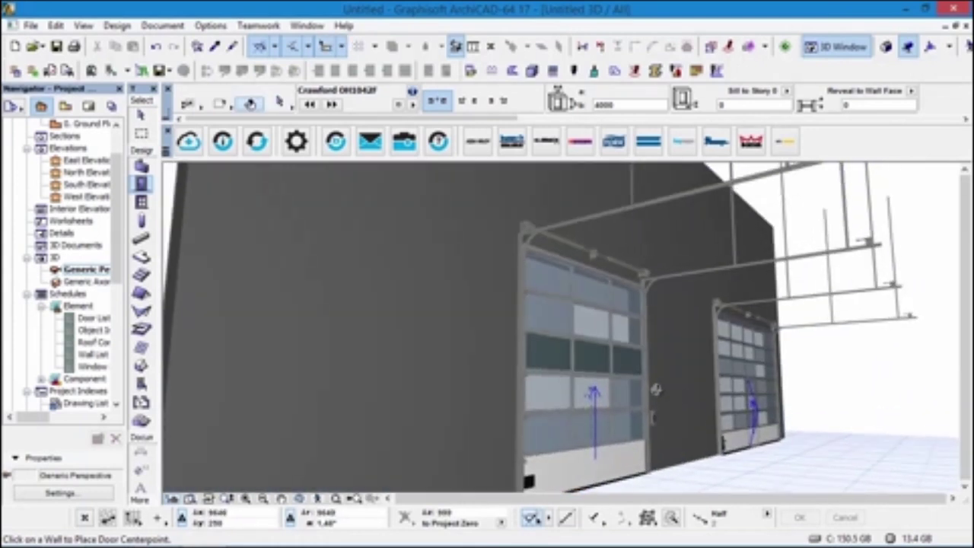
scroll(666, 390, up, 5)
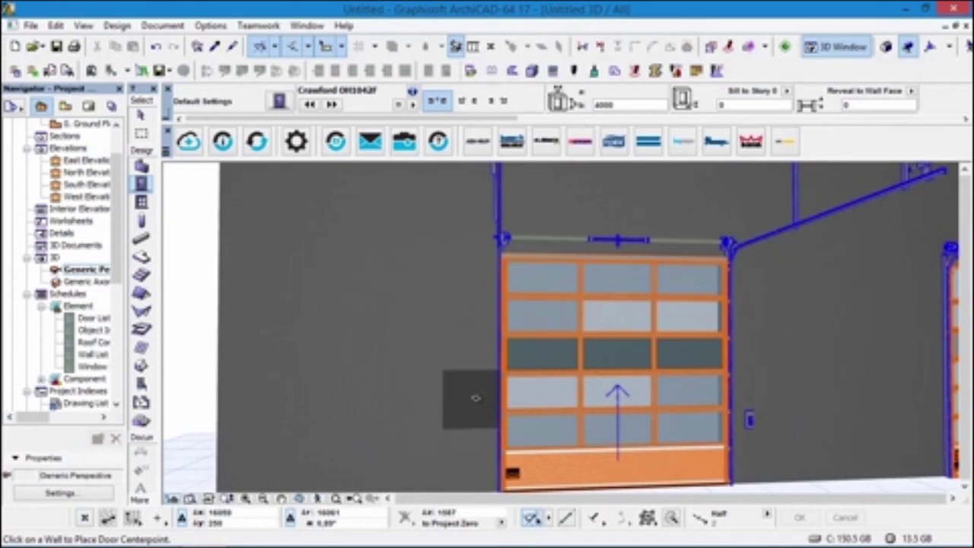
shift+middle_drag(580, 387, 761, 374)
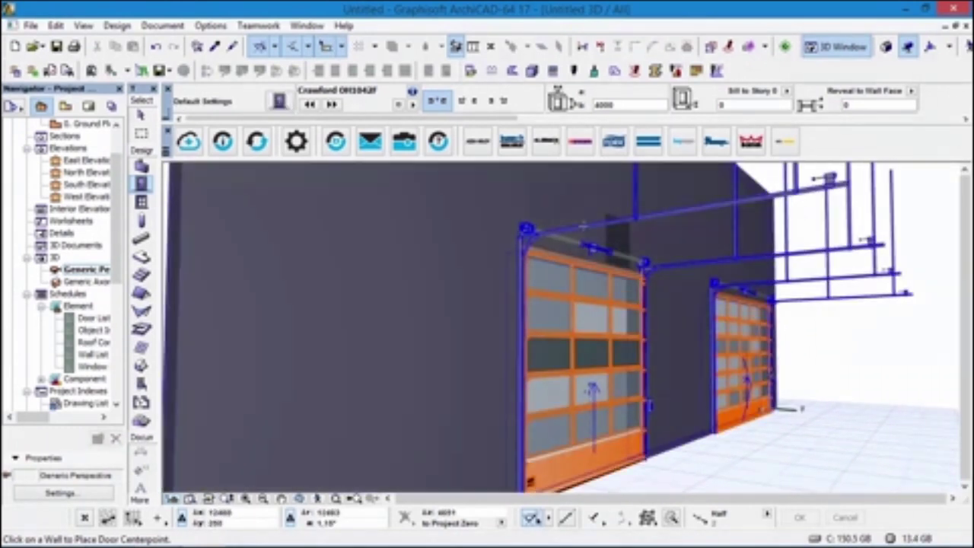
- Browse the BIMobject online library filtered to the brand Crawford, and close it
click(190, 143)
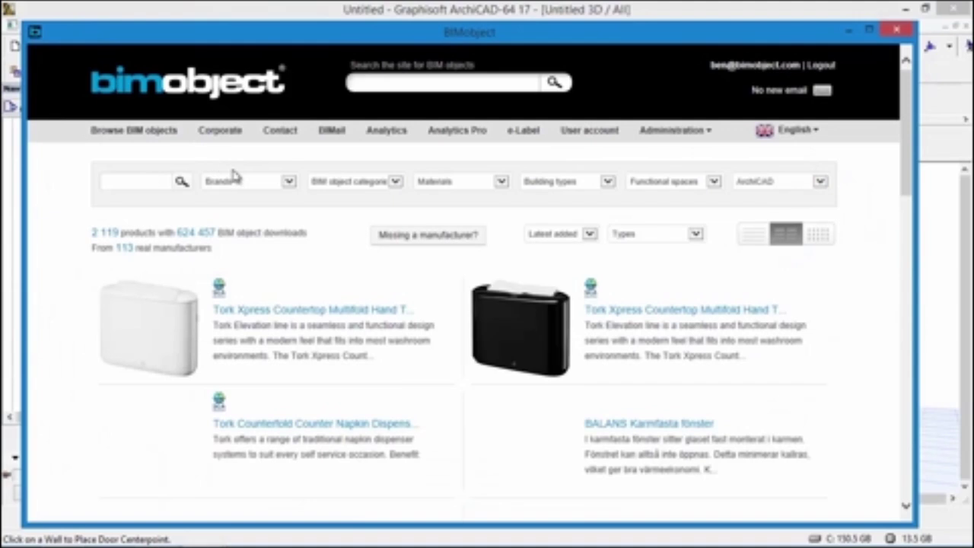
click(259, 186)
text(cr)
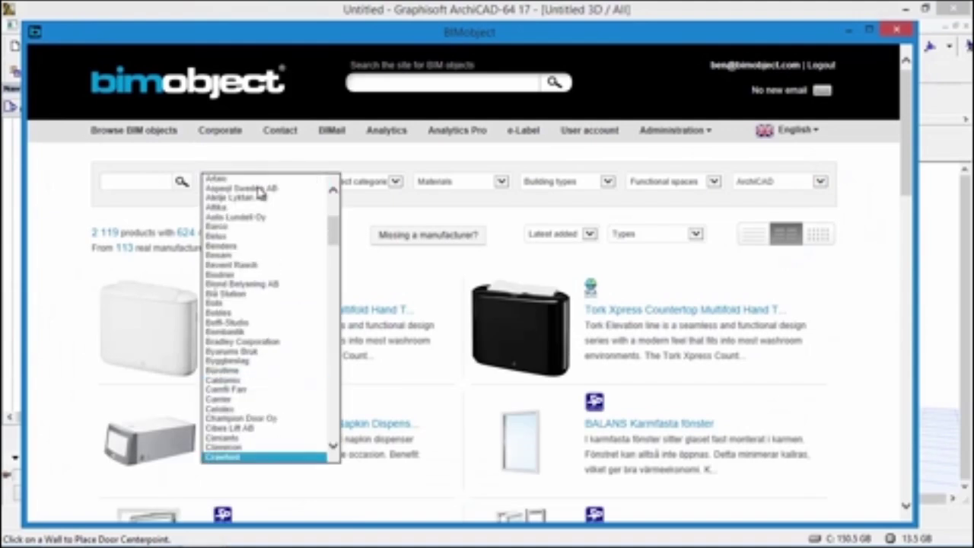
key(Return)
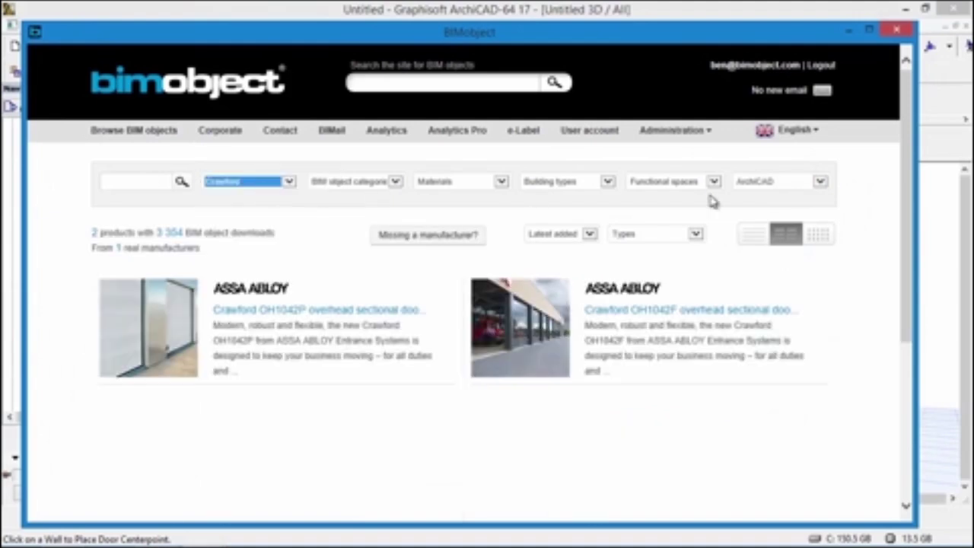
click(896, 35)
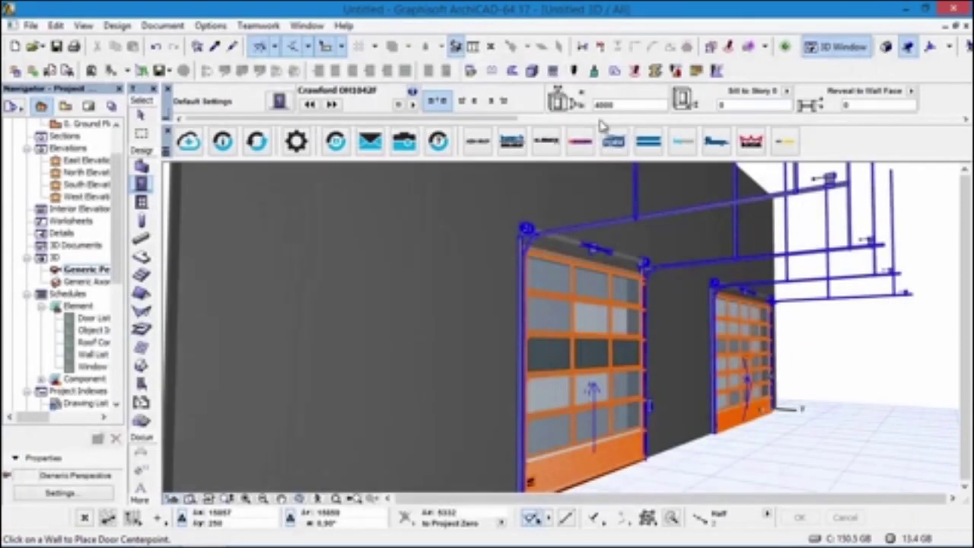
- Browse the ASSA ABLOY product catalogue filtered to the manufacturer Crawford, and return to the 3D model
click(480, 152)
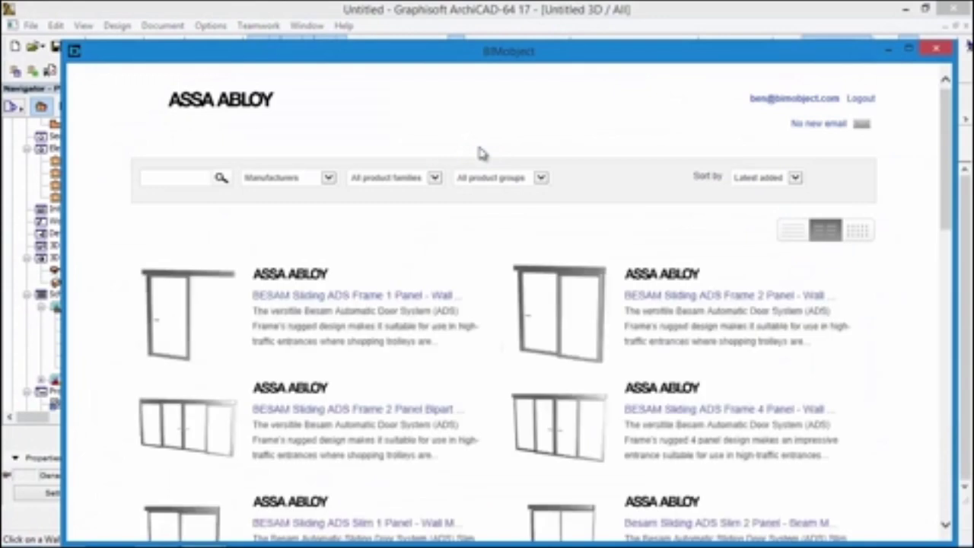
click(263, 176)
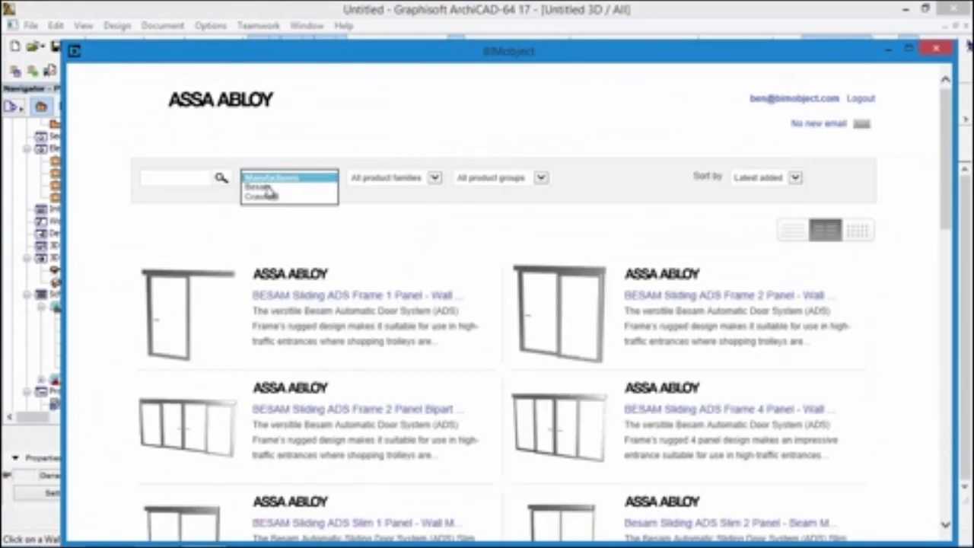
click(268, 197)
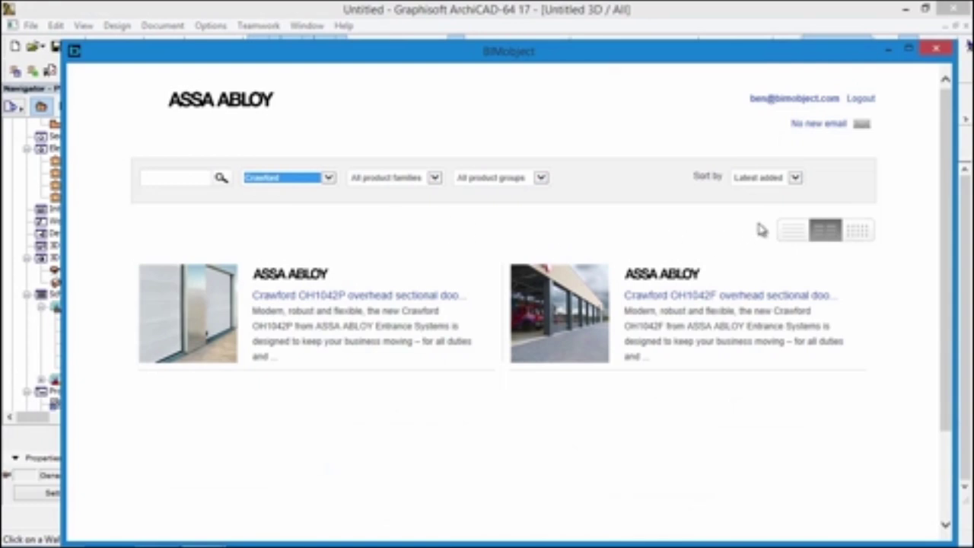
click(938, 51)
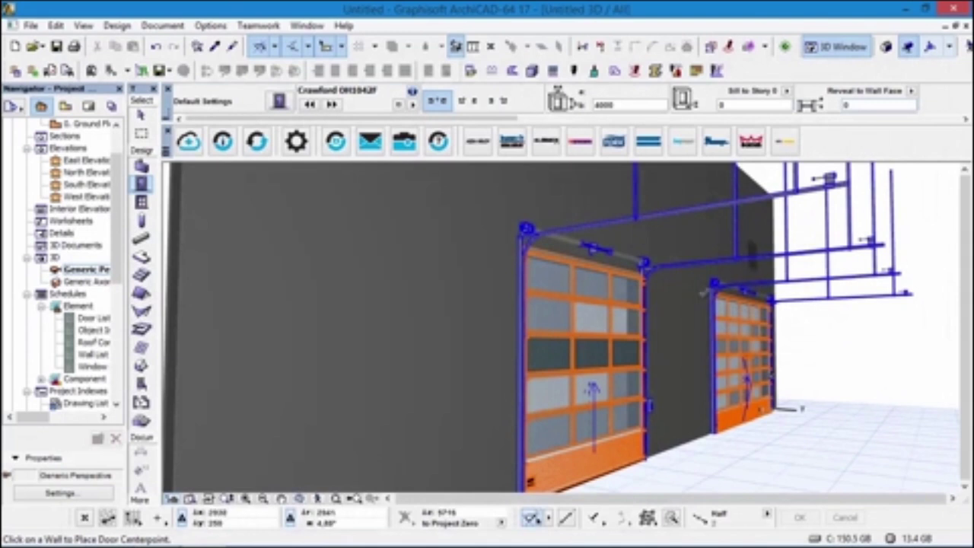